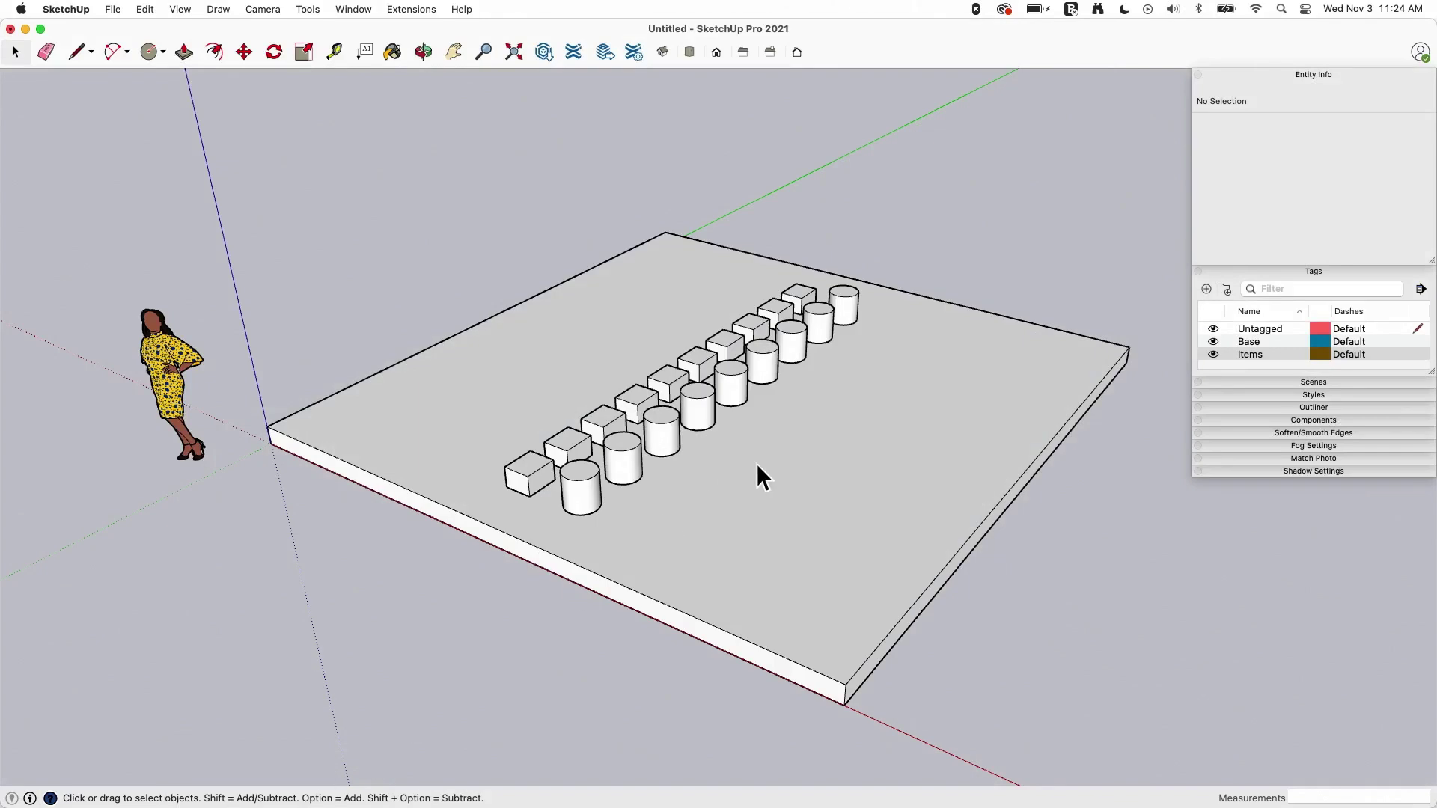
Check the slab's Base tag and the cubes' and cylinders' Items tag in Entity Info.
key(o)
drag(874, 503, 998, 420)
key(space)
click(900, 503)
middle_drag(900, 503, 587, 537)
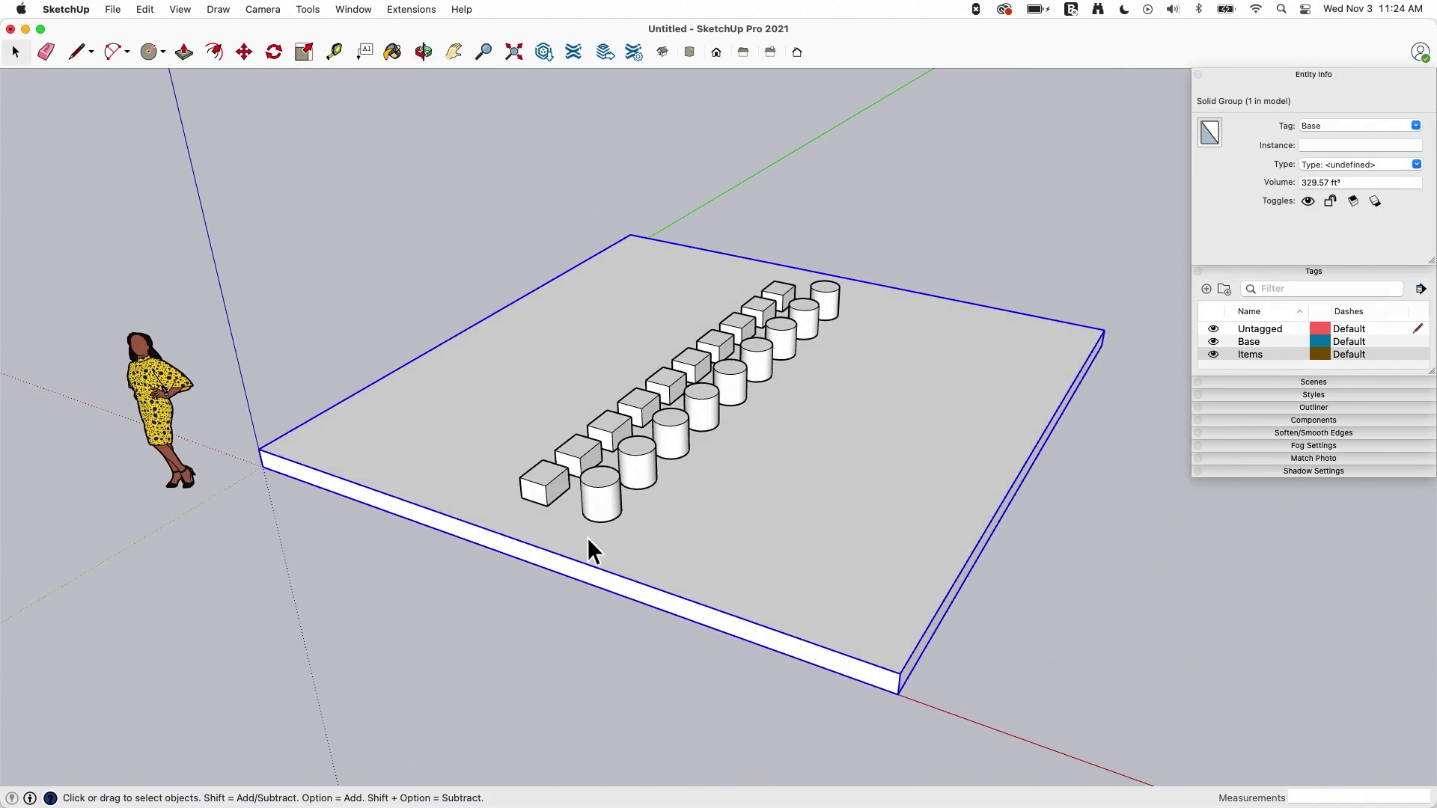
click(598, 494)
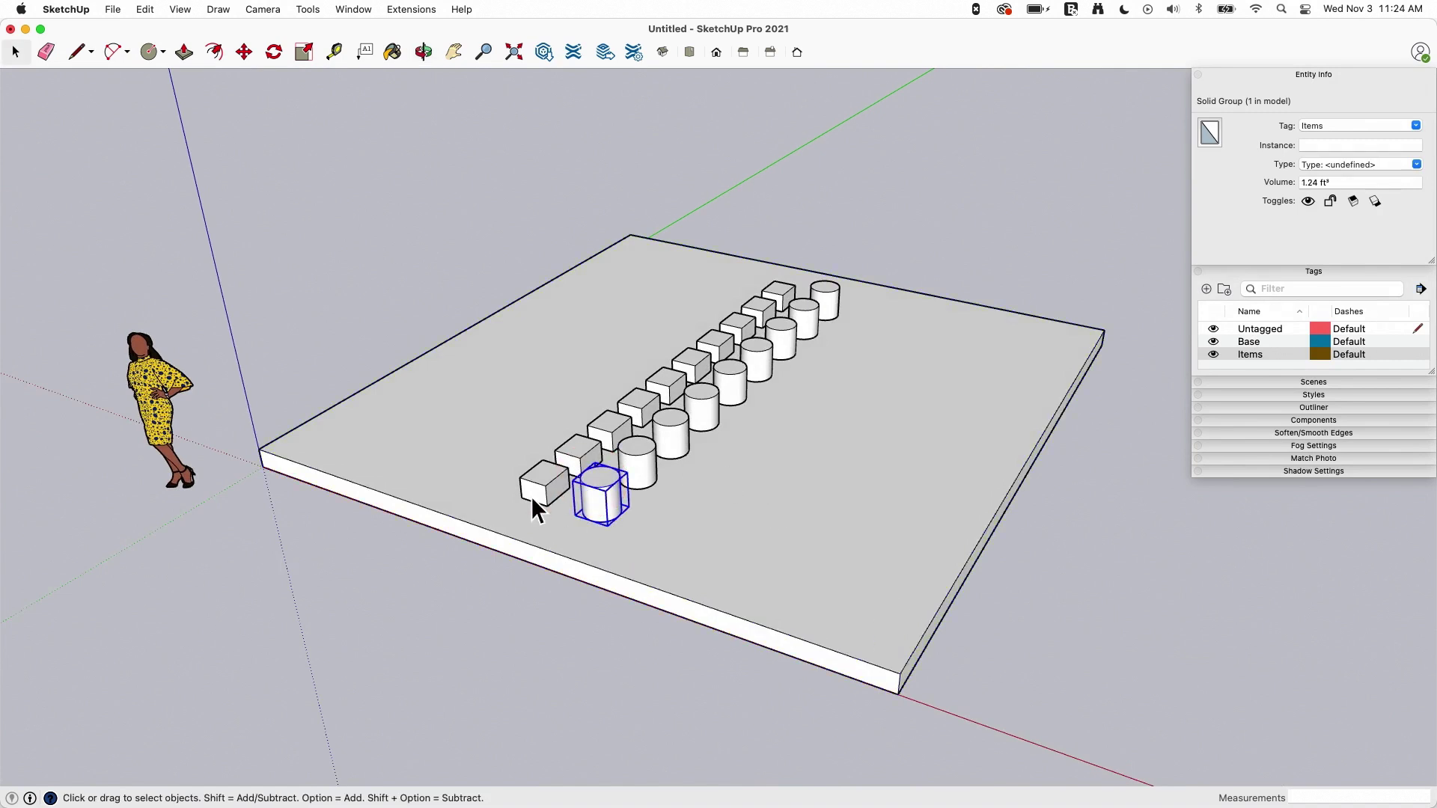
click(533, 493)
click(576, 450)
click(636, 465)
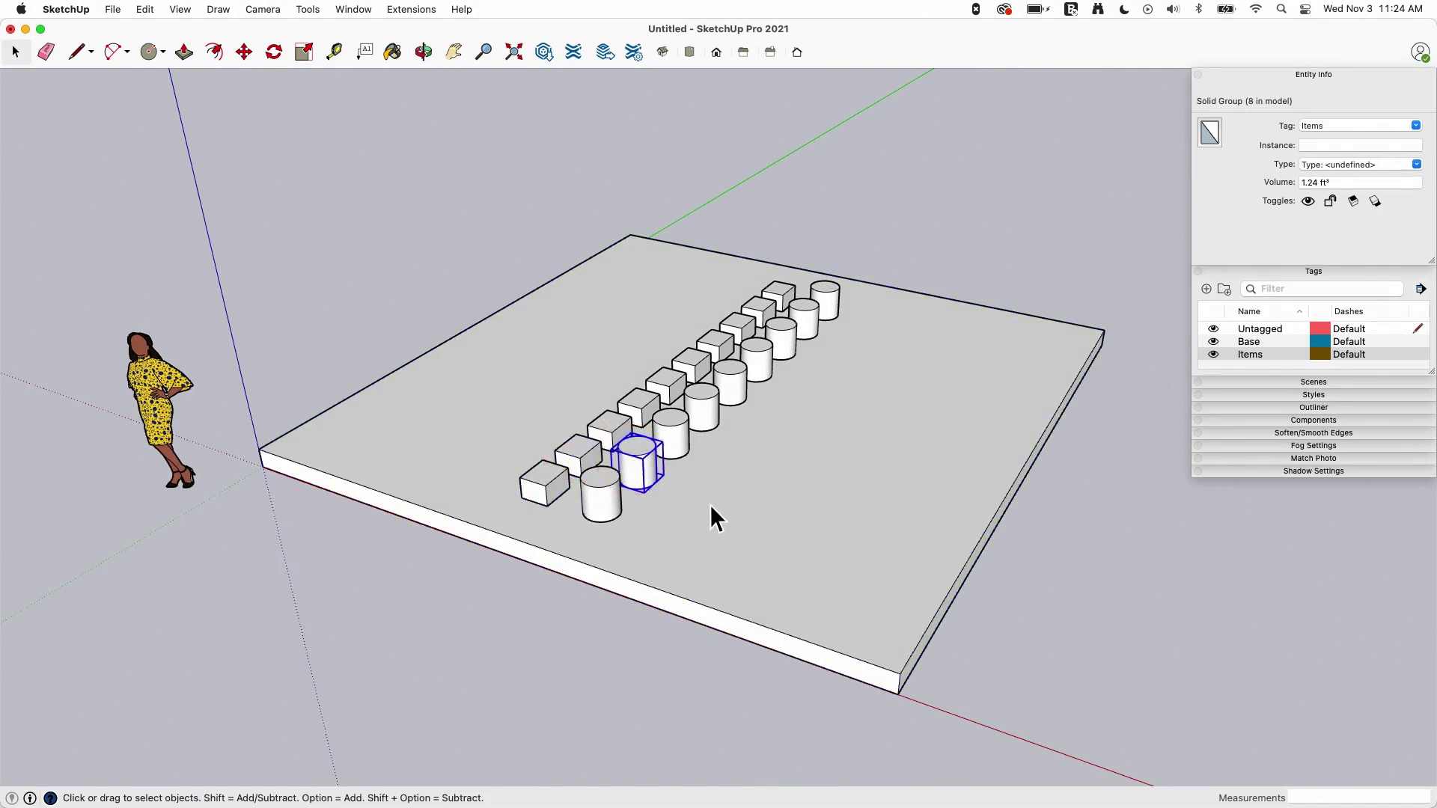
Orbit and zoom in for a close view of the front cylinder.
middle_drag(709, 505, 744, 487)
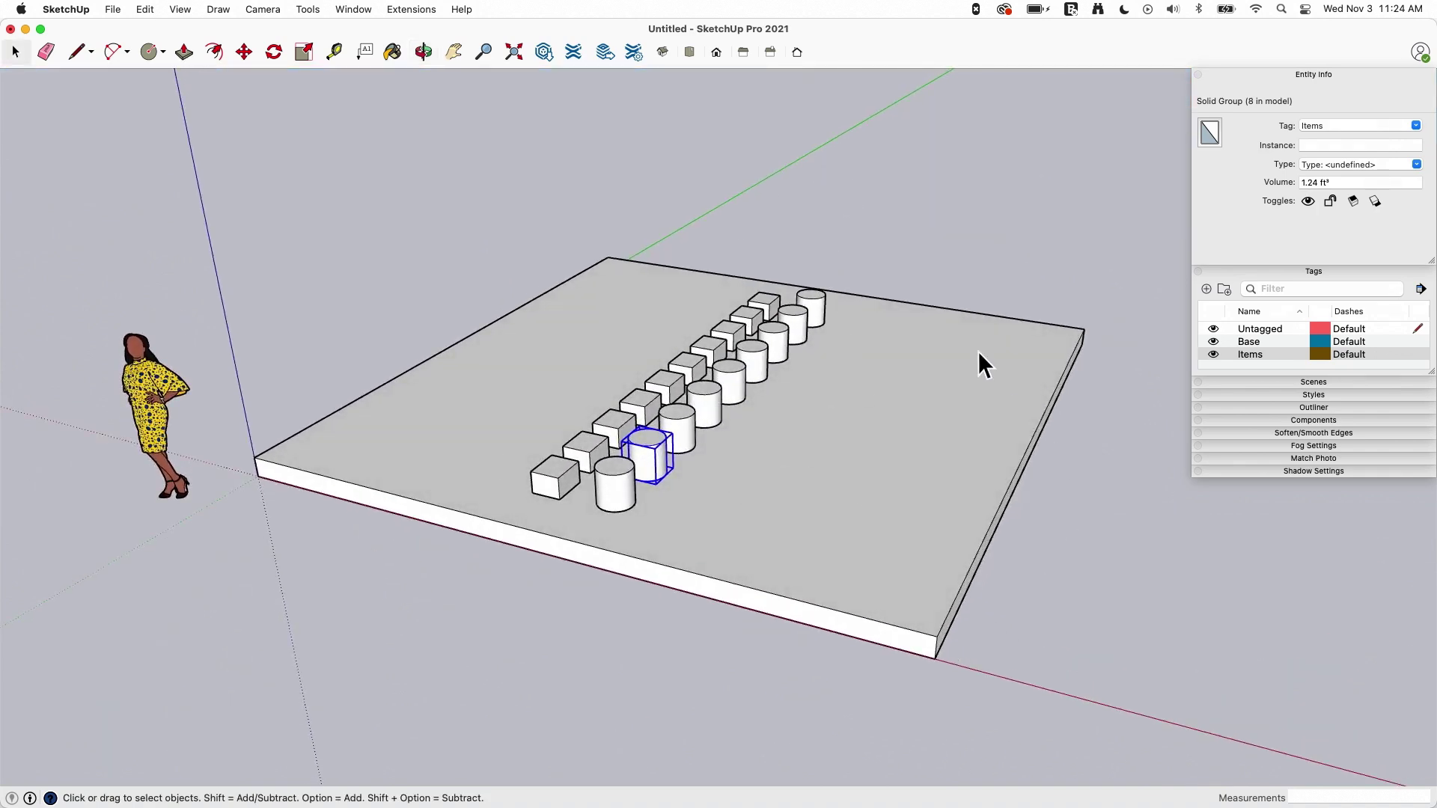
middle_drag(981, 362, 934, 453)
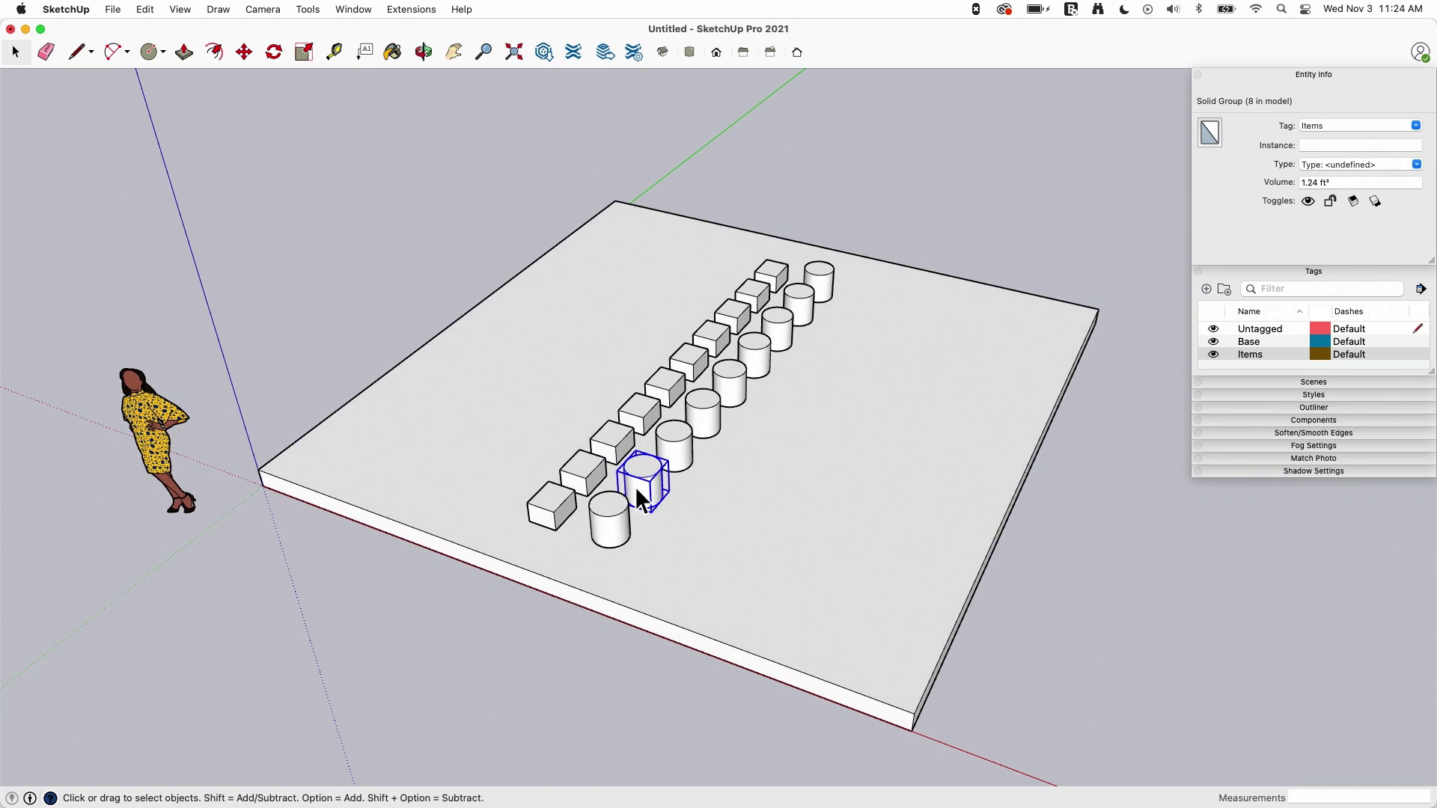
scroll(639, 464, up, 5)
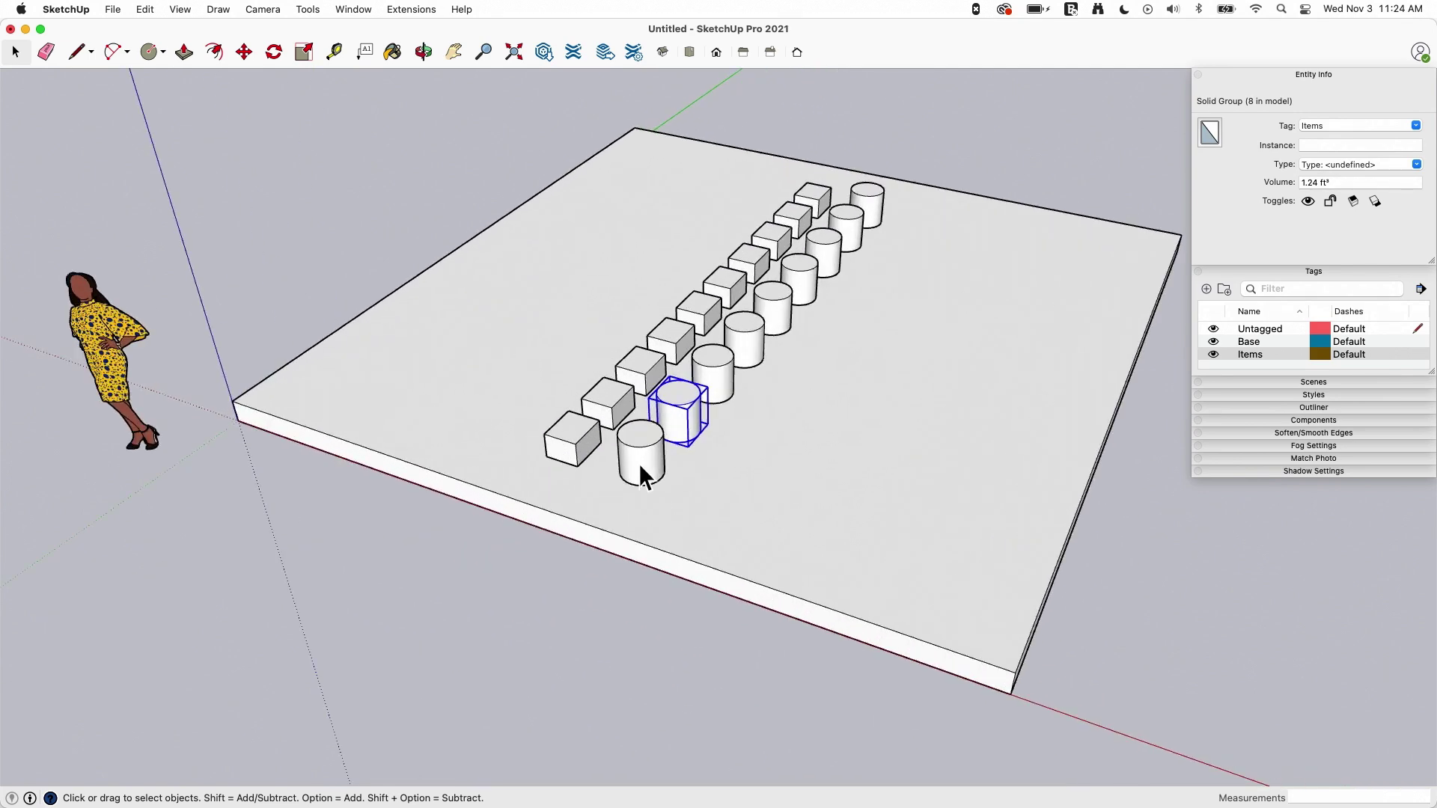
middle_drag(635, 420, 636, 459)
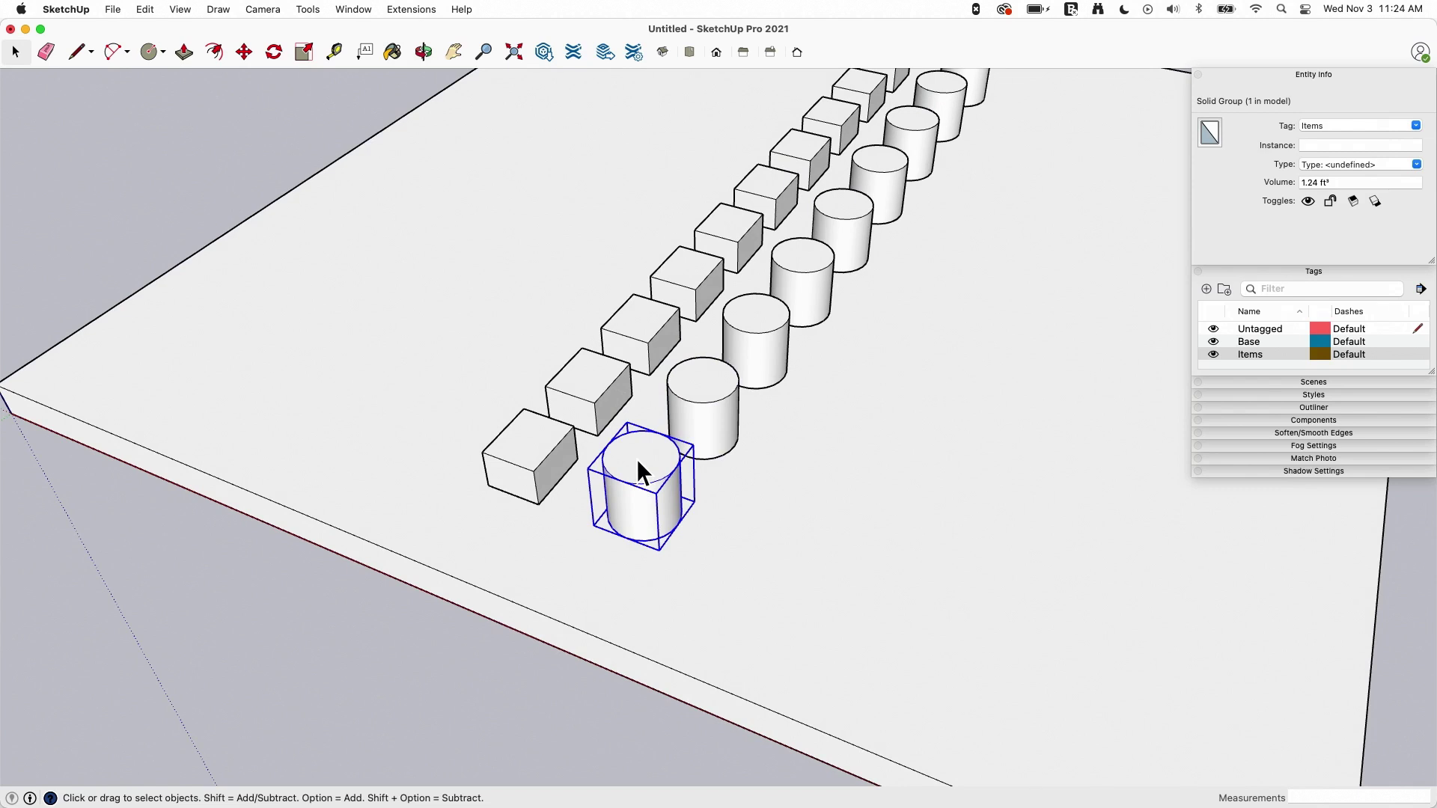
Lock the front cylinder group and reselect it.
right_click(637, 459)
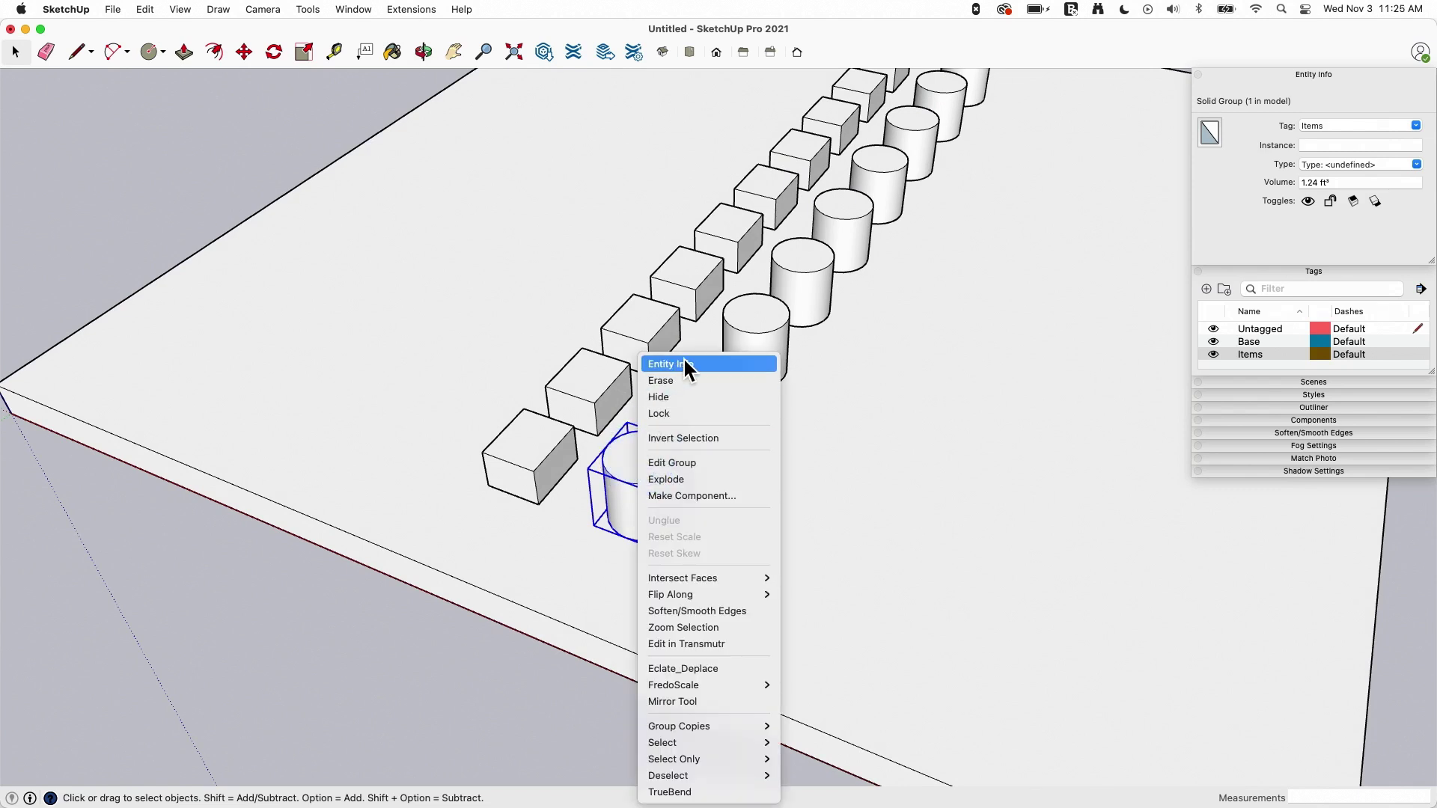
click(668, 411)
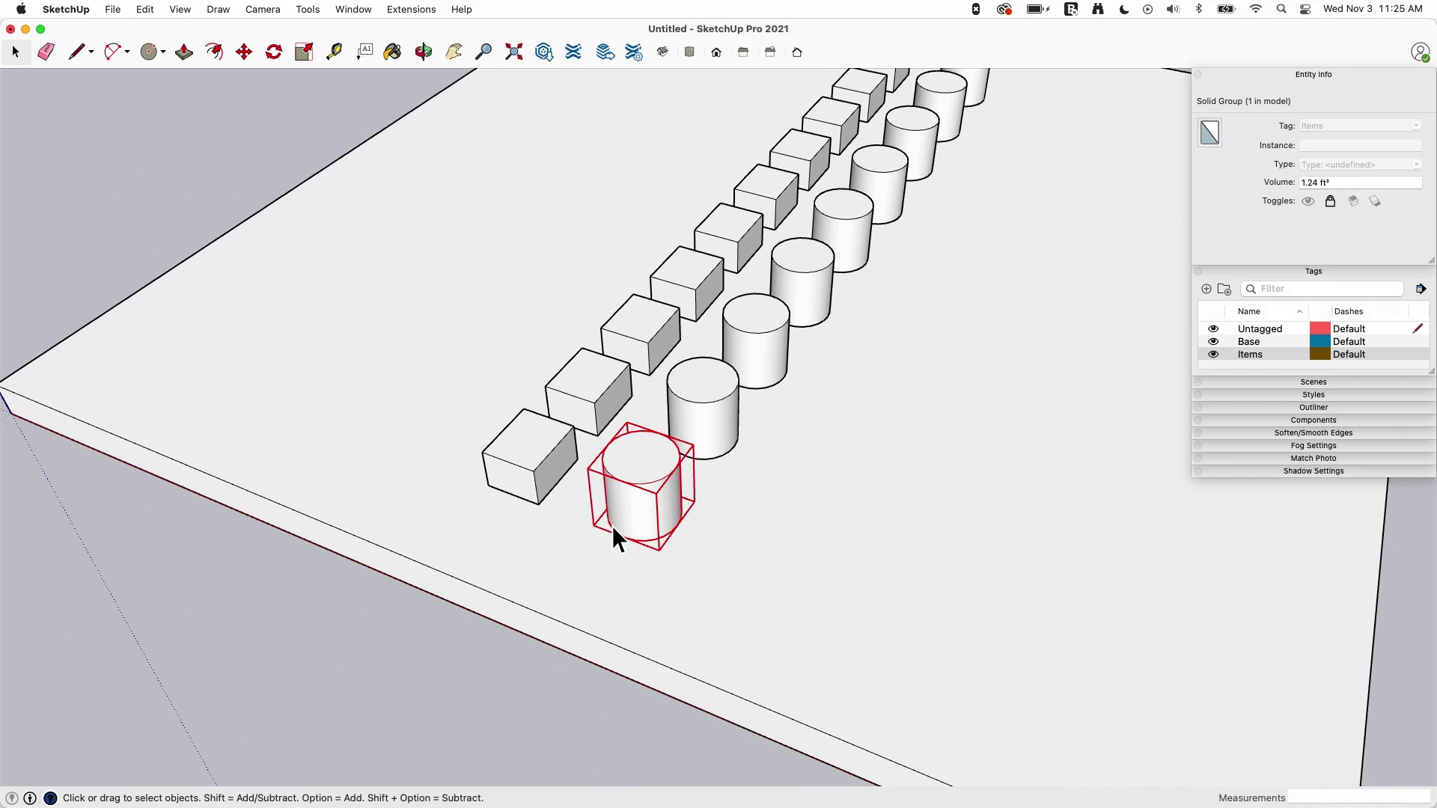
click(186, 186)
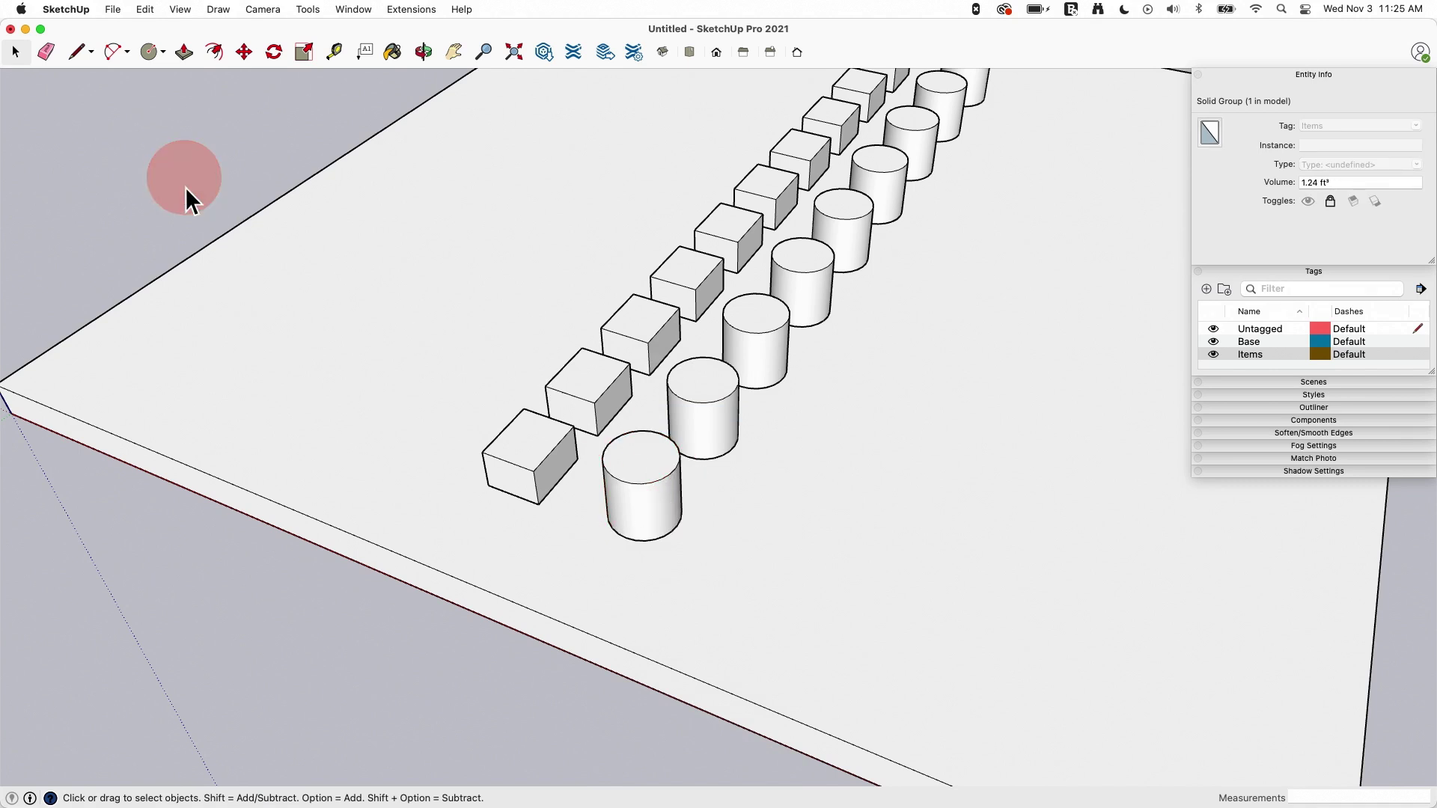
click(660, 459)
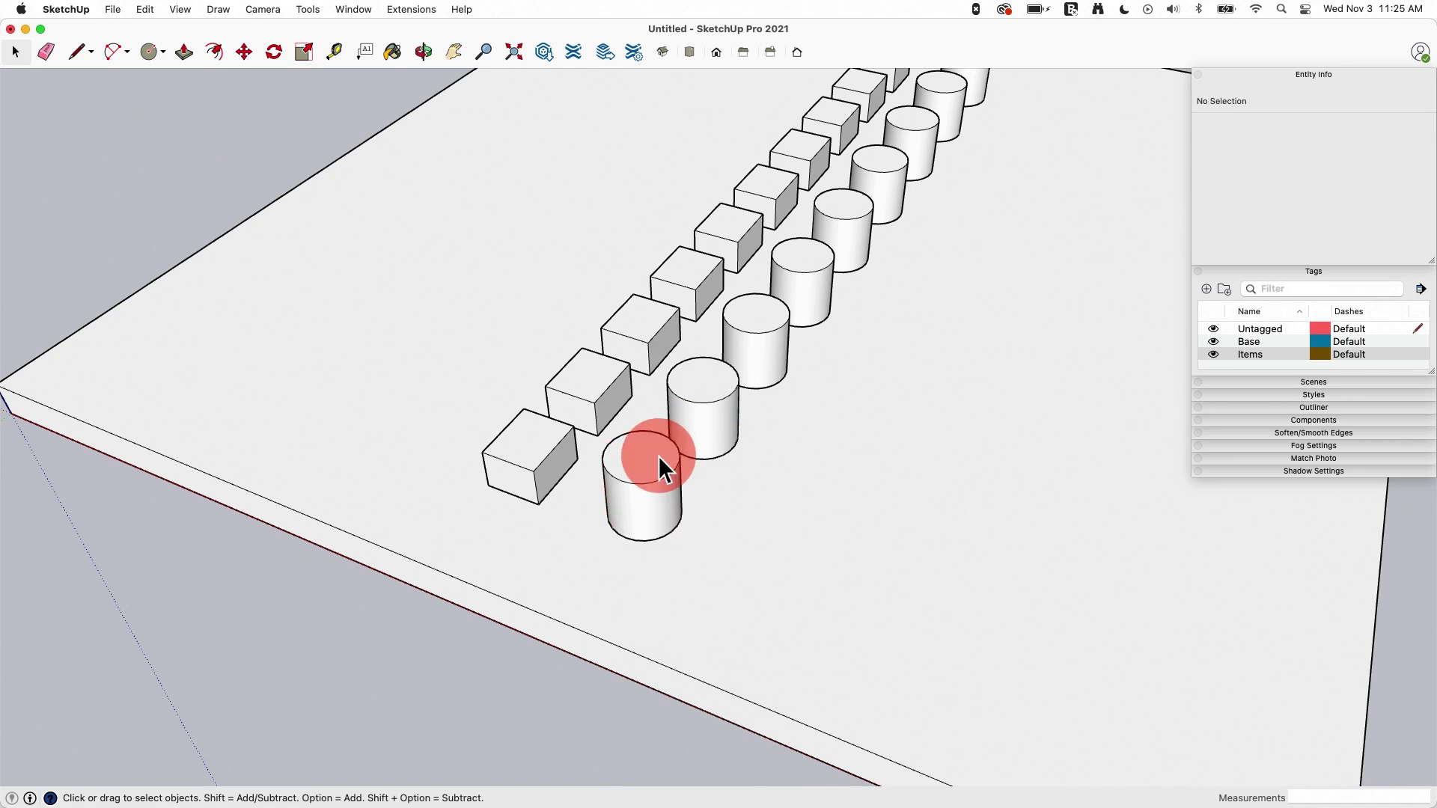
Compare the locked front cylinder with the unlocked cubes and cylinders by selecting each in turn.
click(567, 453)
click(613, 397)
click(700, 400)
click(745, 367)
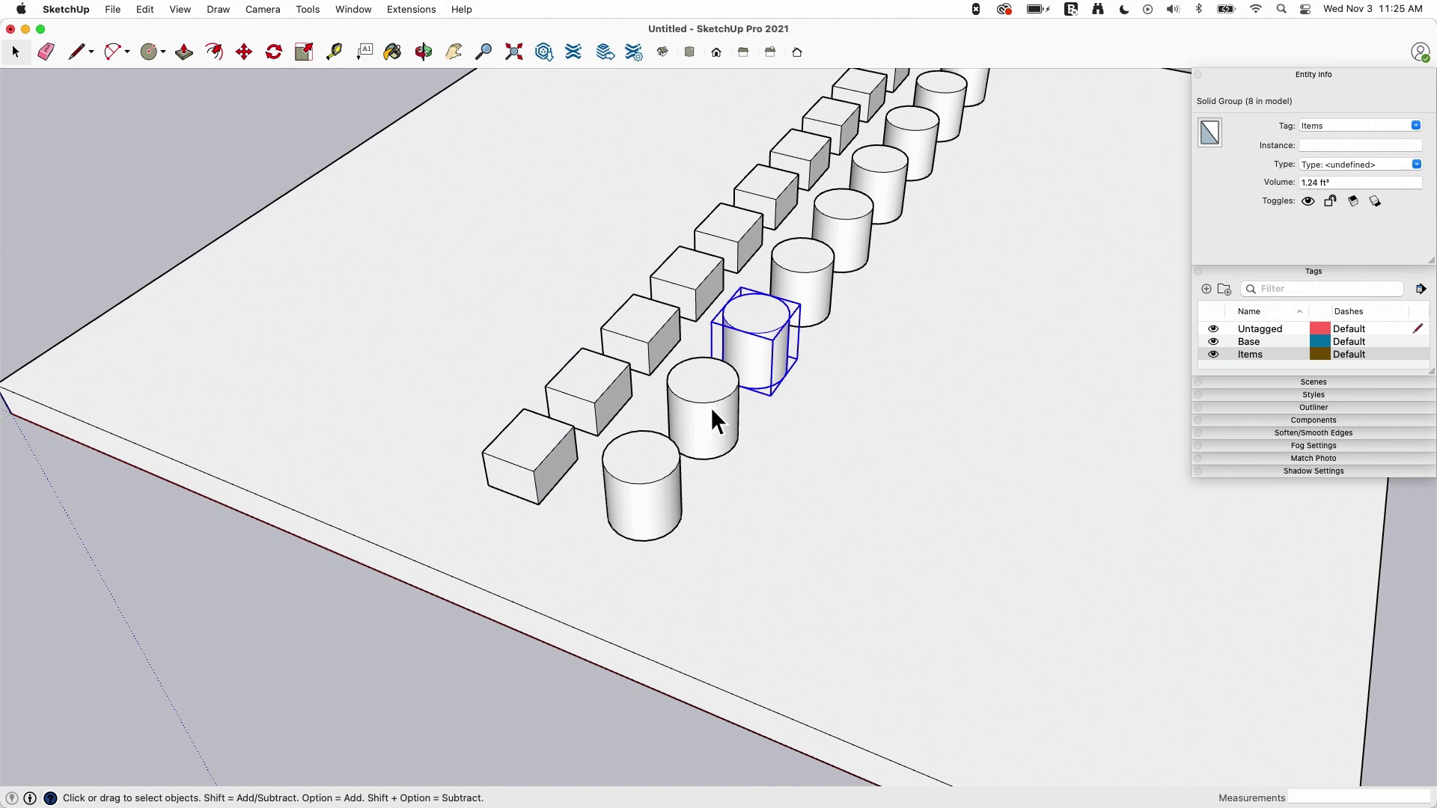
click(705, 422)
click(638, 448)
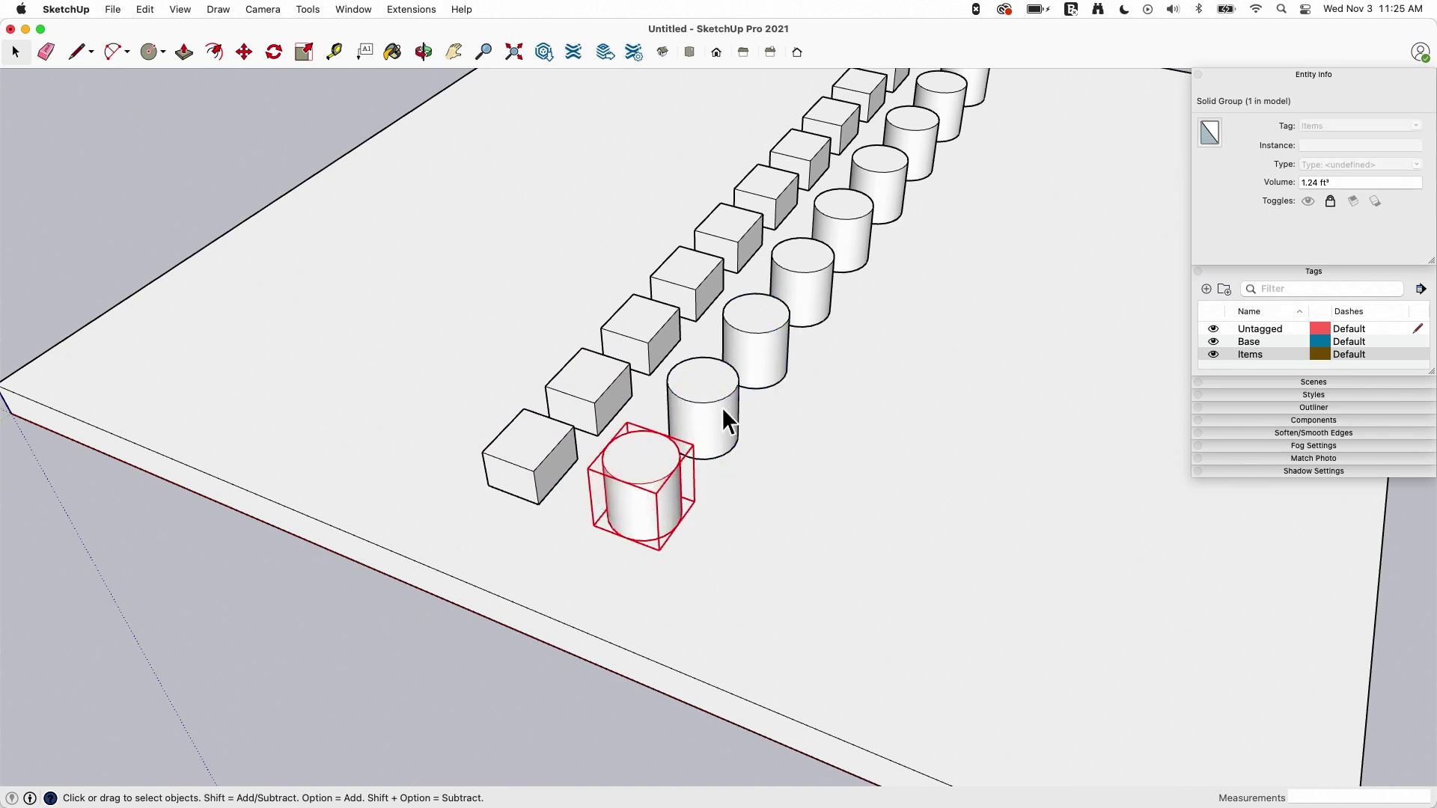
click(701, 376)
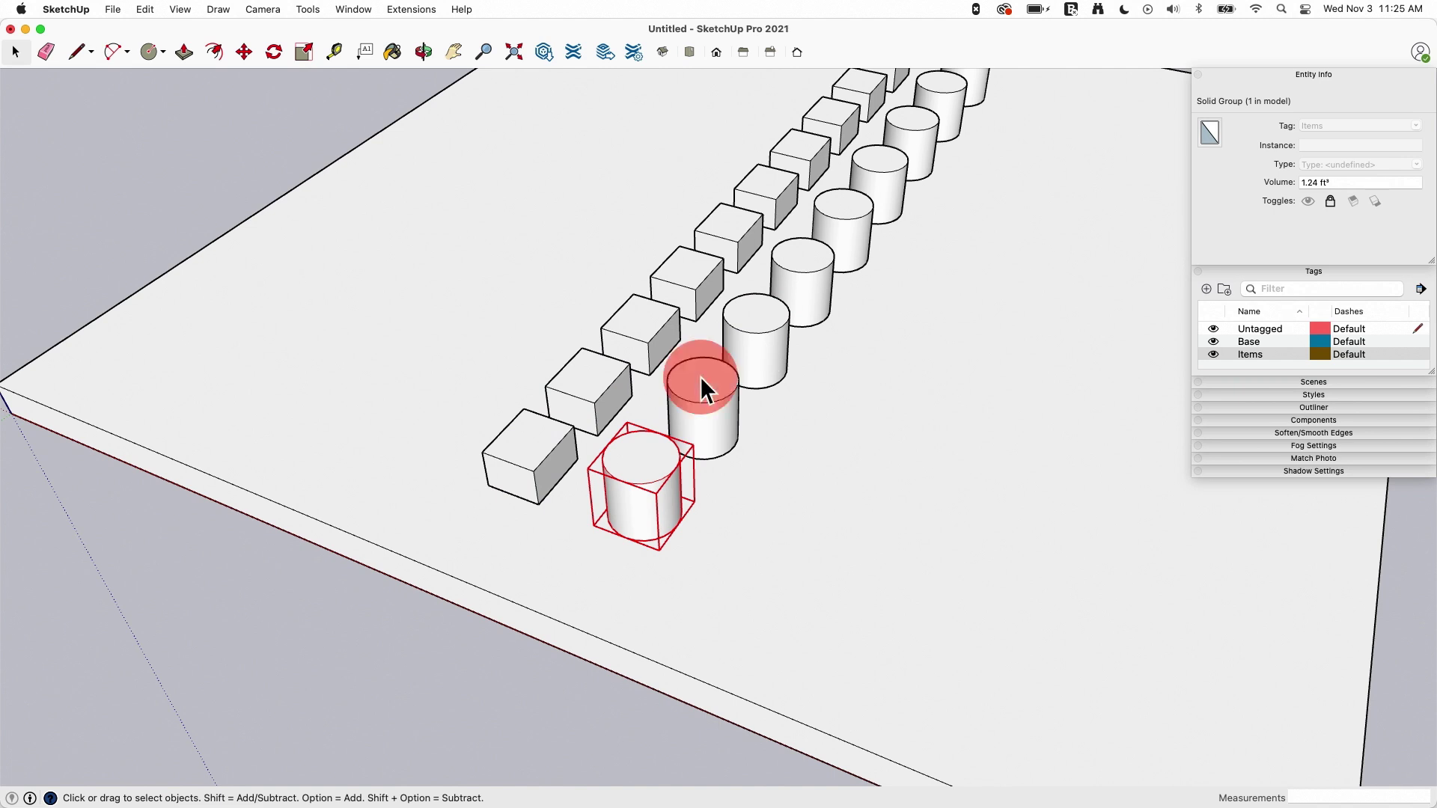
click(651, 461)
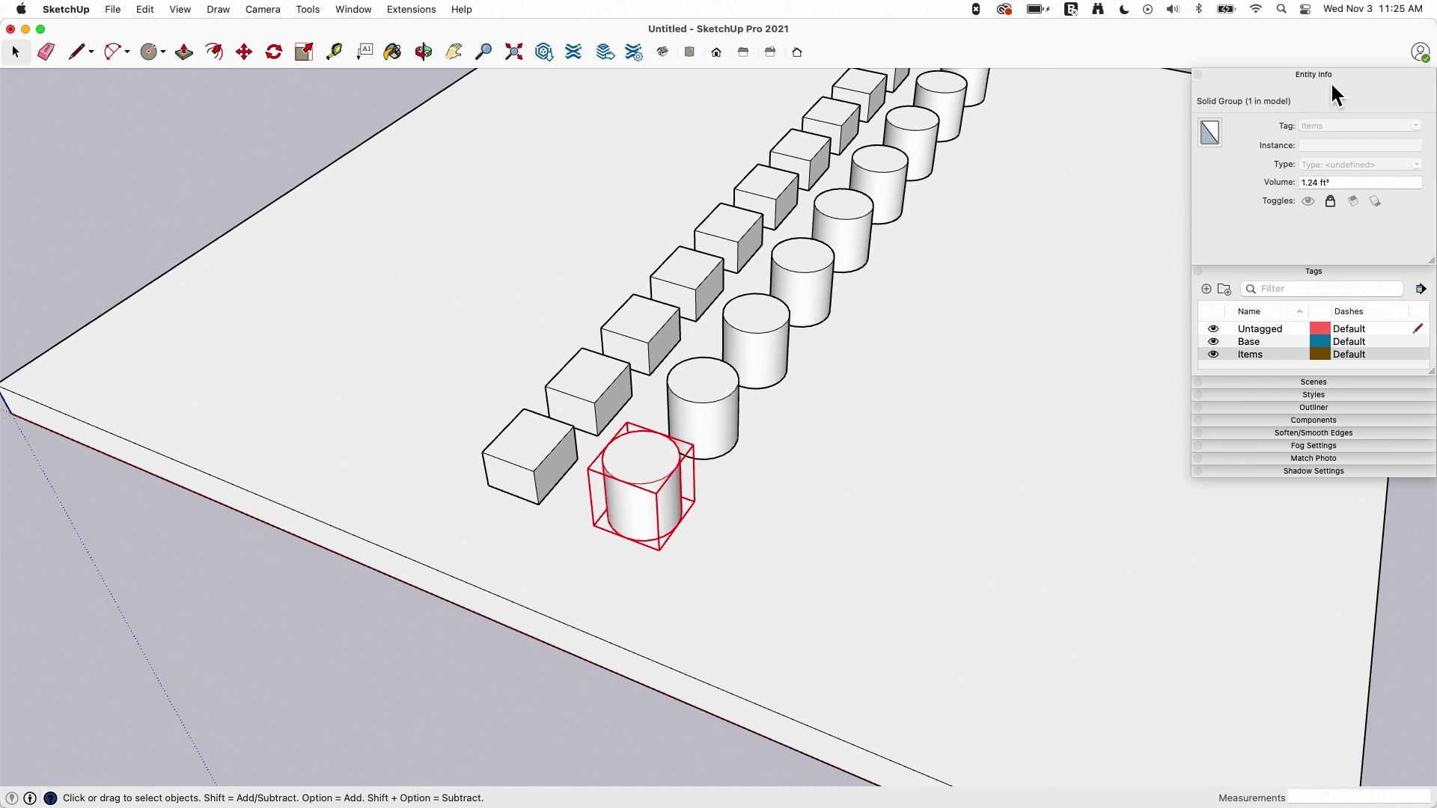
click(715, 388)
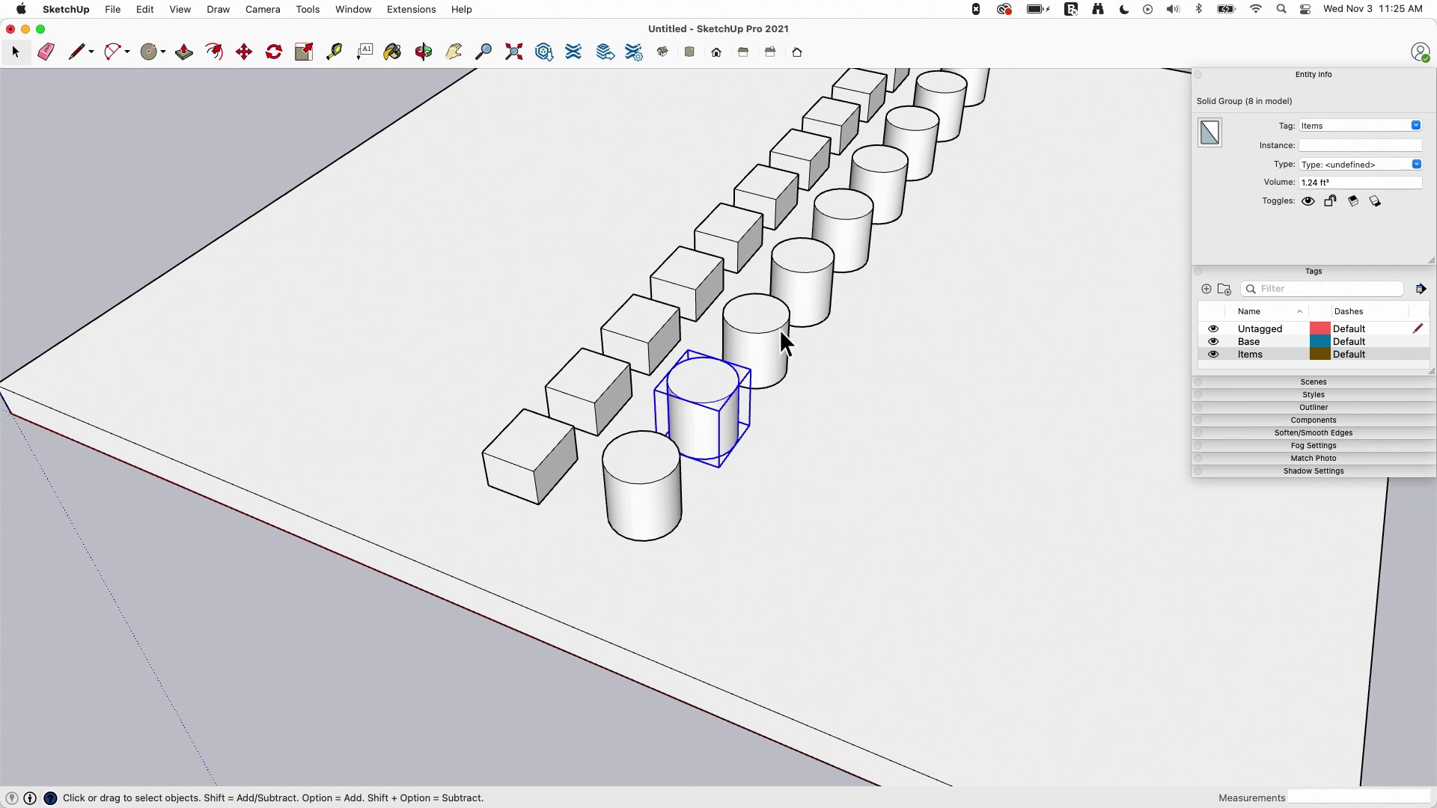
click(627, 467)
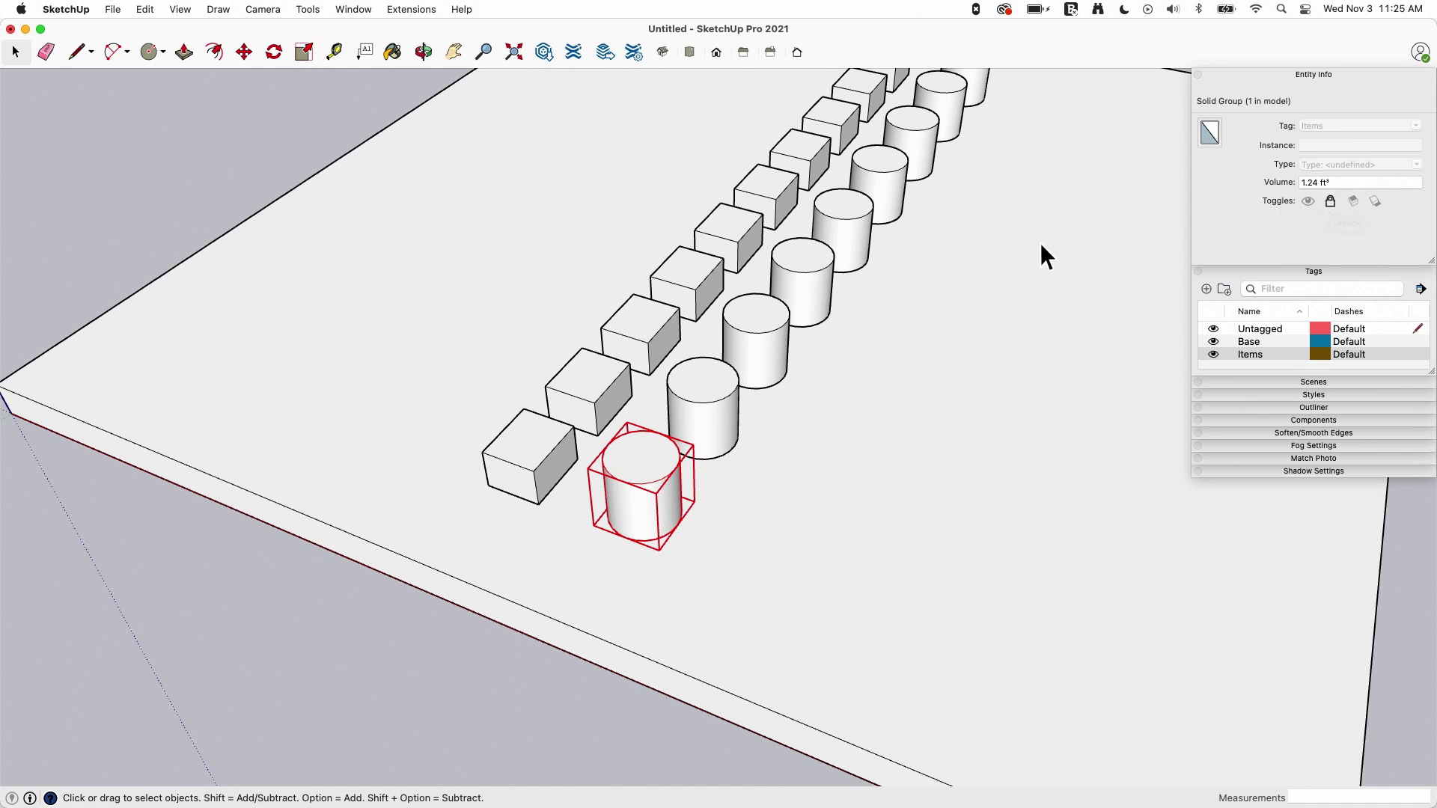
Unlock the front cylinder from Entity Info, zoom out and clear the selection.
click(1331, 200)
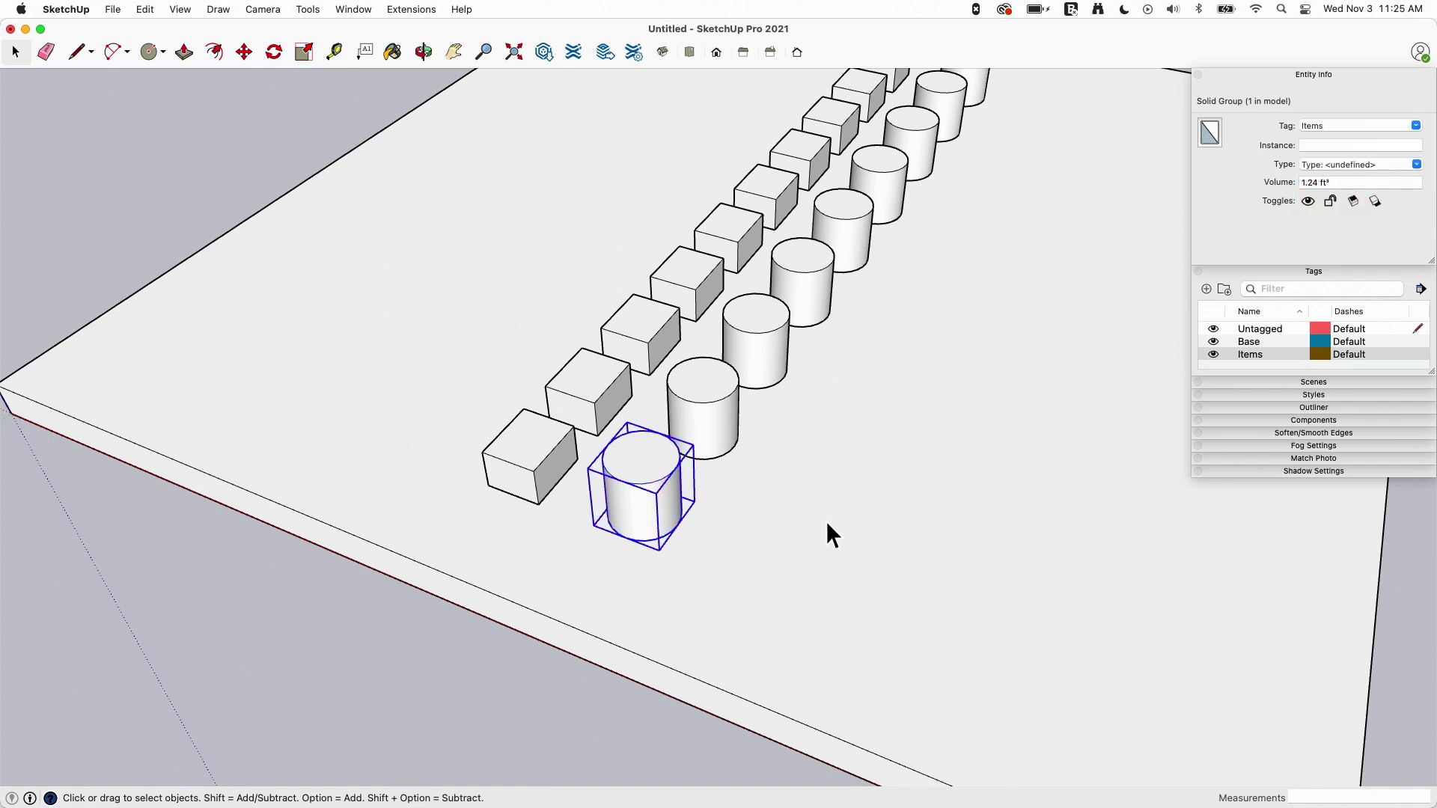
scroll(737, 438, down, 10)
middle_drag(435, 659, 539, 632)
click(539, 632)
Zoom in on the Sumele figure beside the slab and select it.
scroll(1102, 528, down, 3)
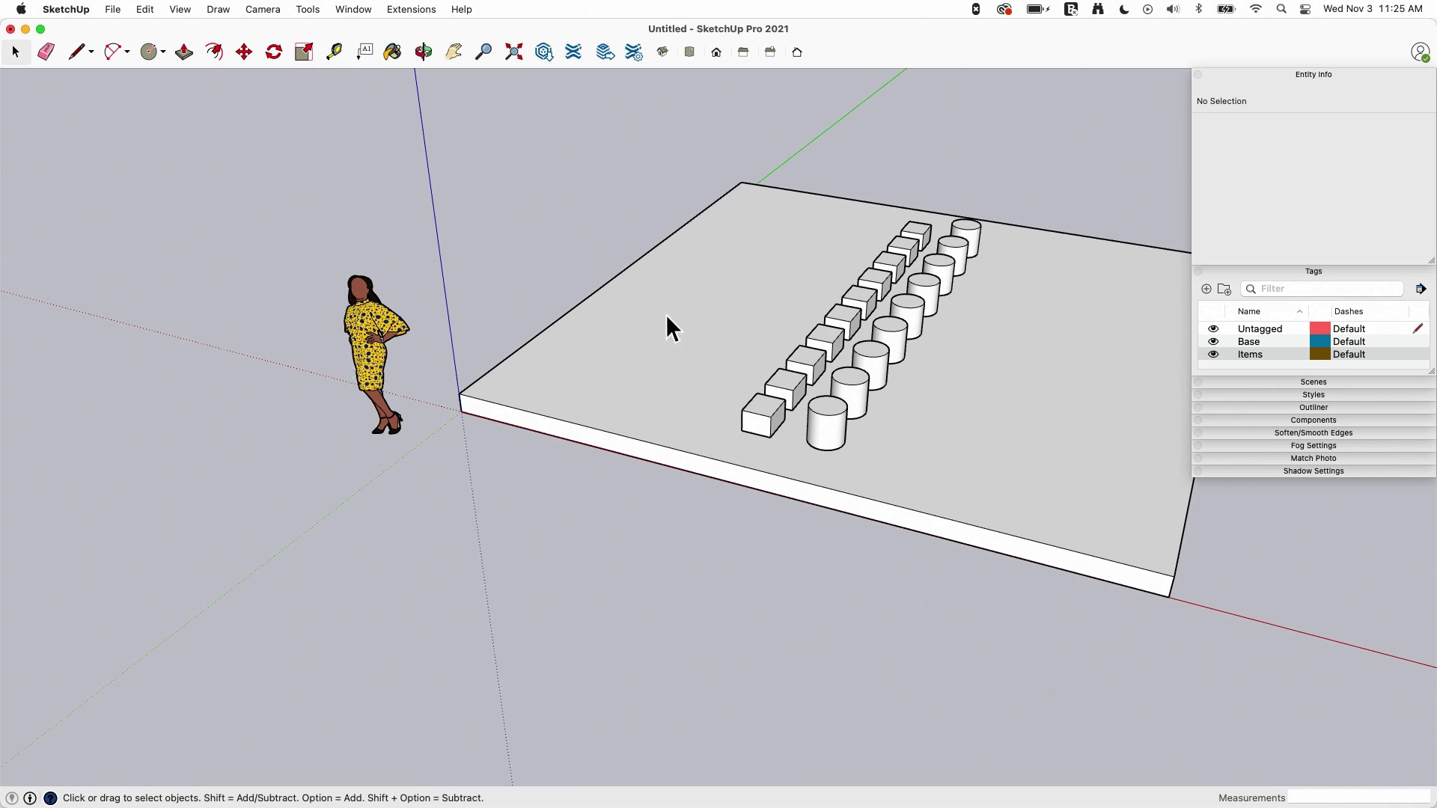
scroll(204, 257, up, 5)
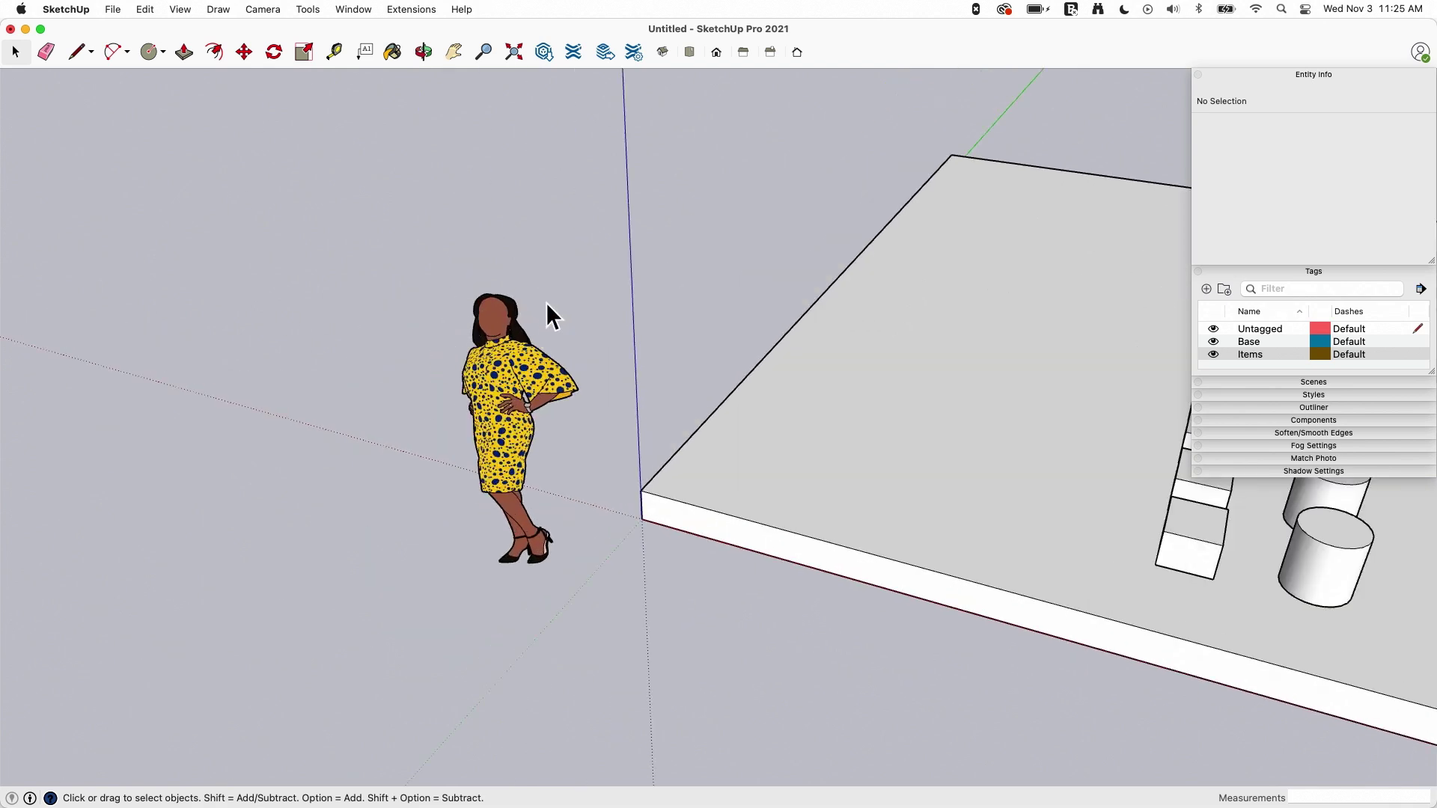
click(512, 412)
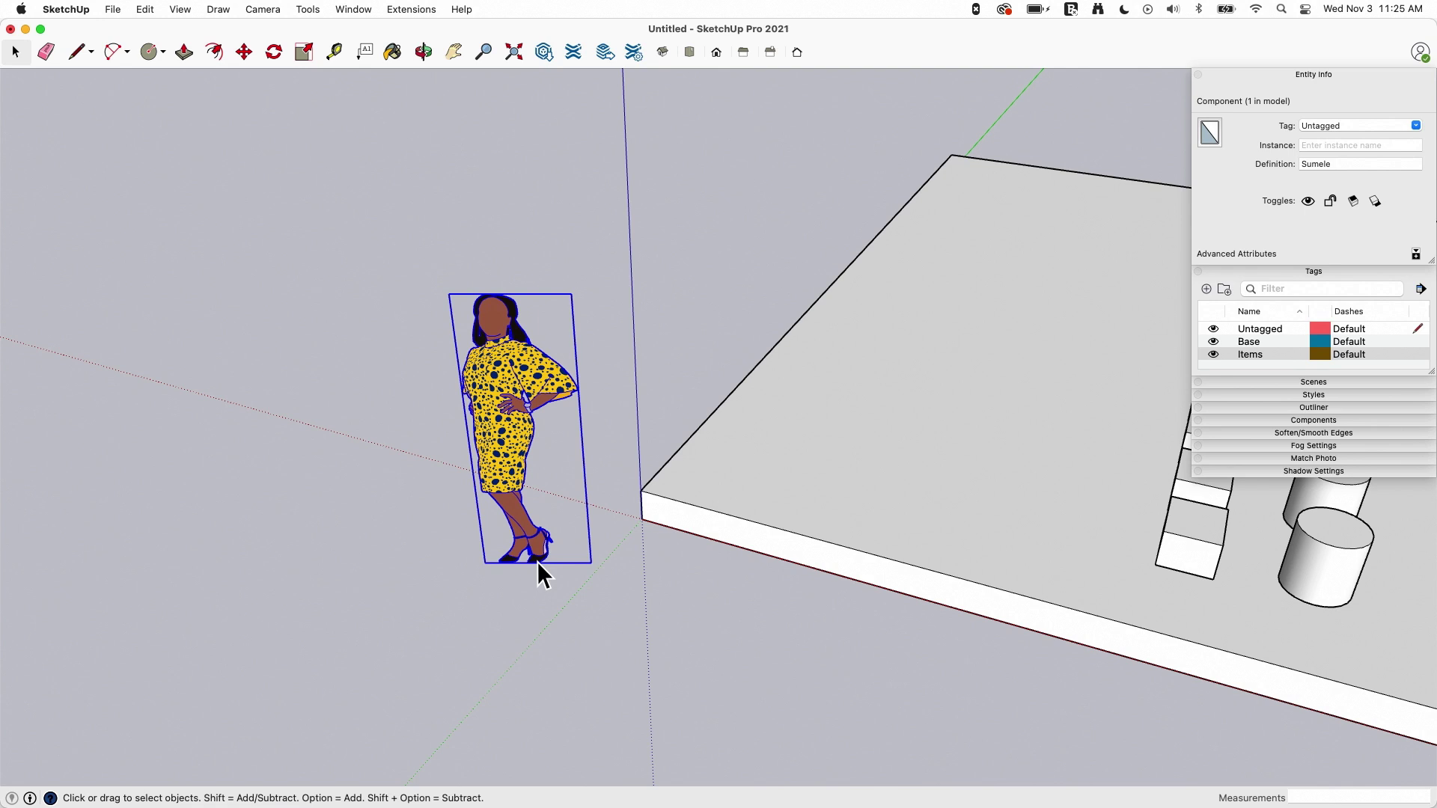
Copy the Sumele figure to its left using Move with Alt.
key(m)
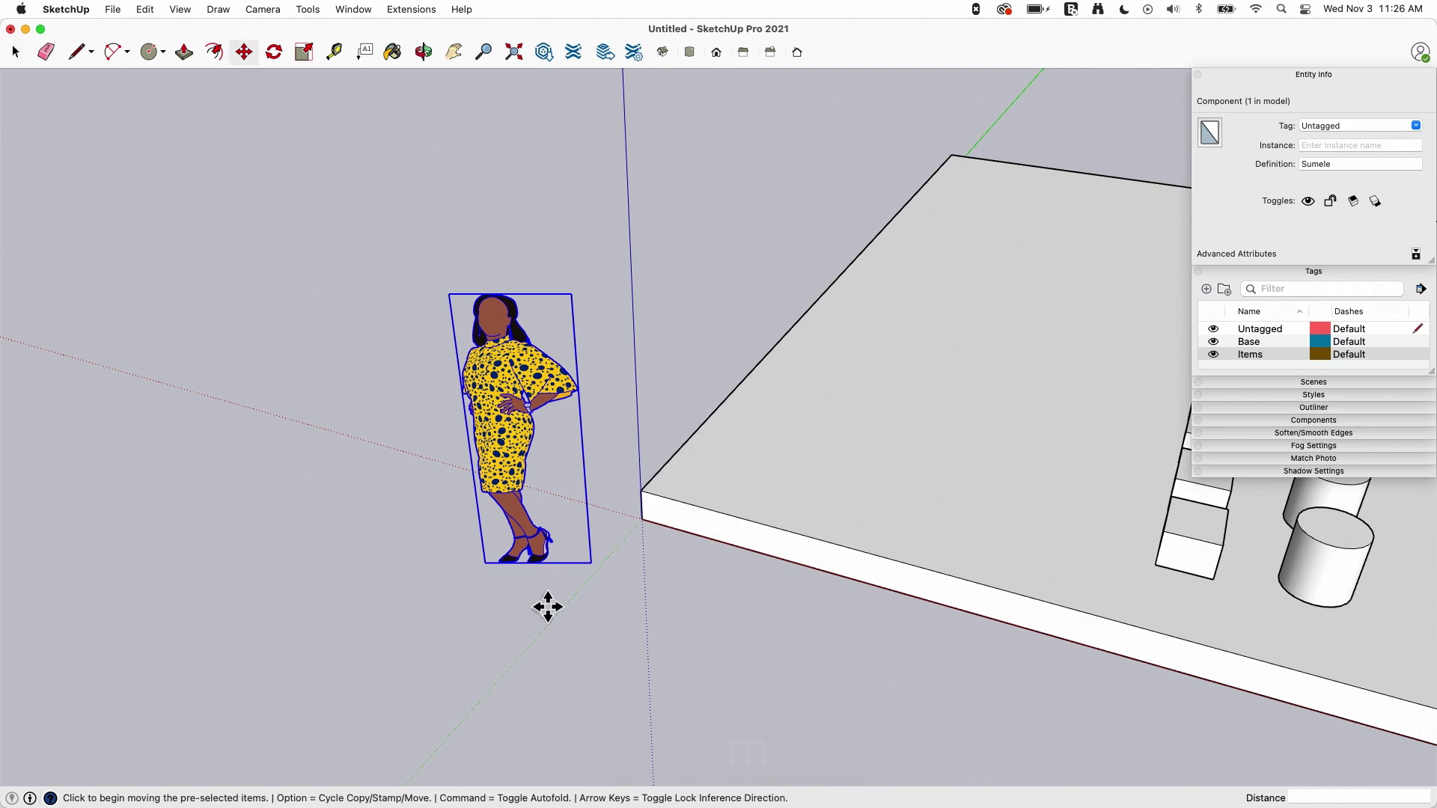
click(515, 607)
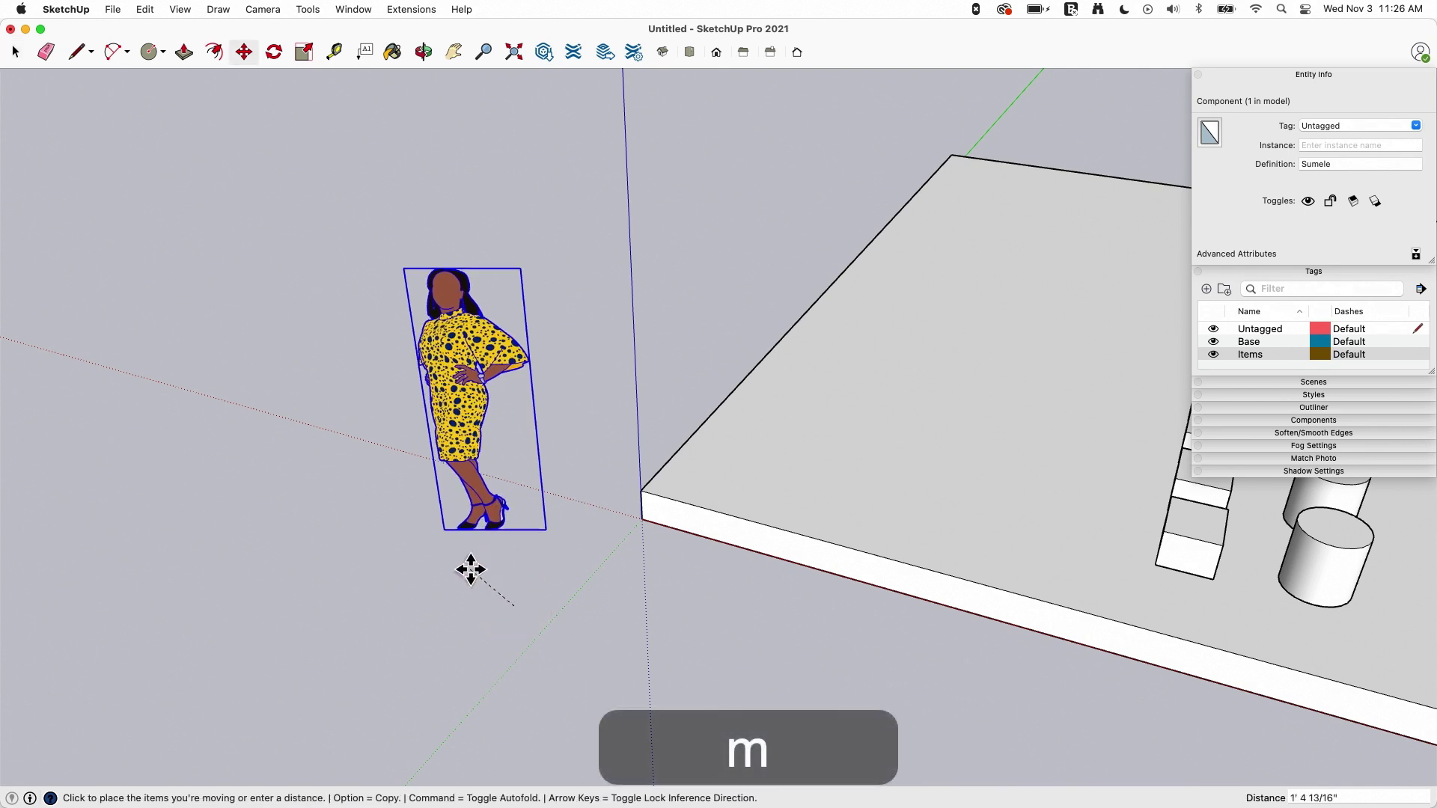
key(alt)
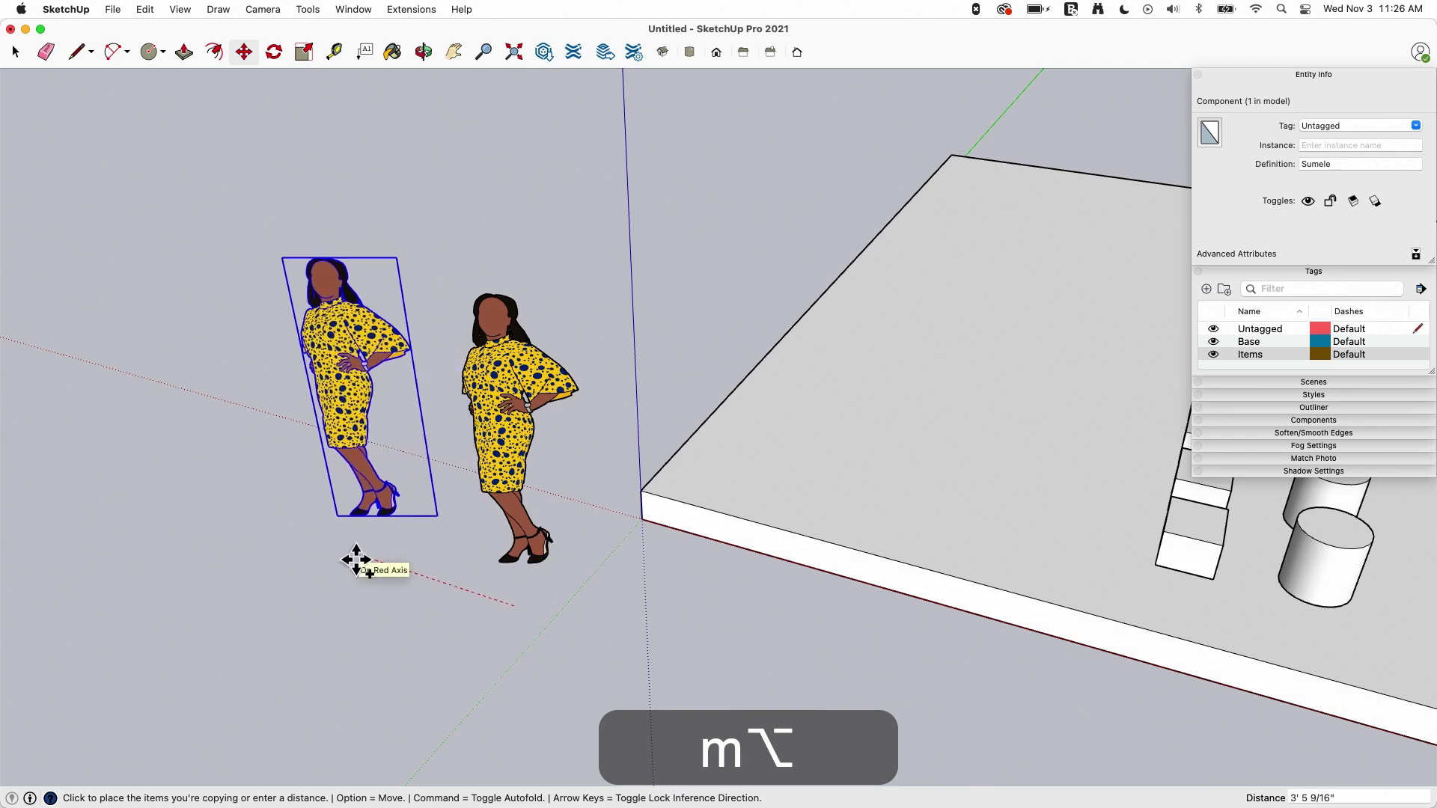
click(357, 560)
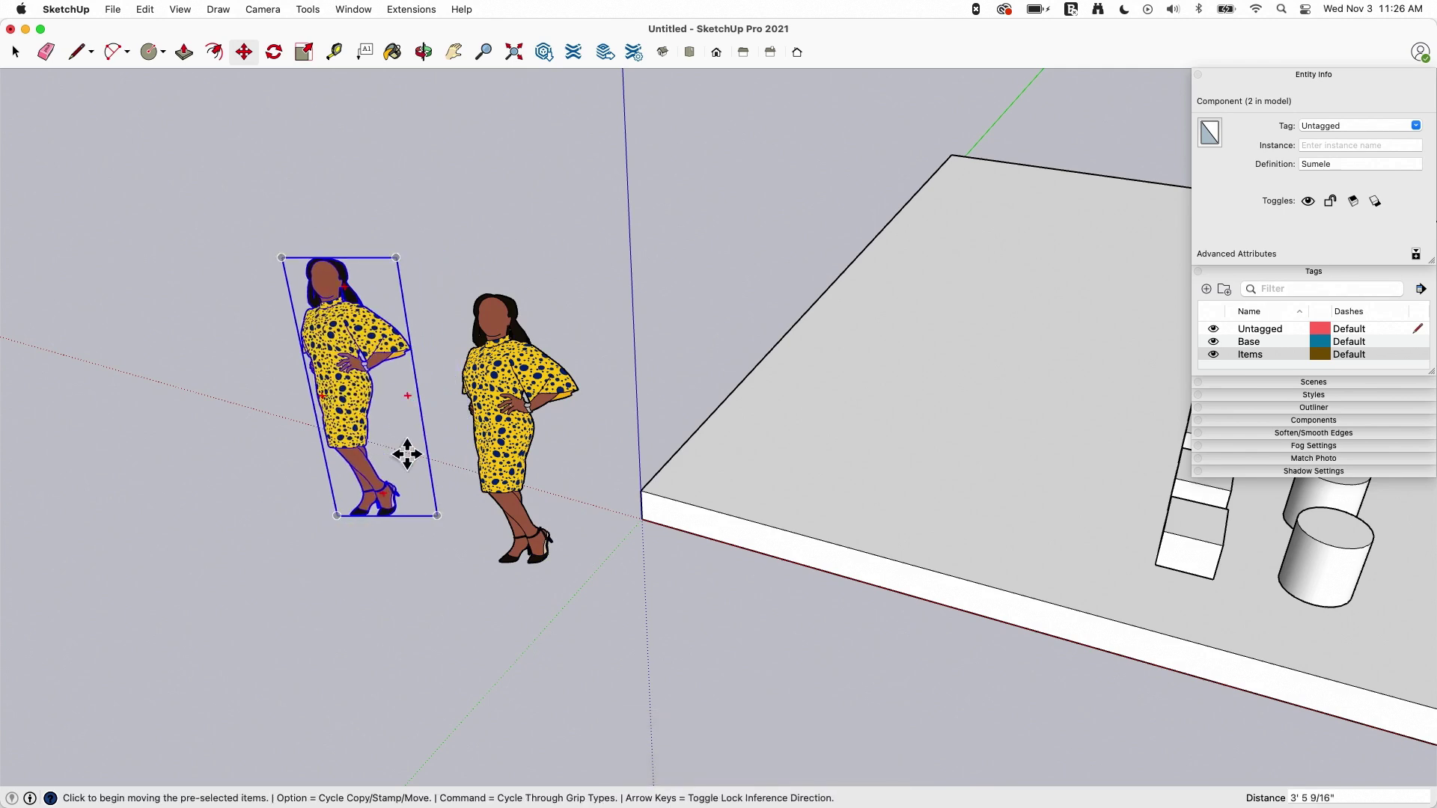
Lock the copied left figure.
middle_drag(312, 459, 360, 323)
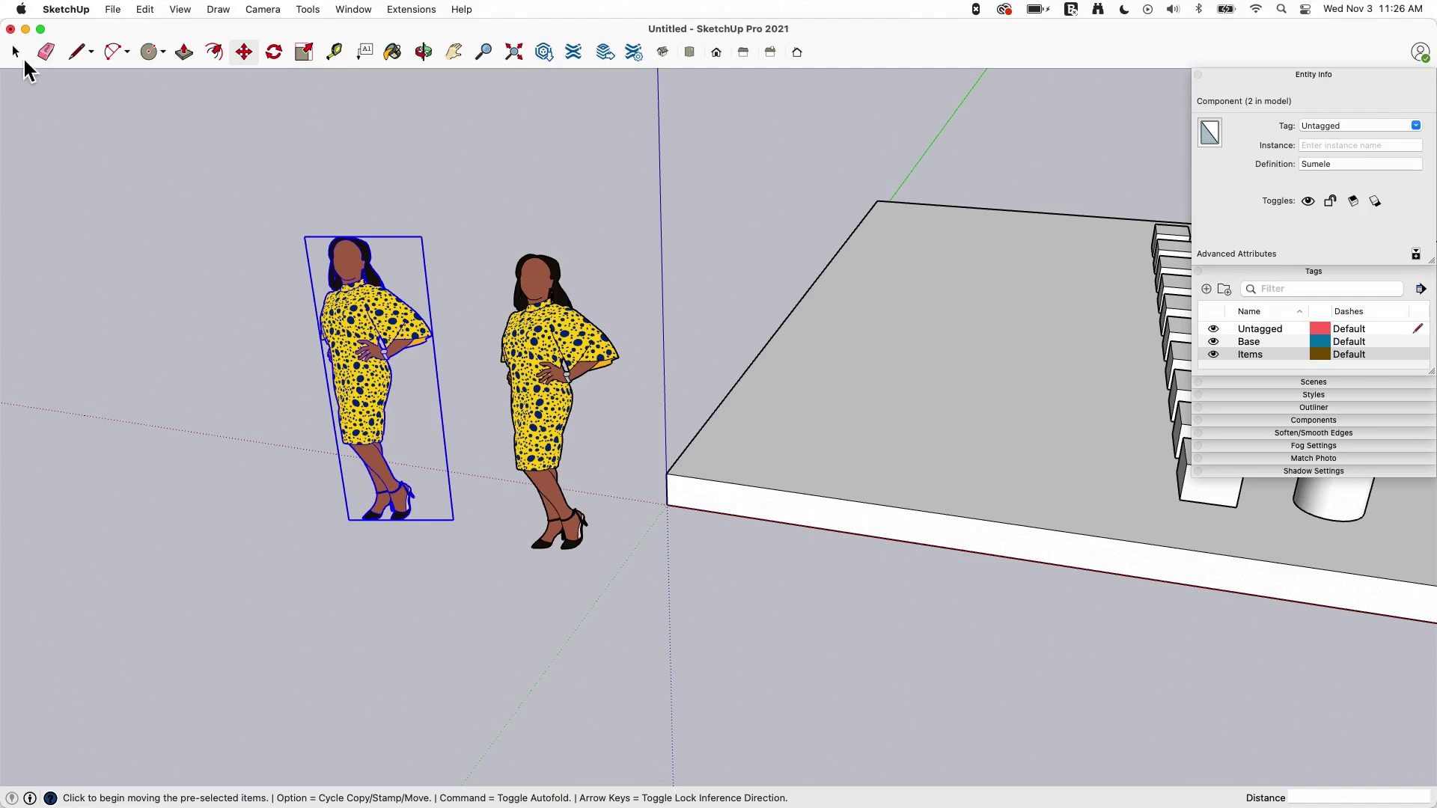
right_click(353, 338)
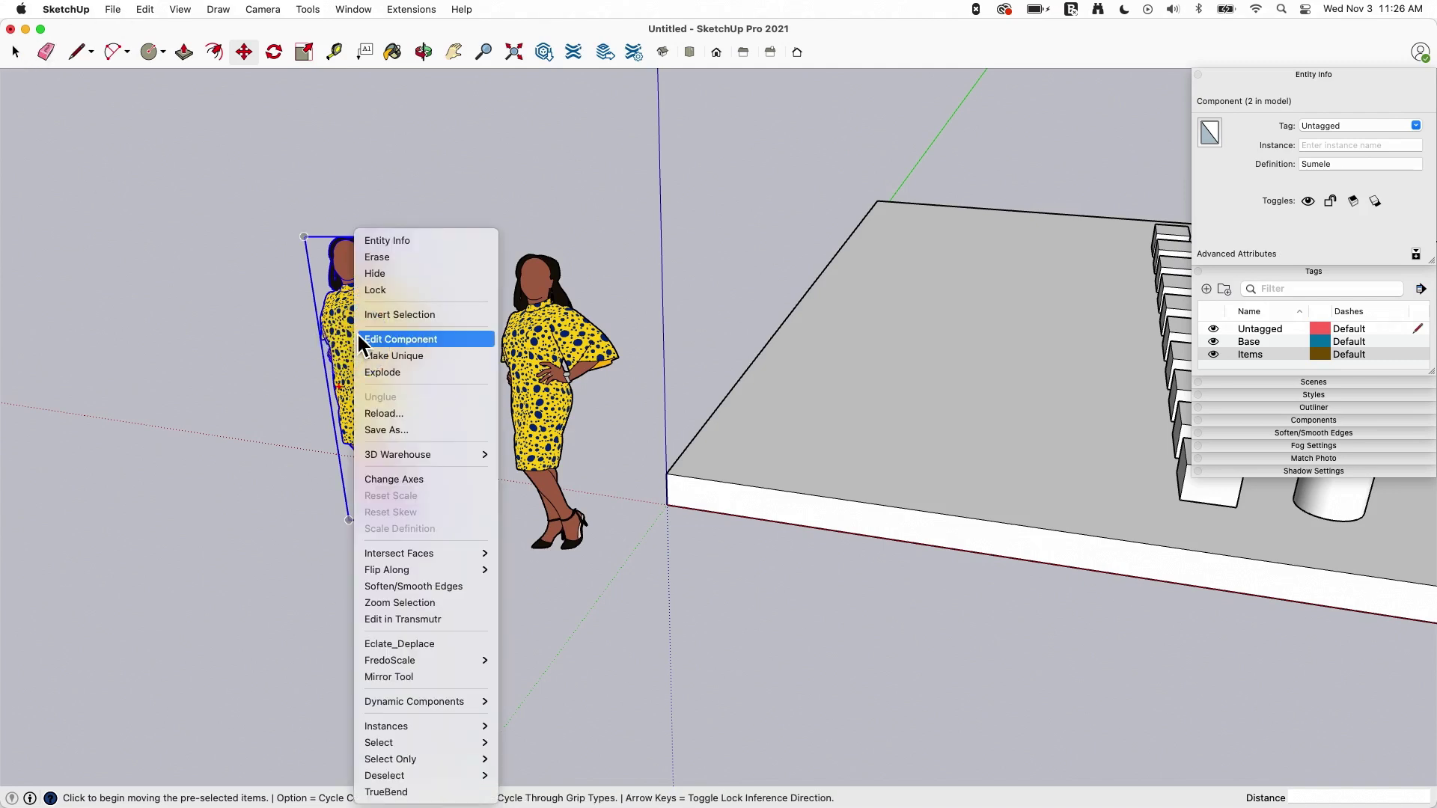
click(385, 290)
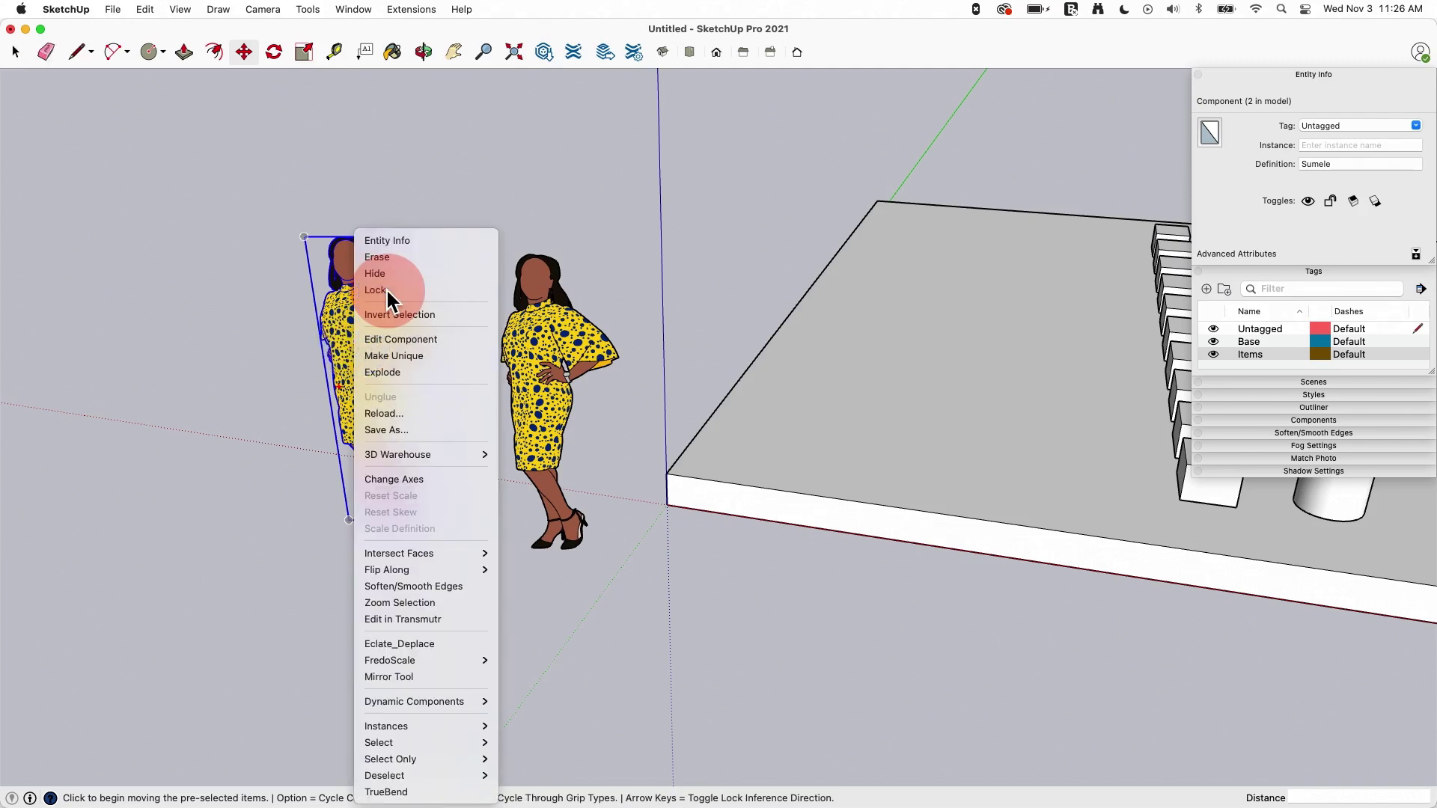
click(15, 52)
Compare the locked left figure with the unlocked right figure by selecting each.
click(540, 346)
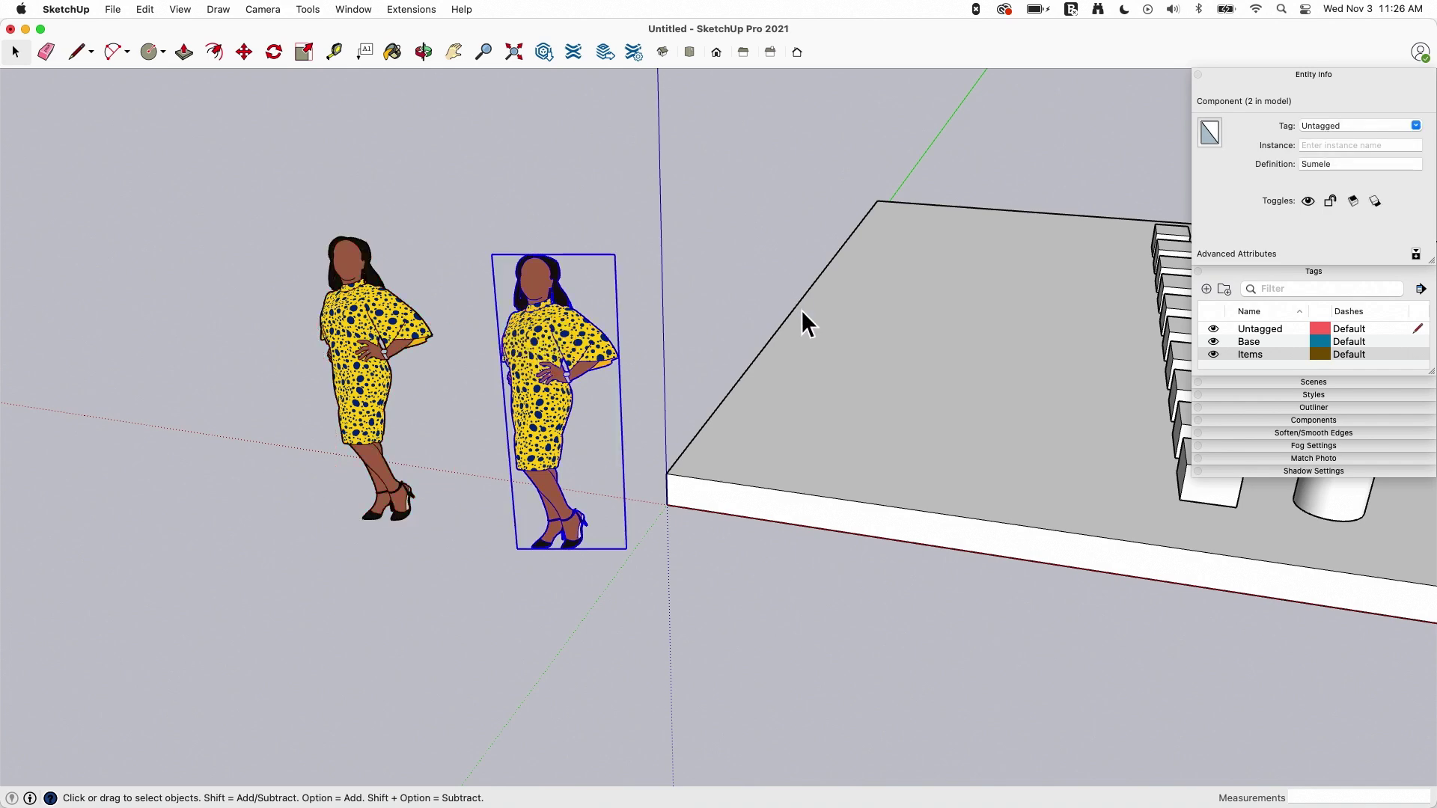
middle_drag(738, 301, 668, 333)
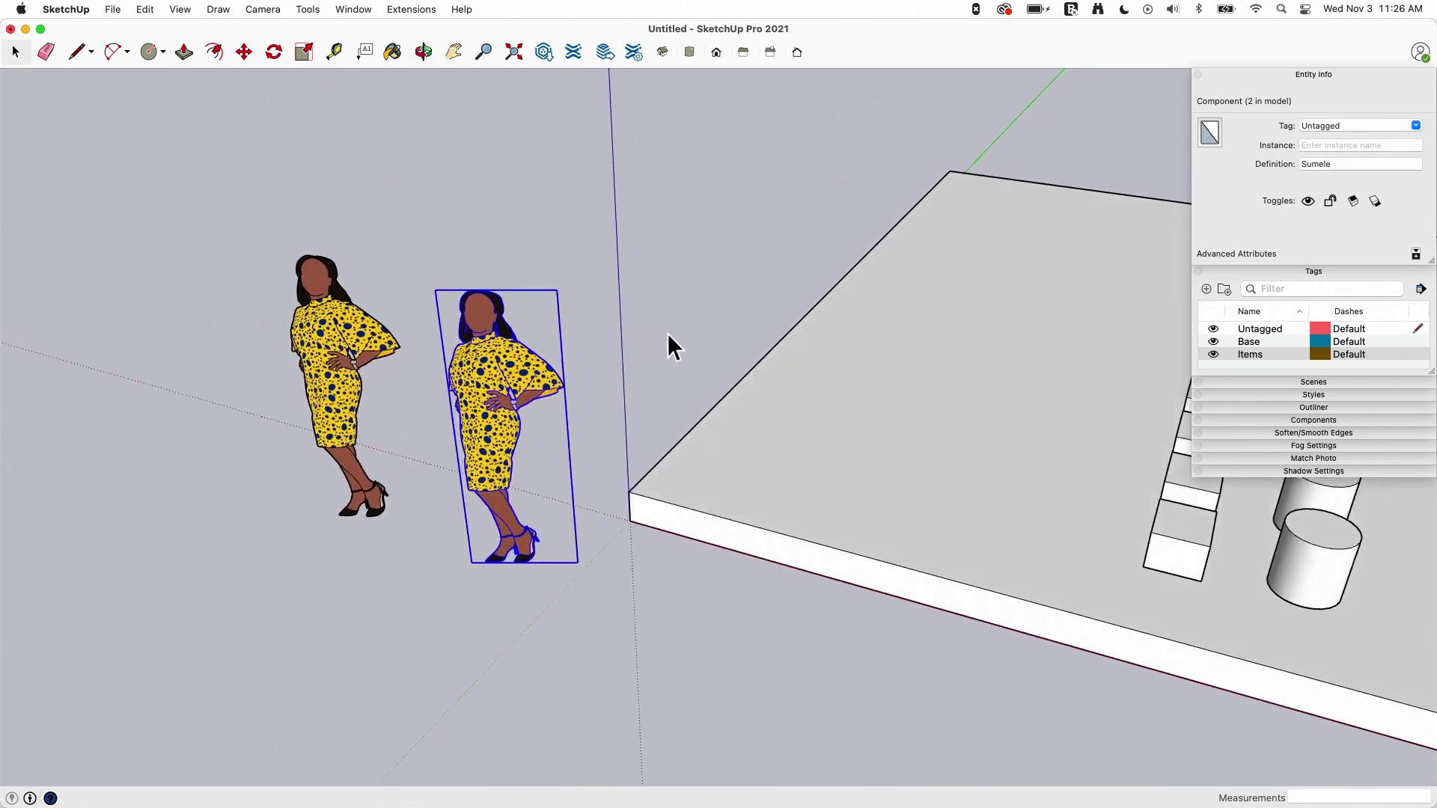
click(308, 315)
click(466, 347)
click(351, 340)
click(524, 367)
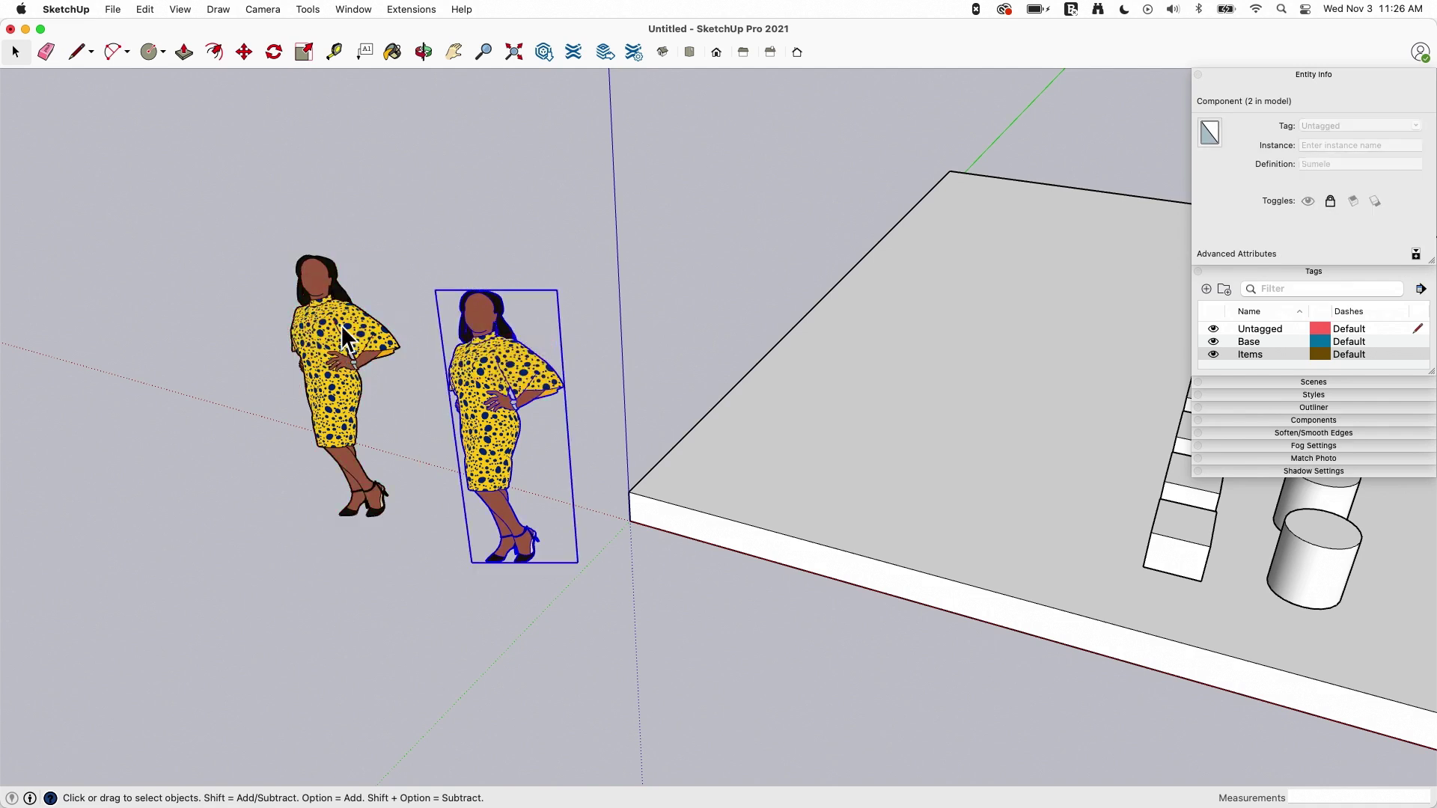
click(342, 327)
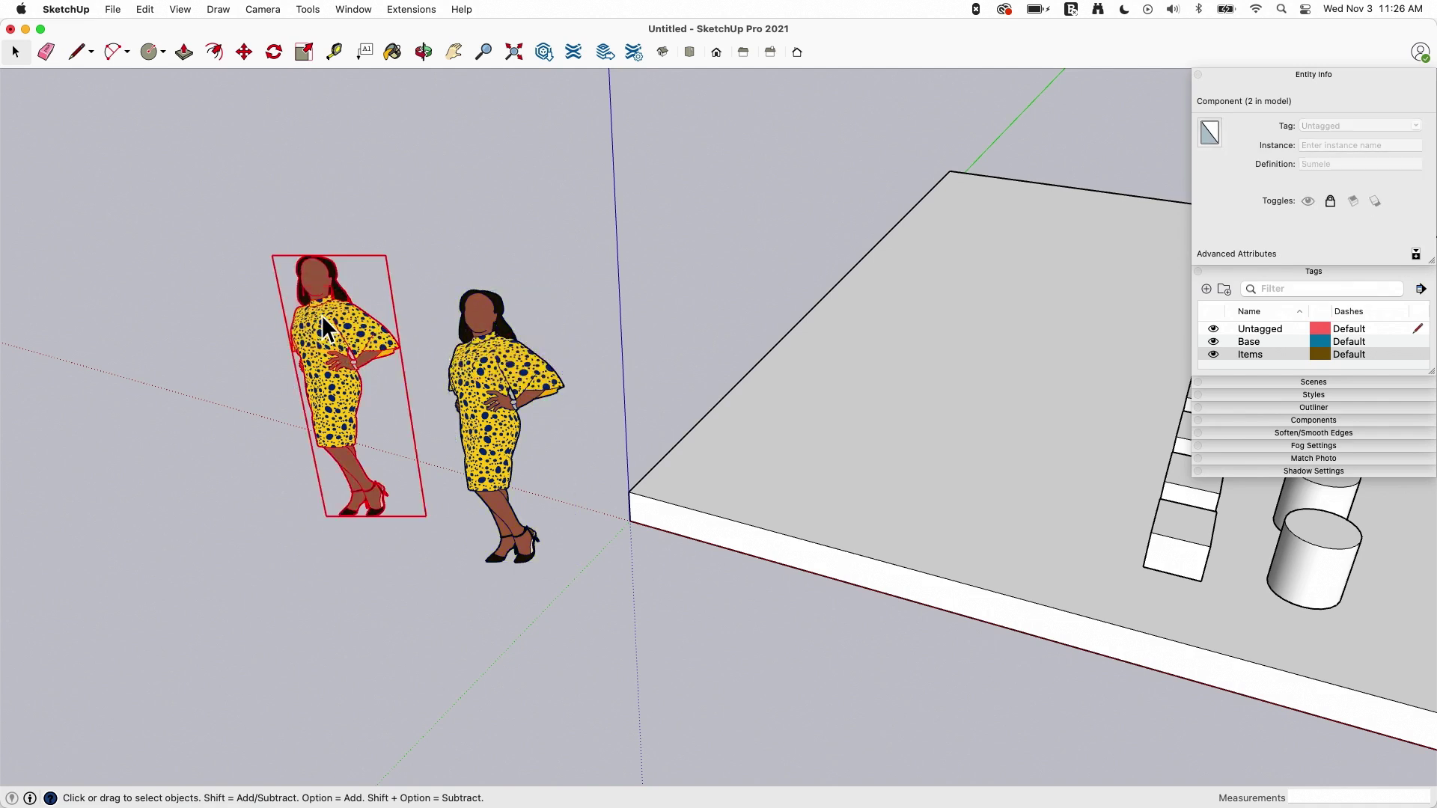
click(484, 361)
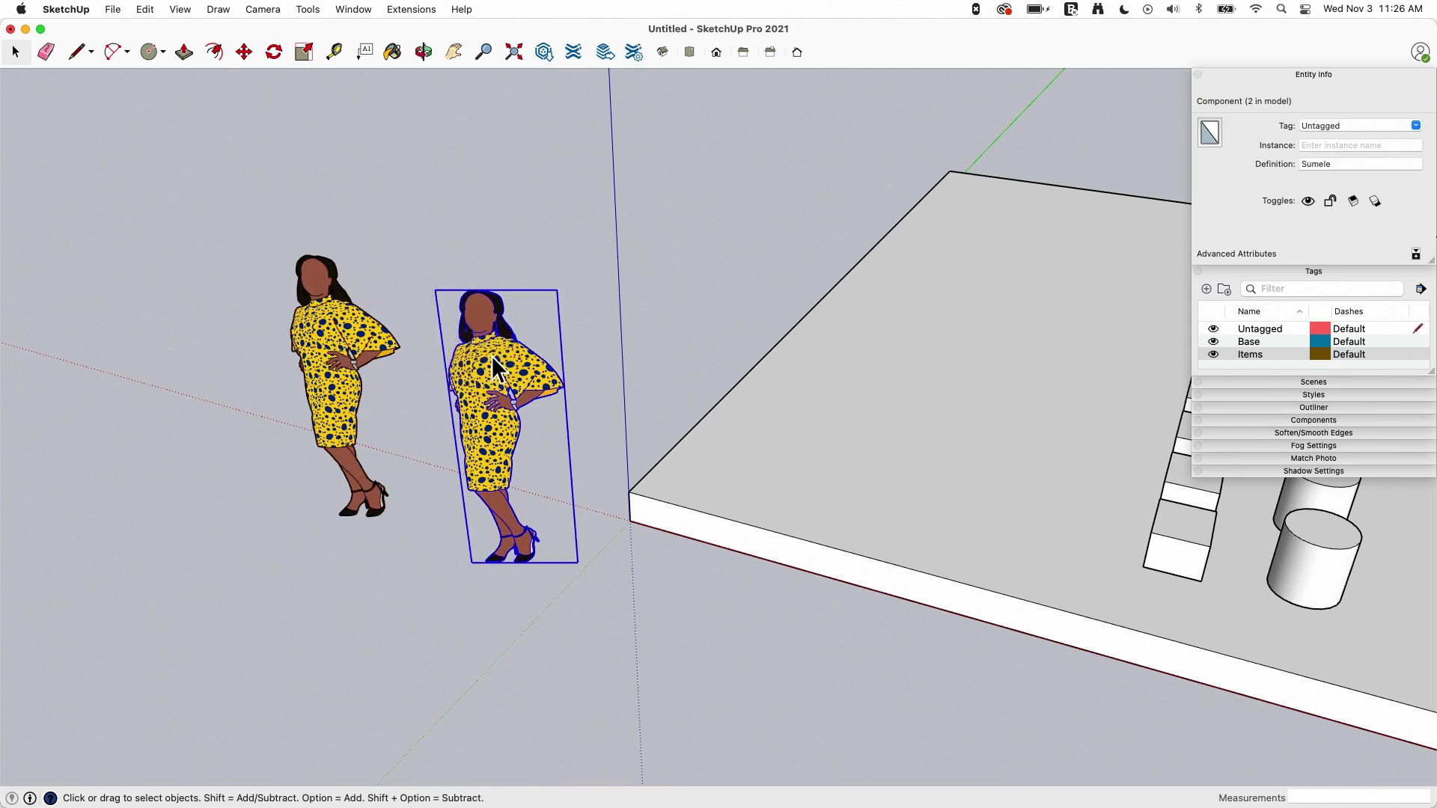
Edit the right figure's component, choose Unlock All for locked instances, then exit.
double_click(491, 356)
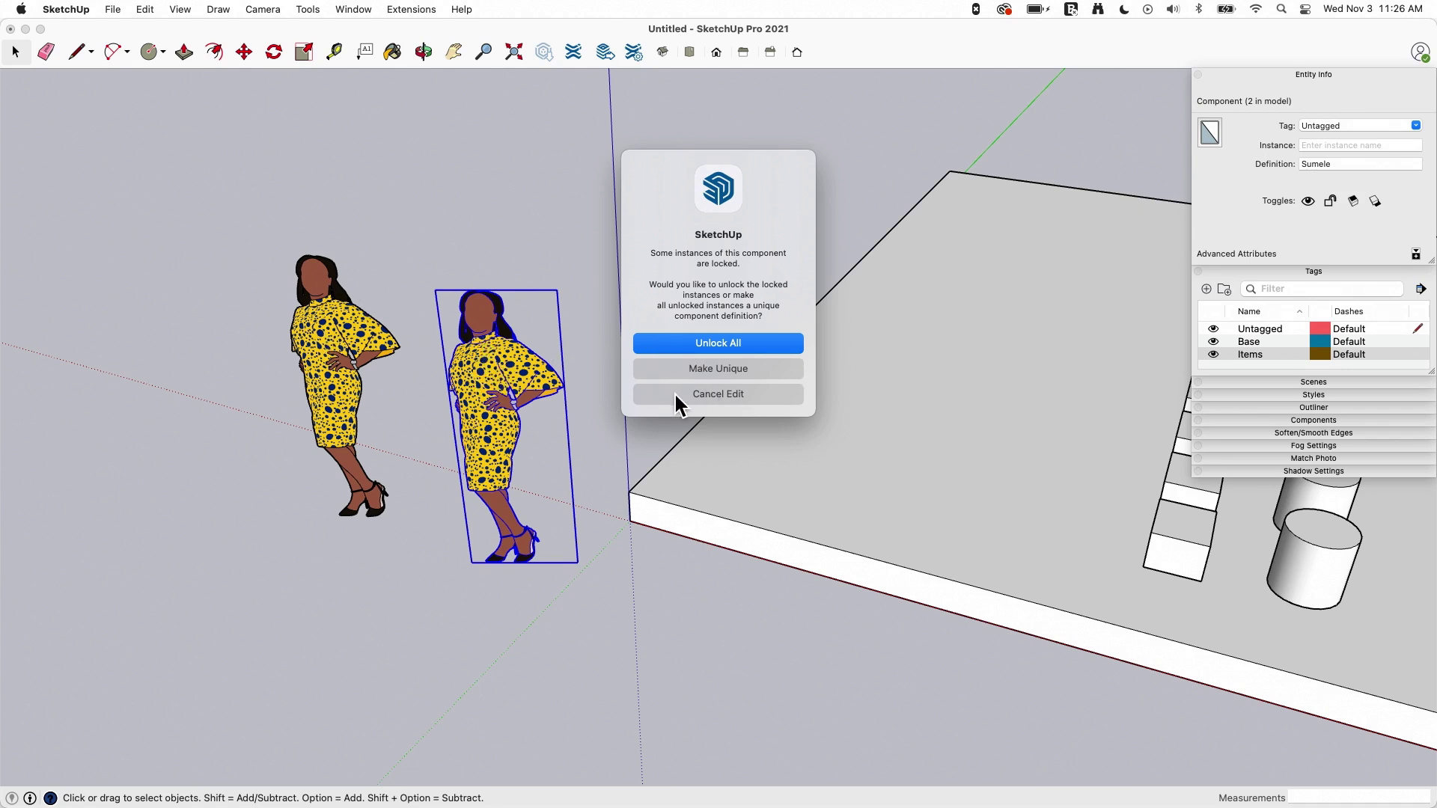
click(704, 344)
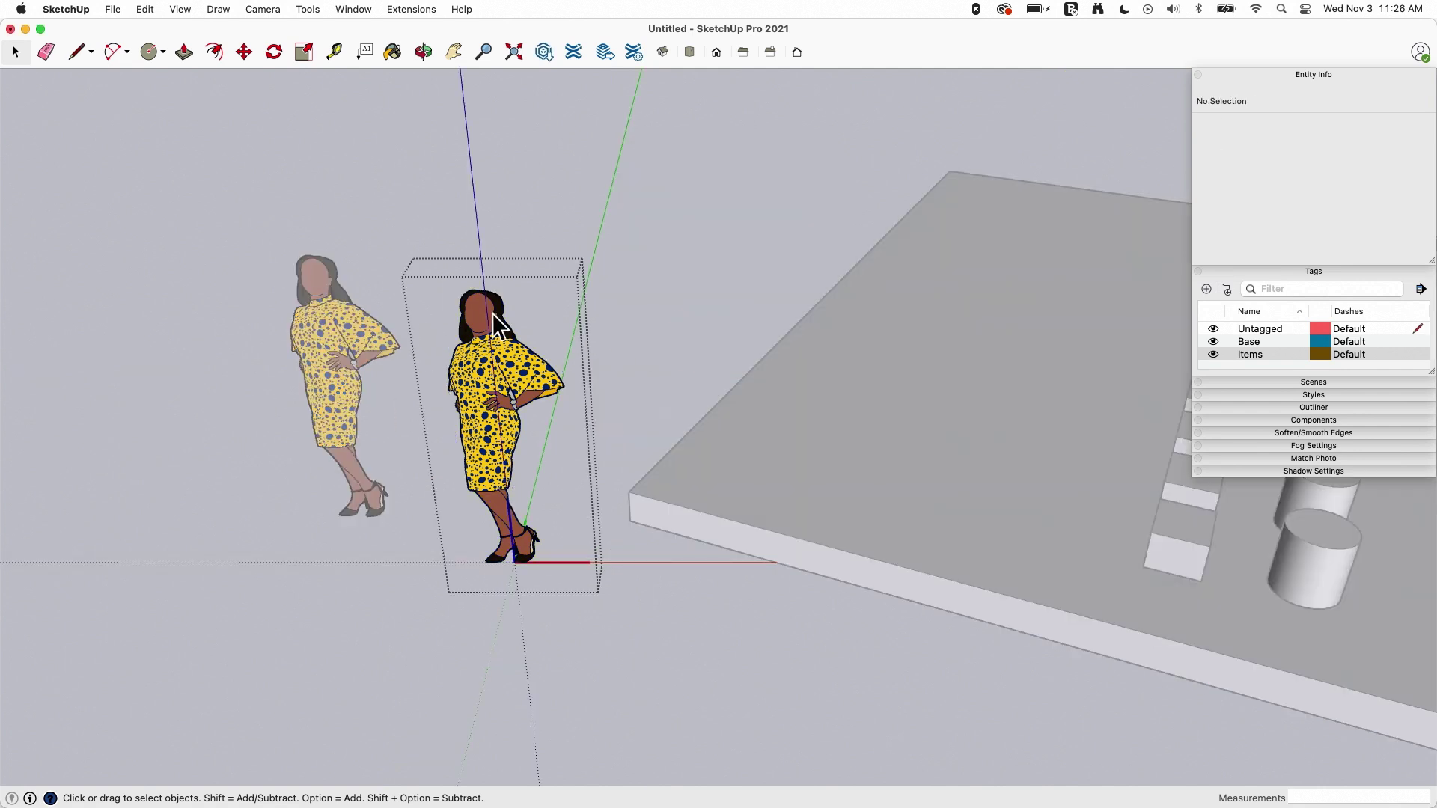
click(379, 190)
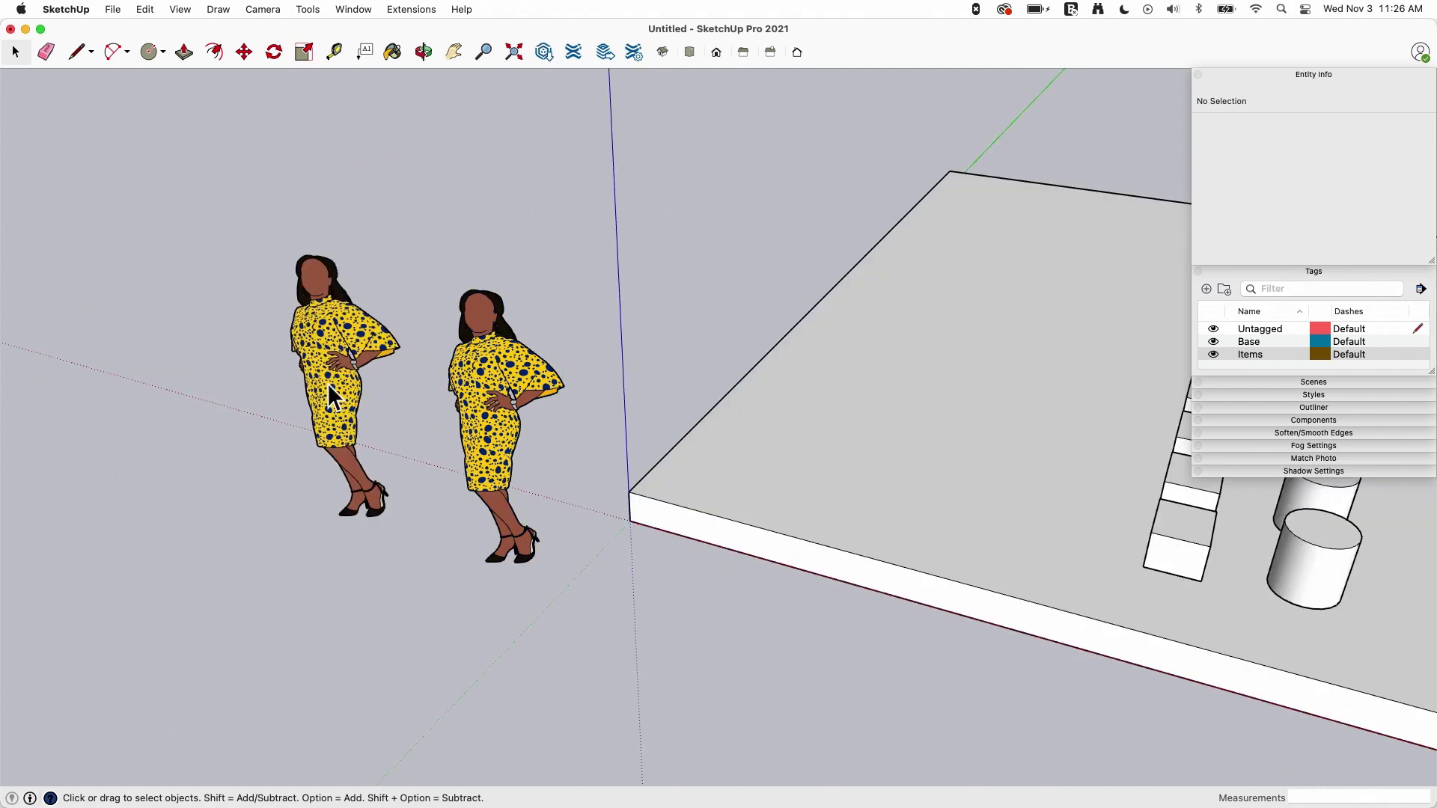
click(327, 384)
click(500, 420)
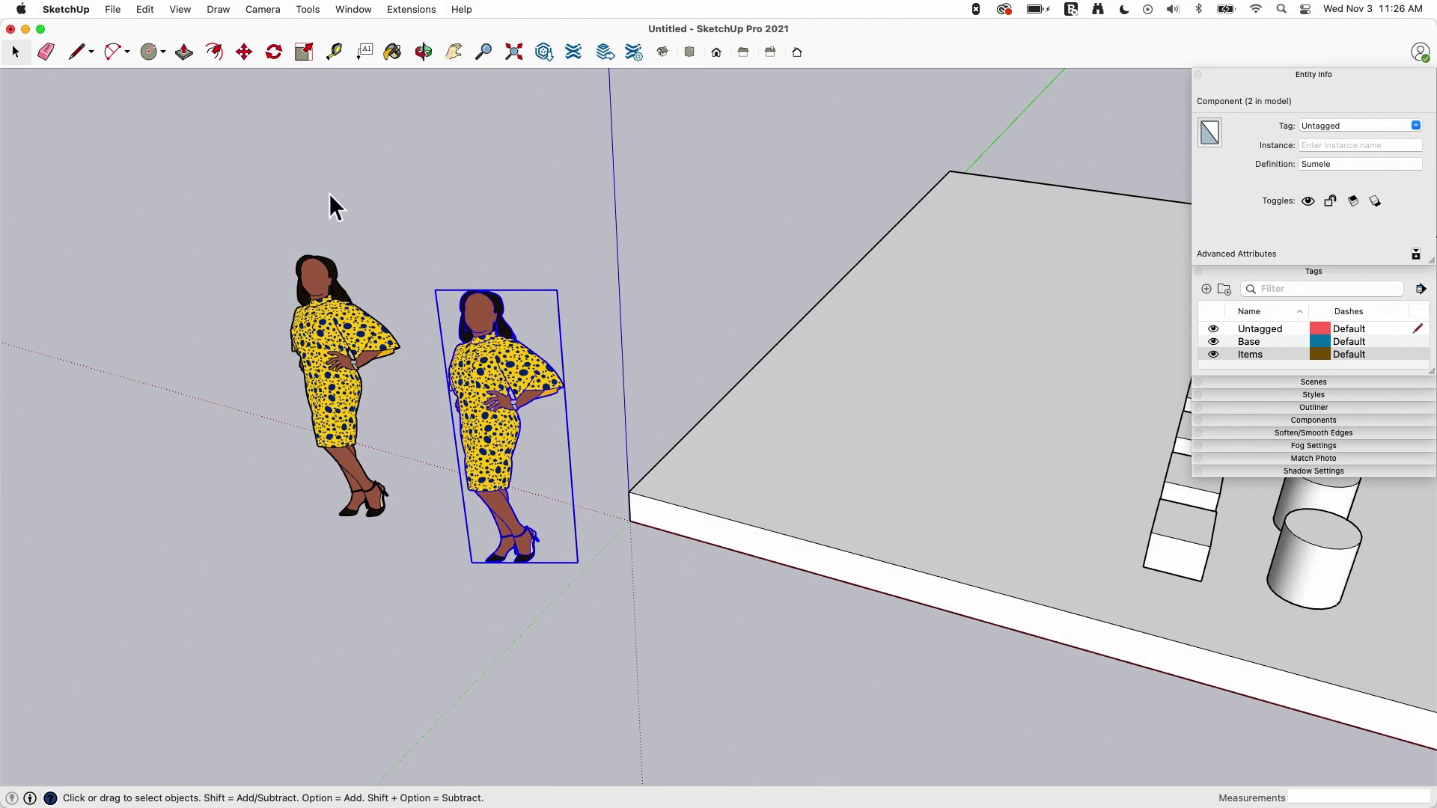
Erase the left Sumele figure with the Eraser.
click(333, 222)
key(e)
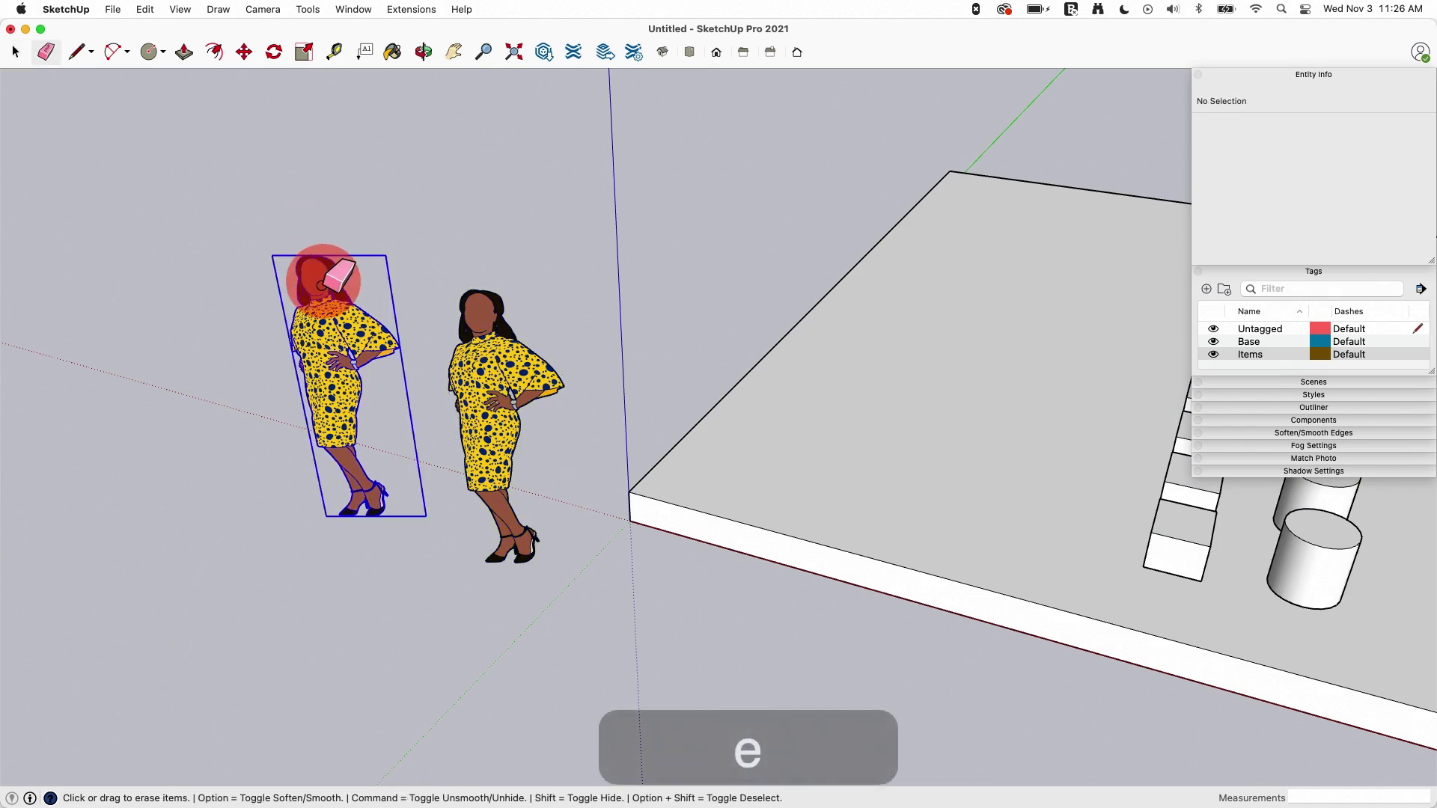
click(320, 274)
Orbit and zoom to a close view of the rows of boxes and cylinders.
scroll(229, 281, down, 5)
middle_drag(514, 330, 674, 420)
scroll(674, 251, up, 3)
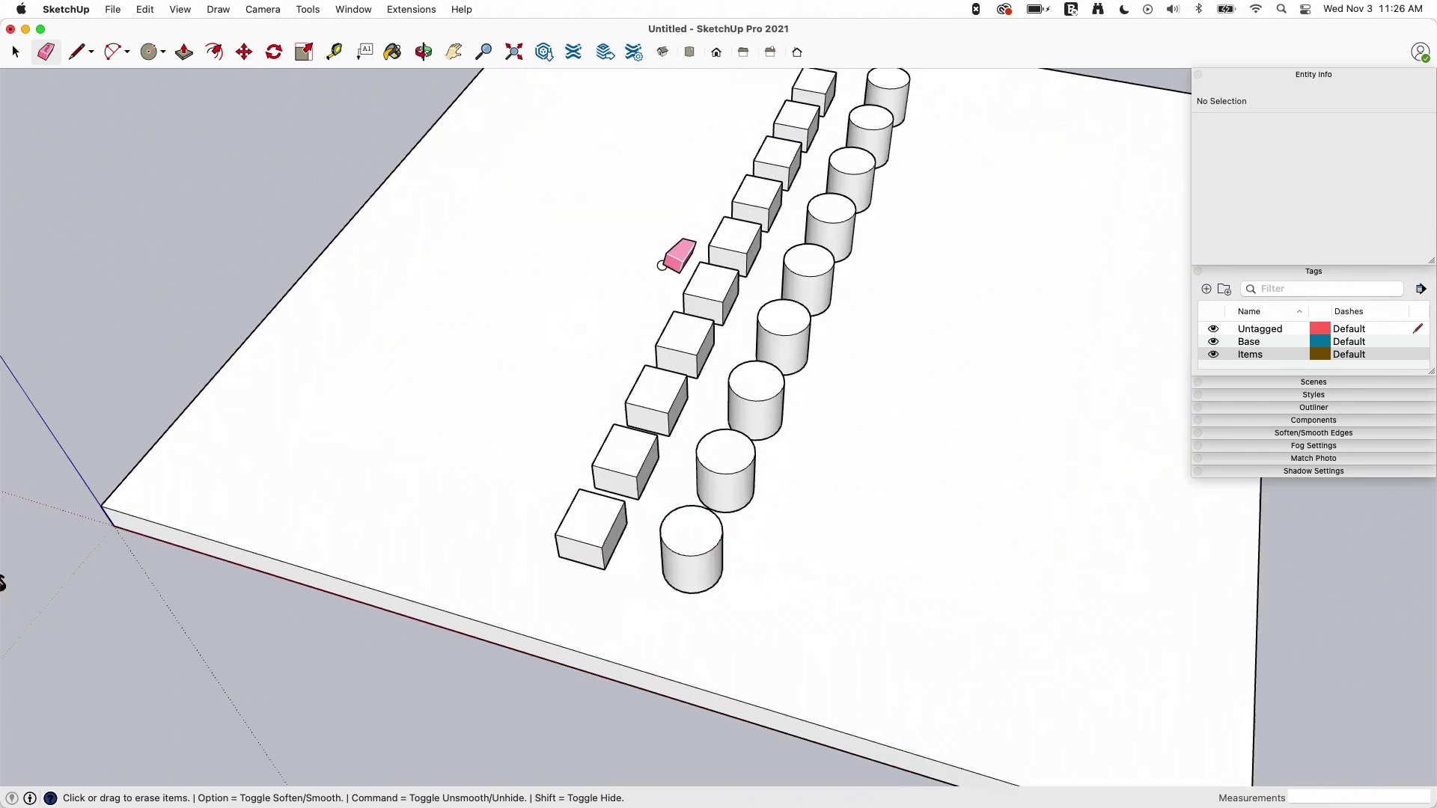
scroll(551, 347, up, 3)
middle_drag(552, 347, 651, 492)
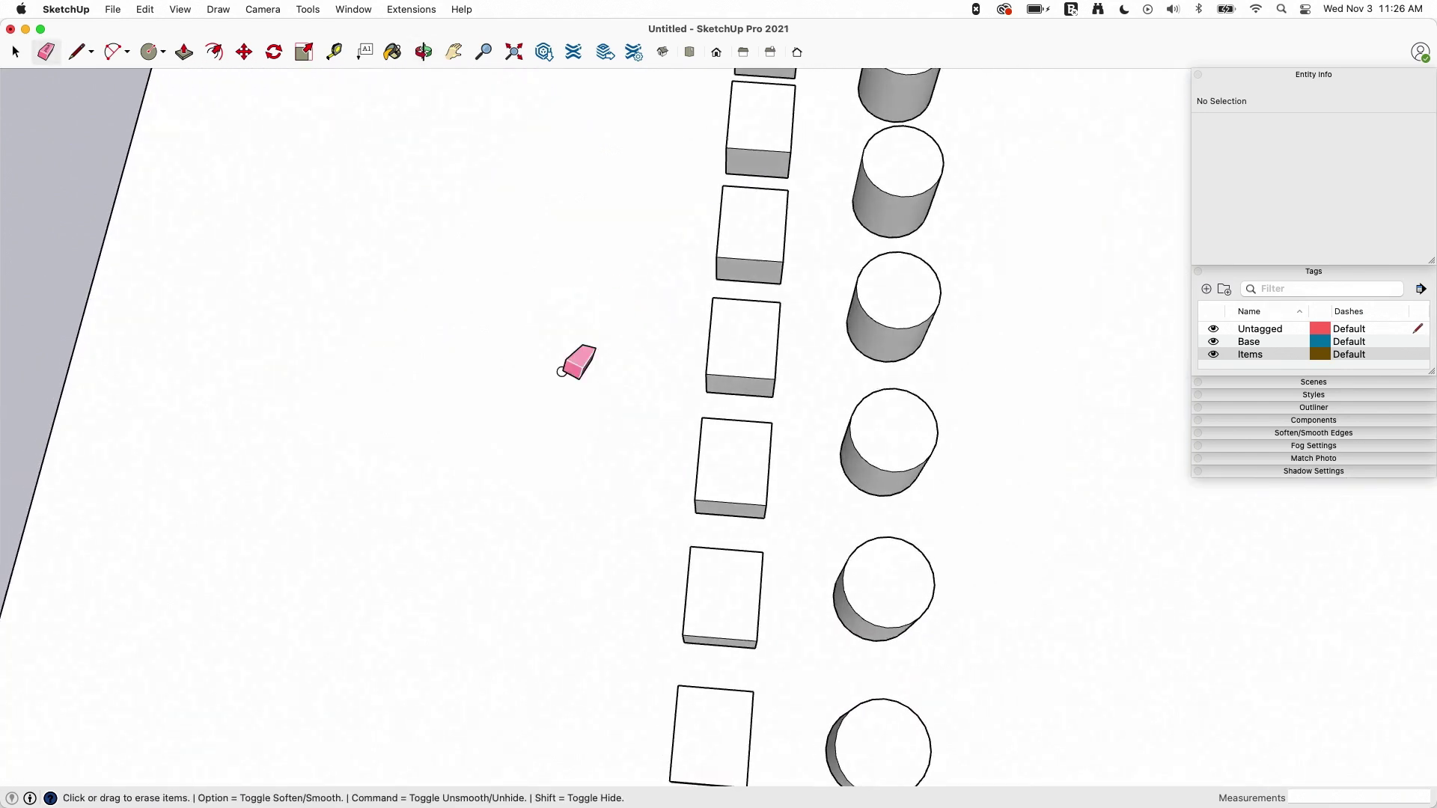
scroll(536, 379, down, 5)
scroll(591, 289, up, 5)
scroll(620, 379, up, 3)
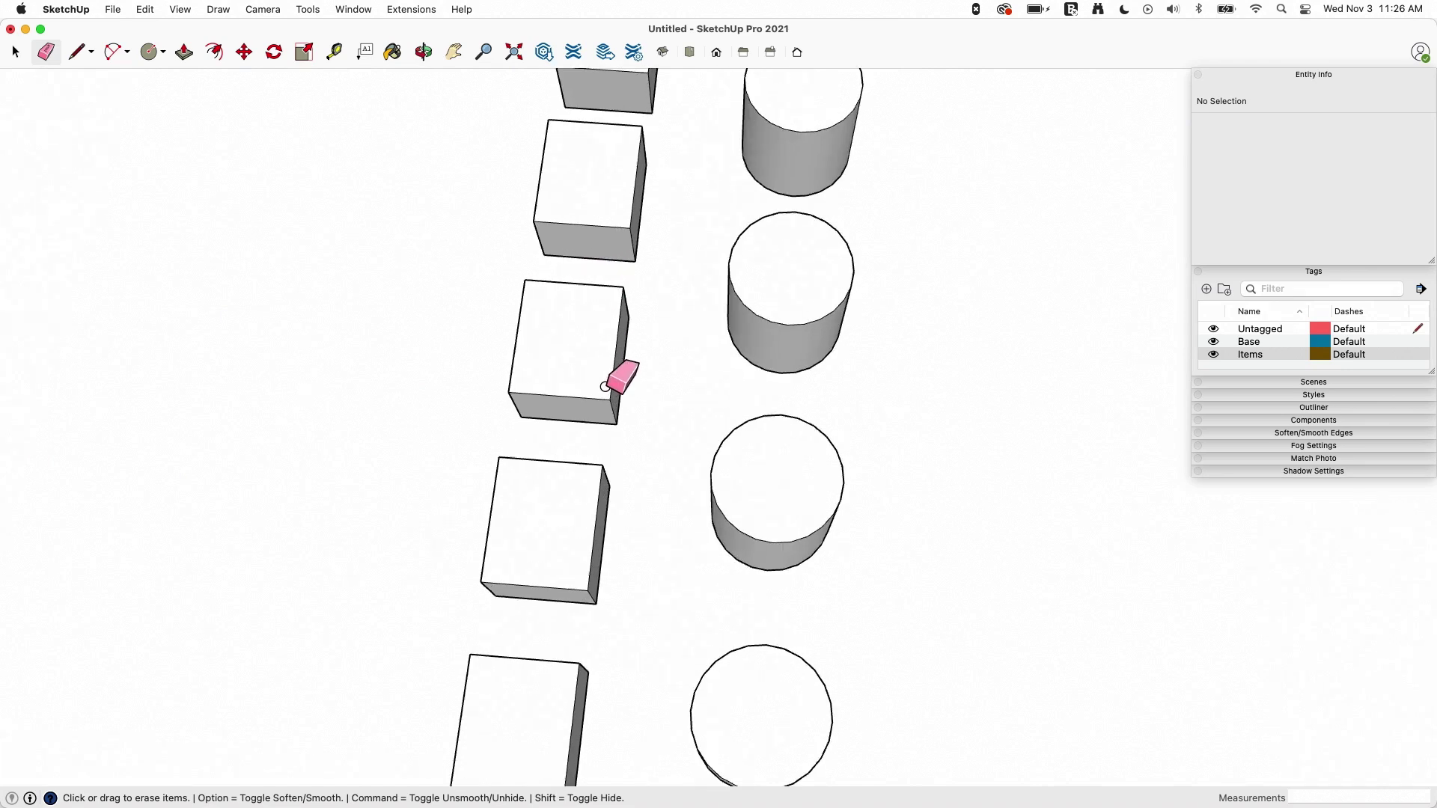
middle_drag(619, 379, 653, 271)
scroll(779, 128, down, 2)
click(16, 52)
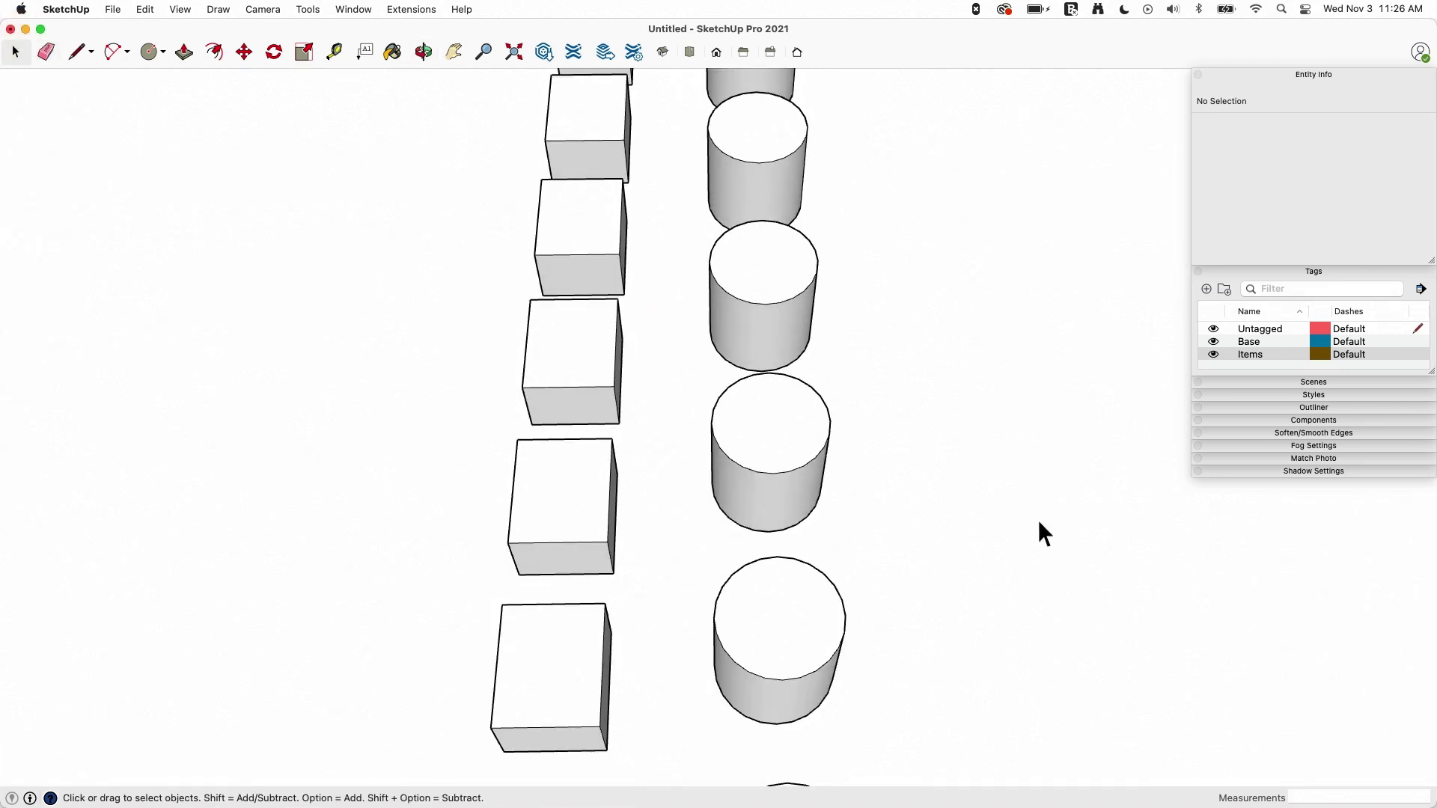
middle_drag(1039, 523, 902, 459)
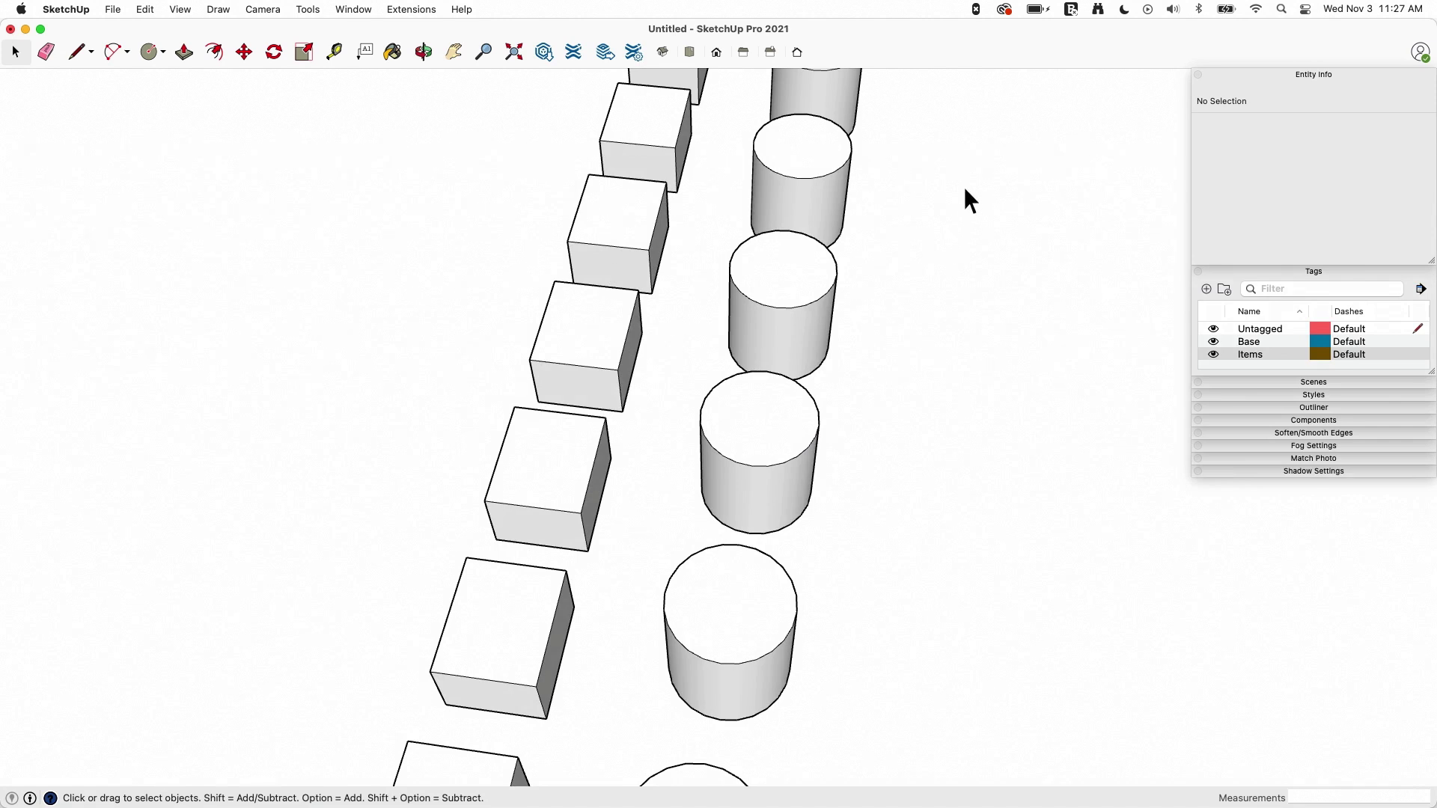
Window-select ten box and cylinder groups and move them about 8 ft left, mid-slab.
drag(963, 152, 450, 543)
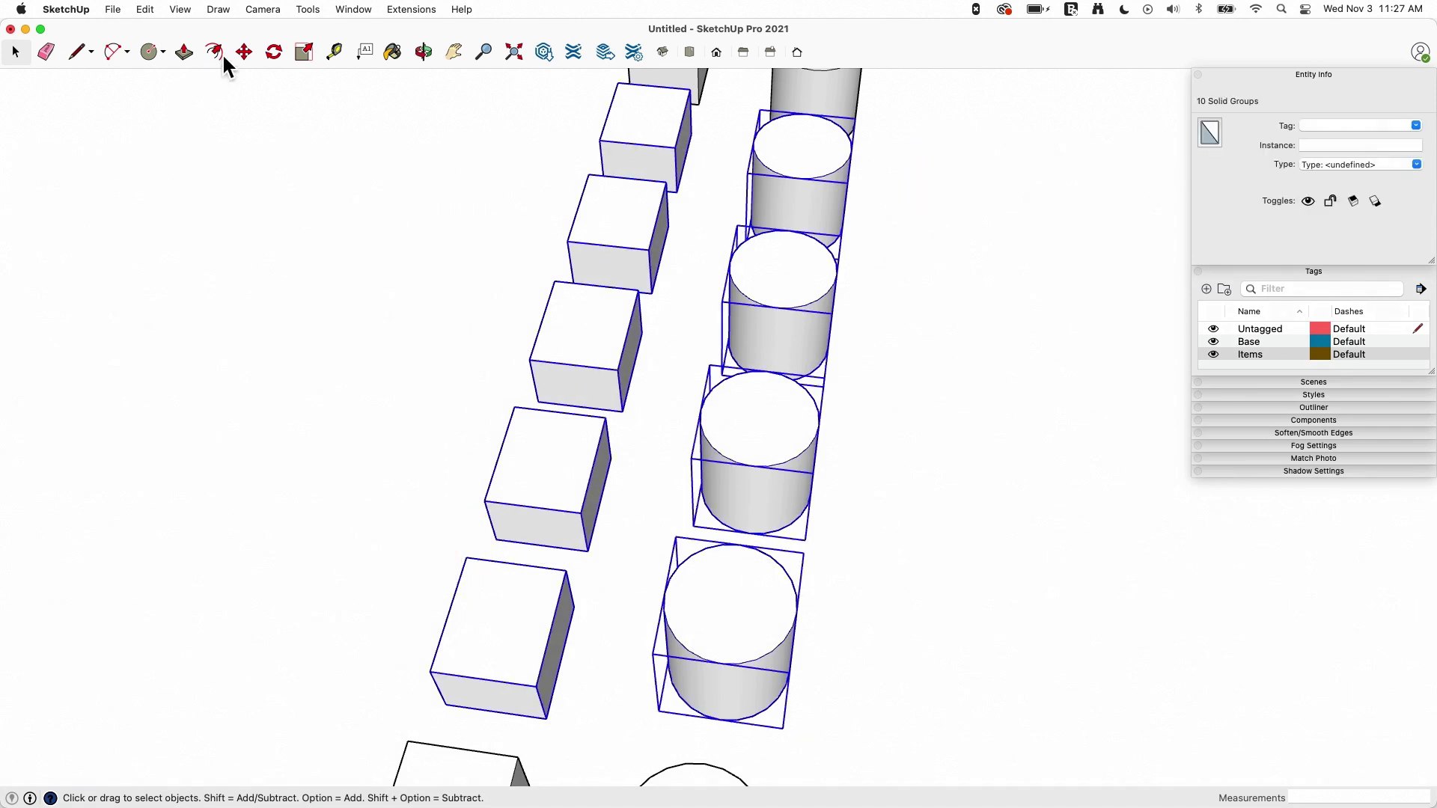
click(244, 51)
drag(1039, 405, 303, 347)
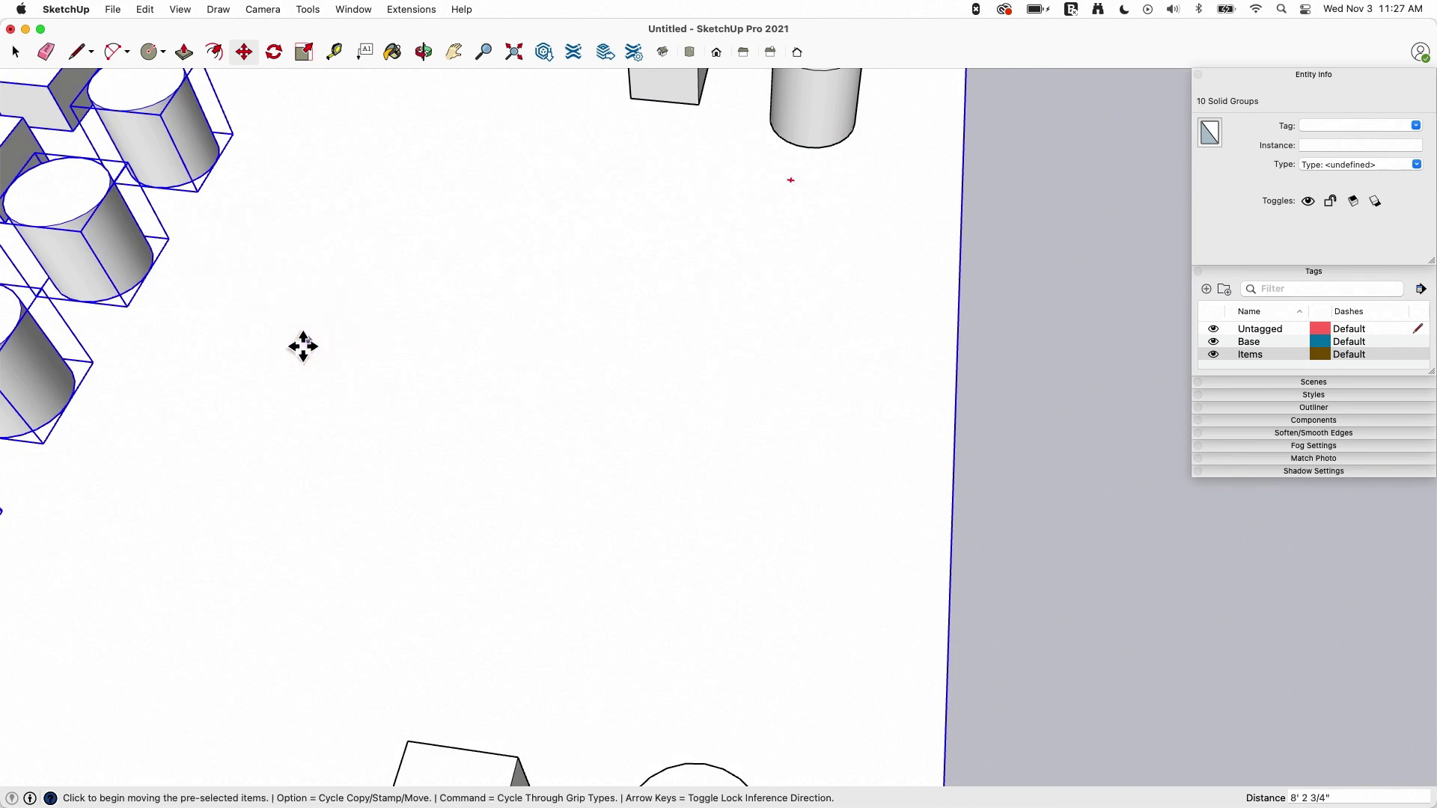
scroll(306, 352, down, 10)
middle_drag(783, 504, 889, 590)
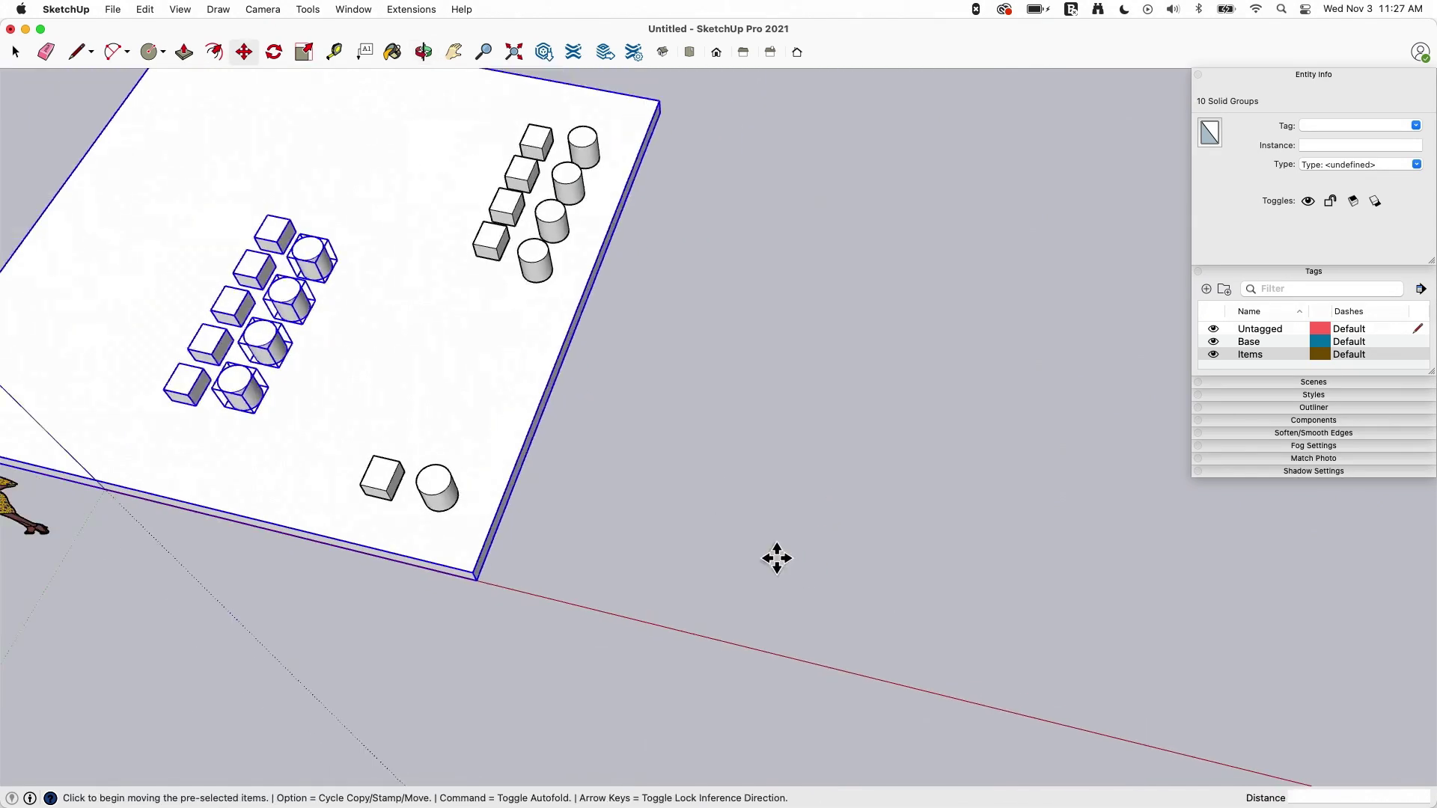
scroll(777, 558, down, 3)
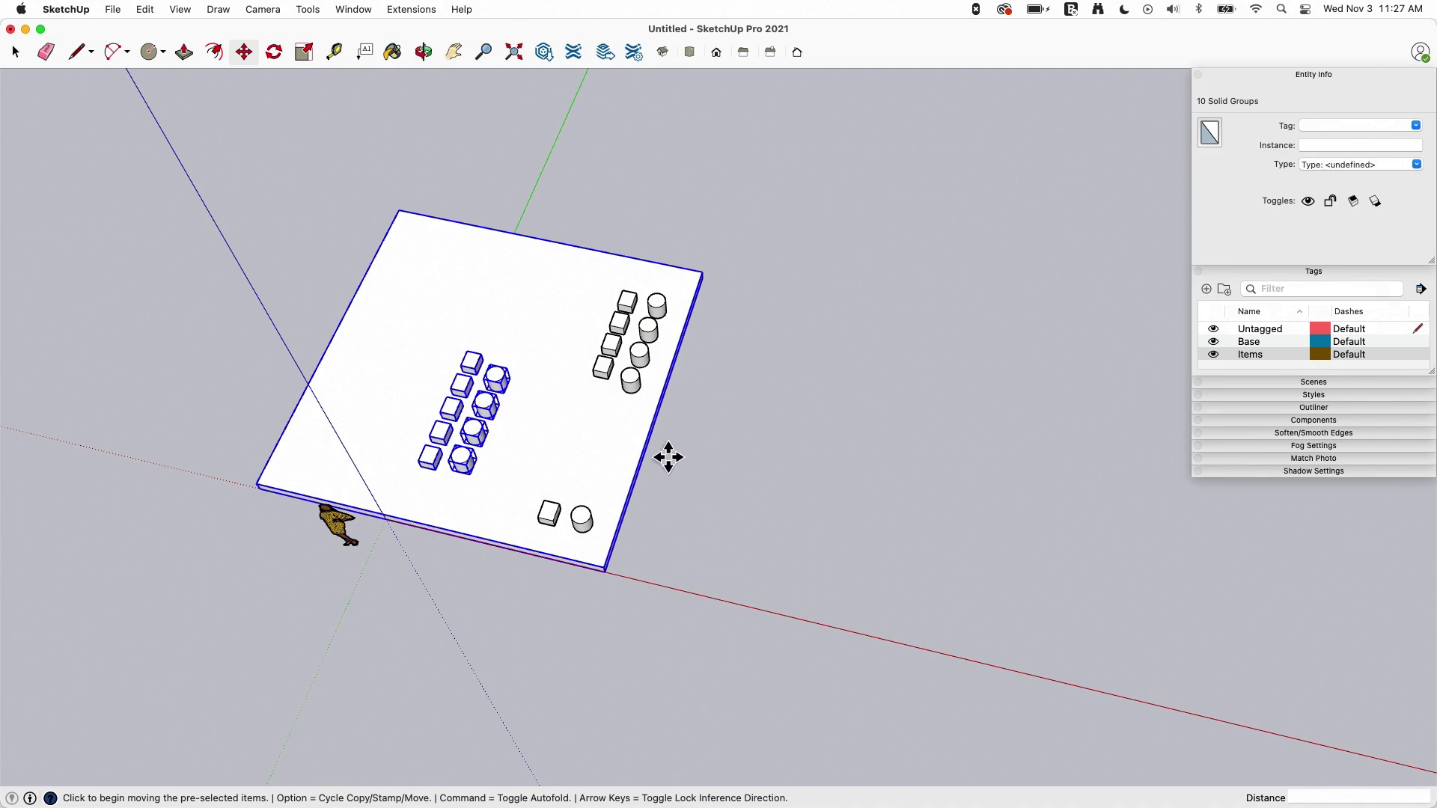
Undo the move so the ten groups return to their rows.
key(super+z)
scroll(618, 449, up, 6)
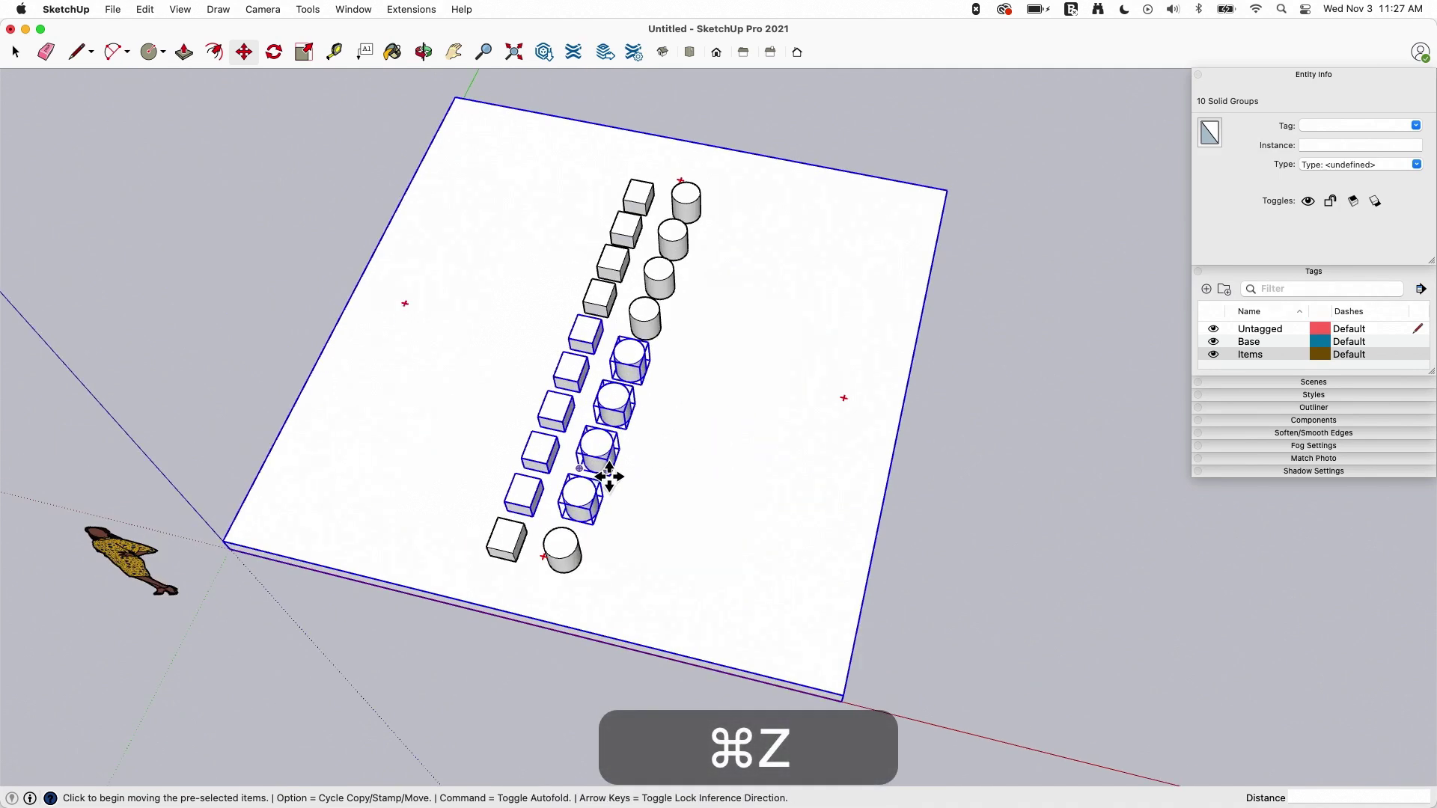
scroll(899, 569, down, 5)
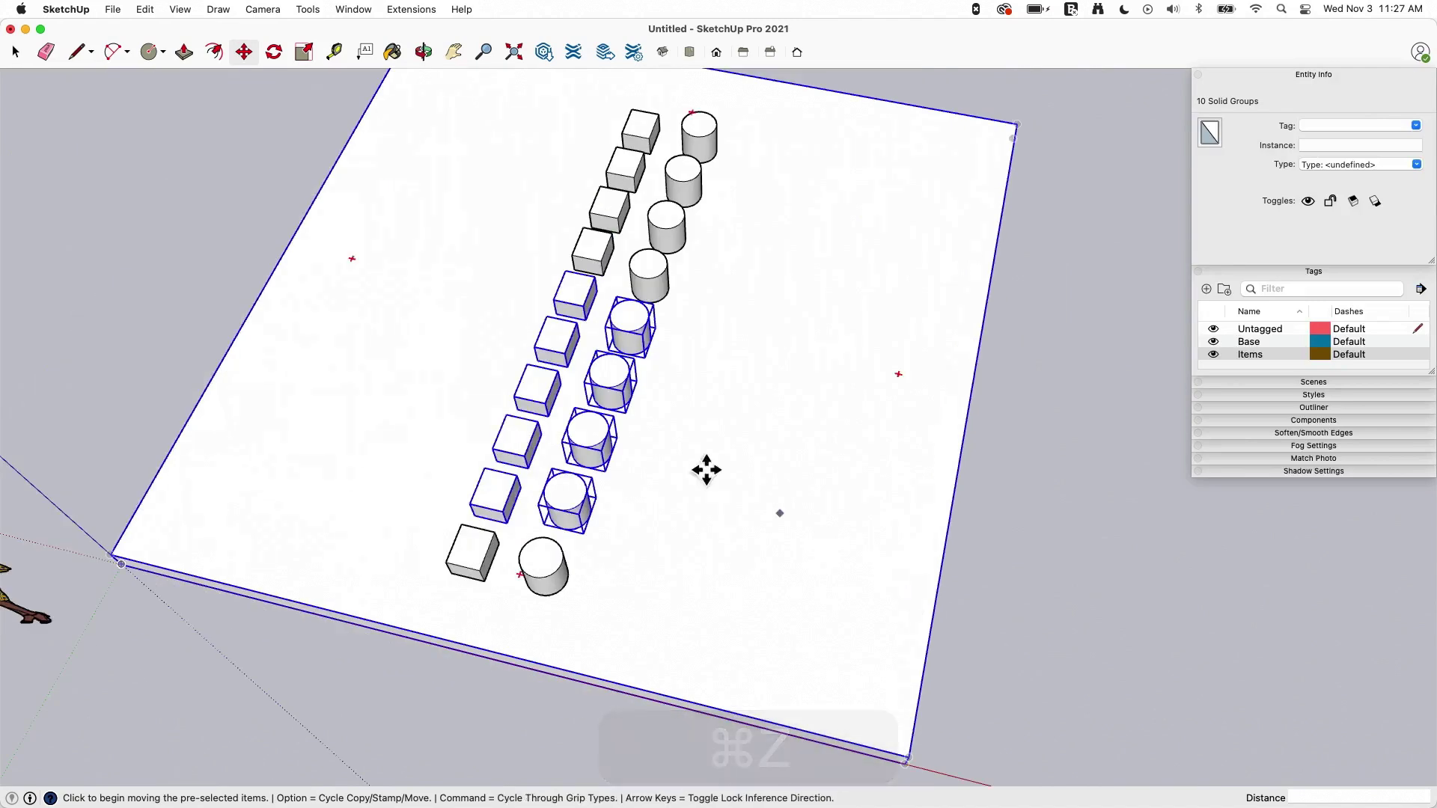
scroll(501, 350, up, 8)
scroll(681, 379, down, 4)
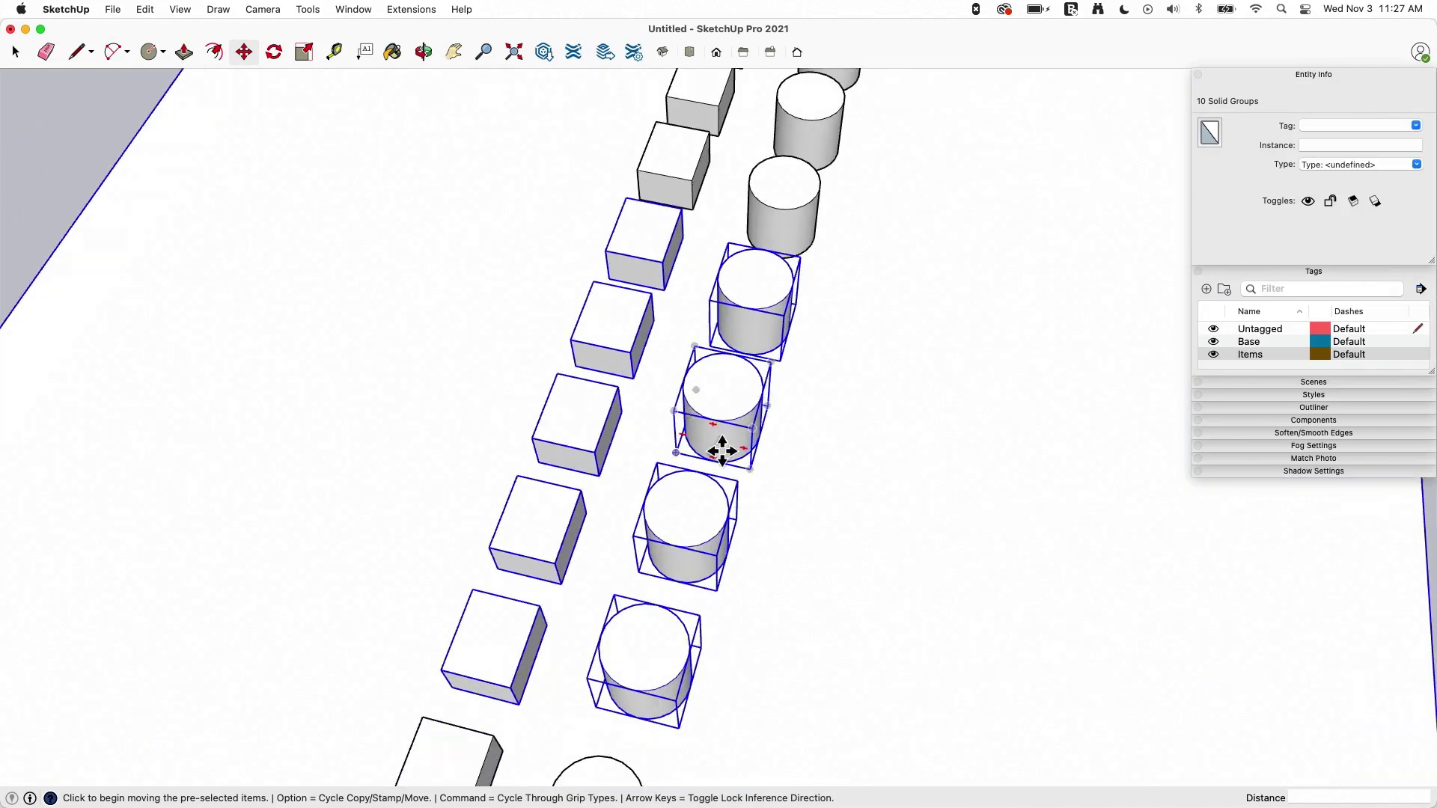
scroll(720, 449, up, 4)
scroll(637, 367, down, 3)
scroll(497, 347, down, 2)
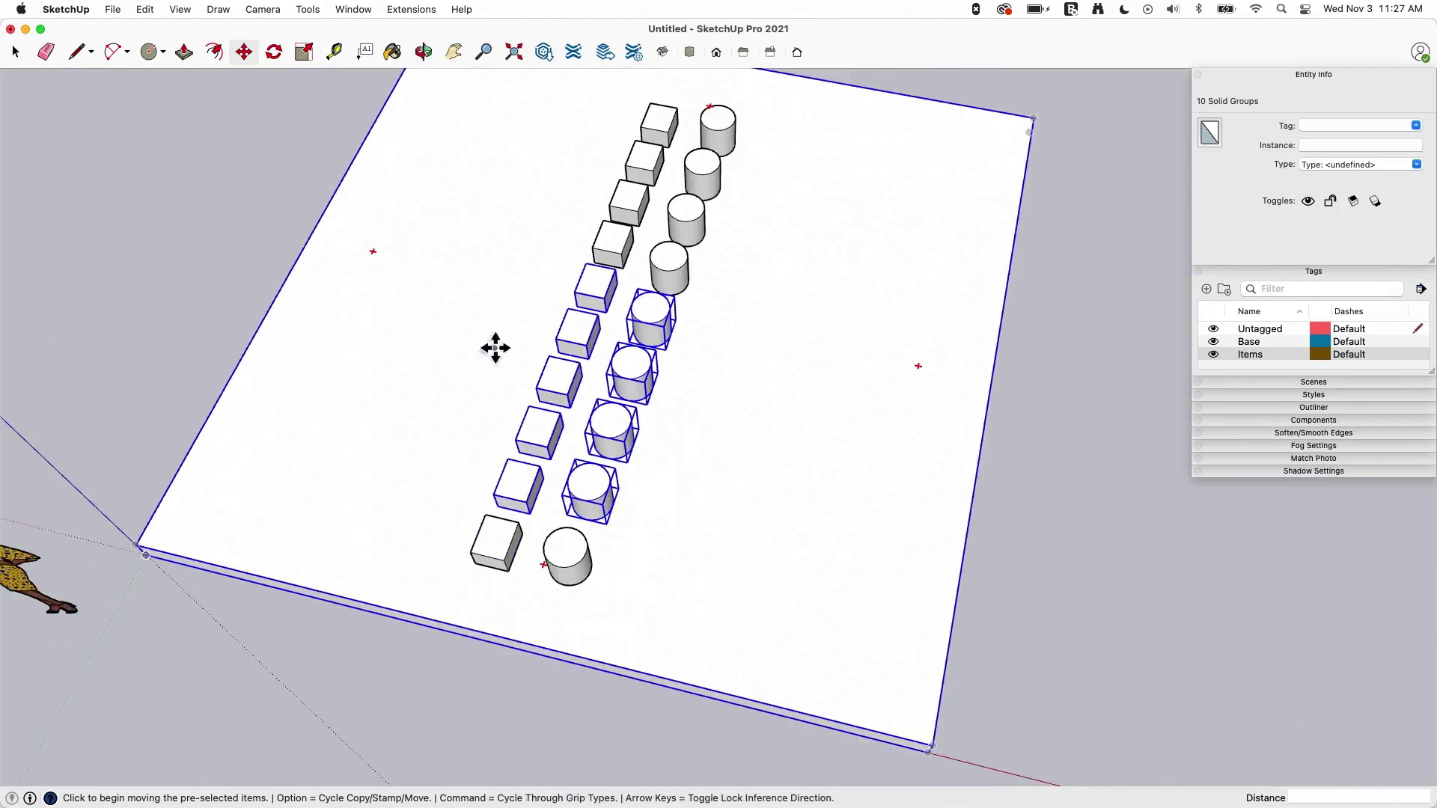
key(space)
Lock the board slab group from its context menu.
click(1116, 594)
click(826, 452)
right_click(828, 391)
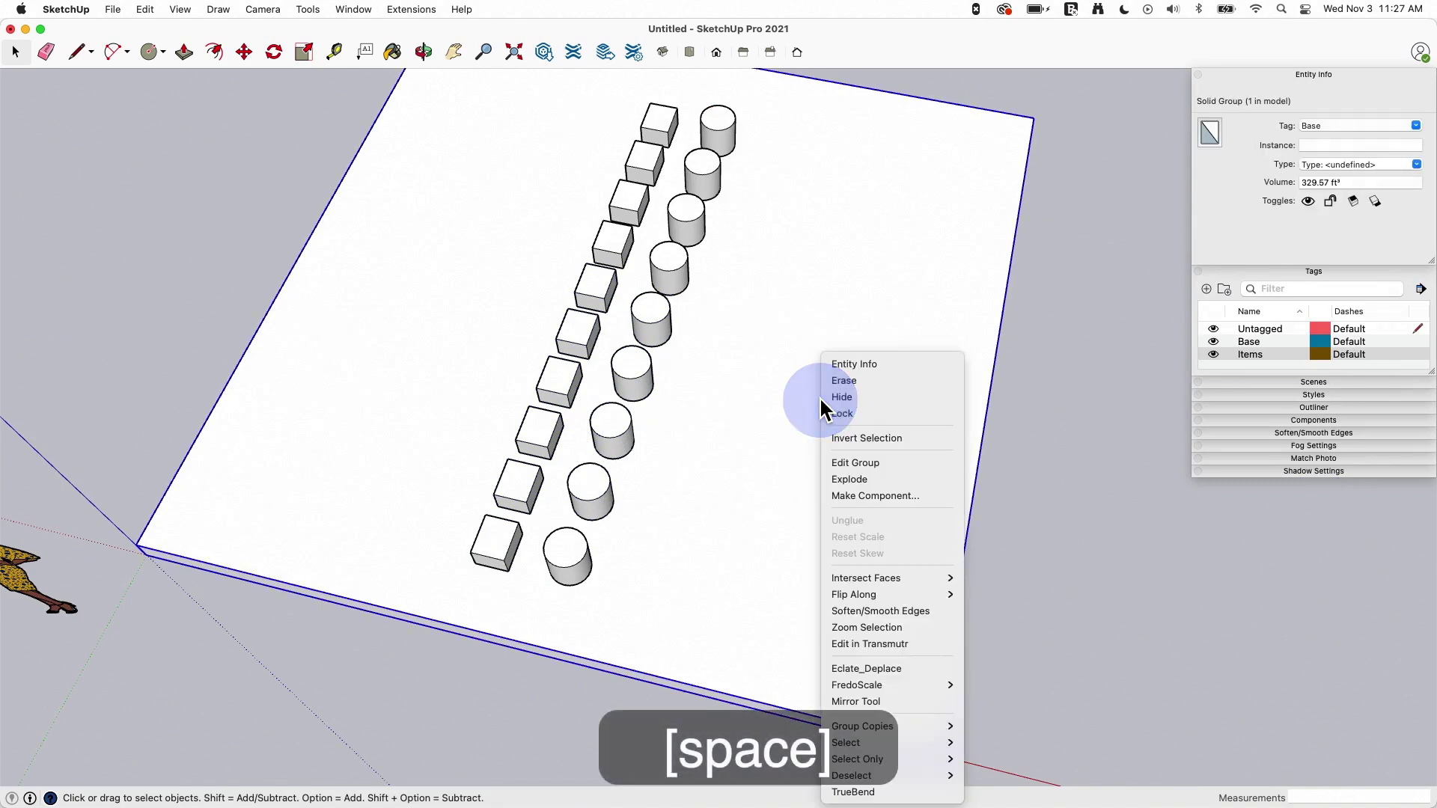
click(837, 413)
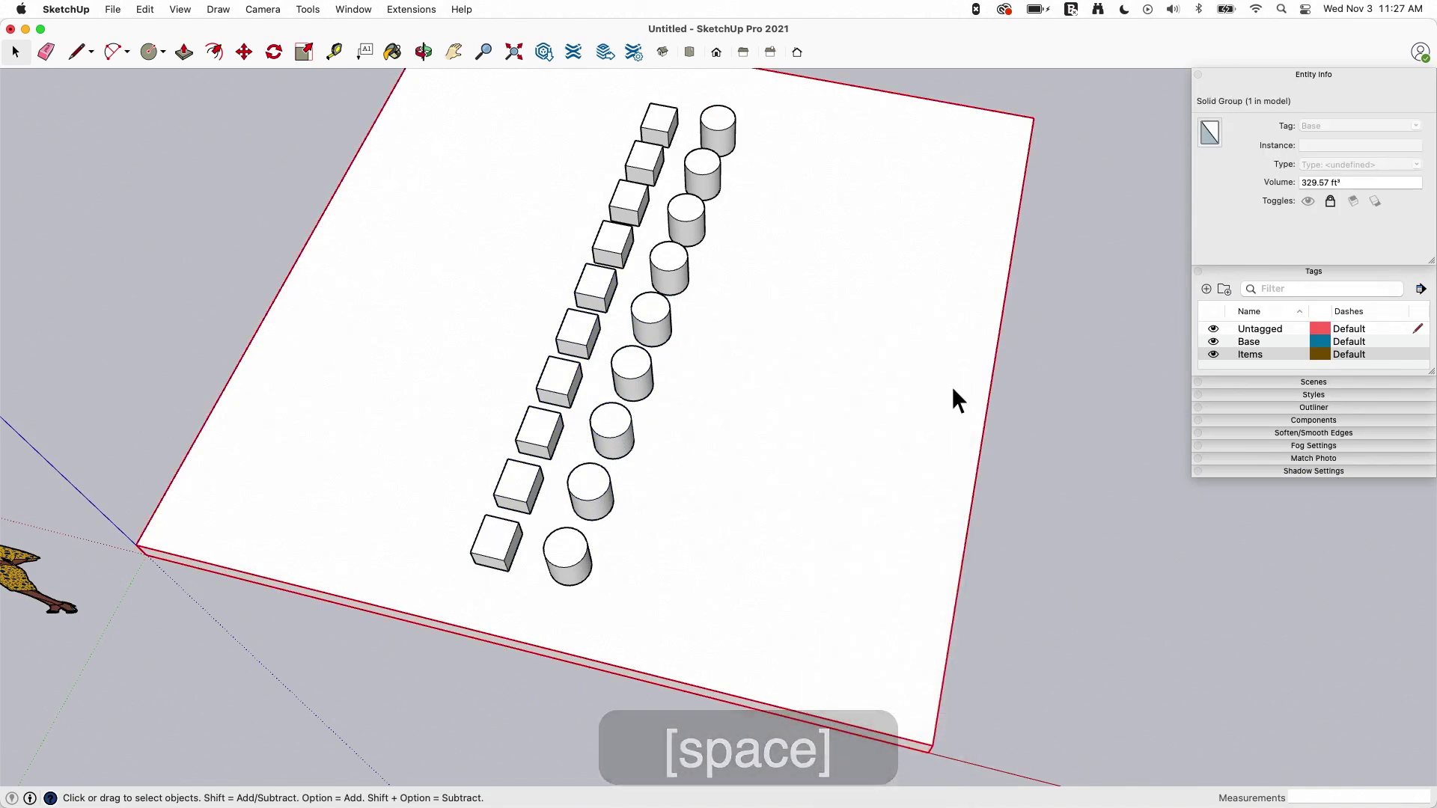
click(1000, 520)
scroll(549, 326, up, 5)
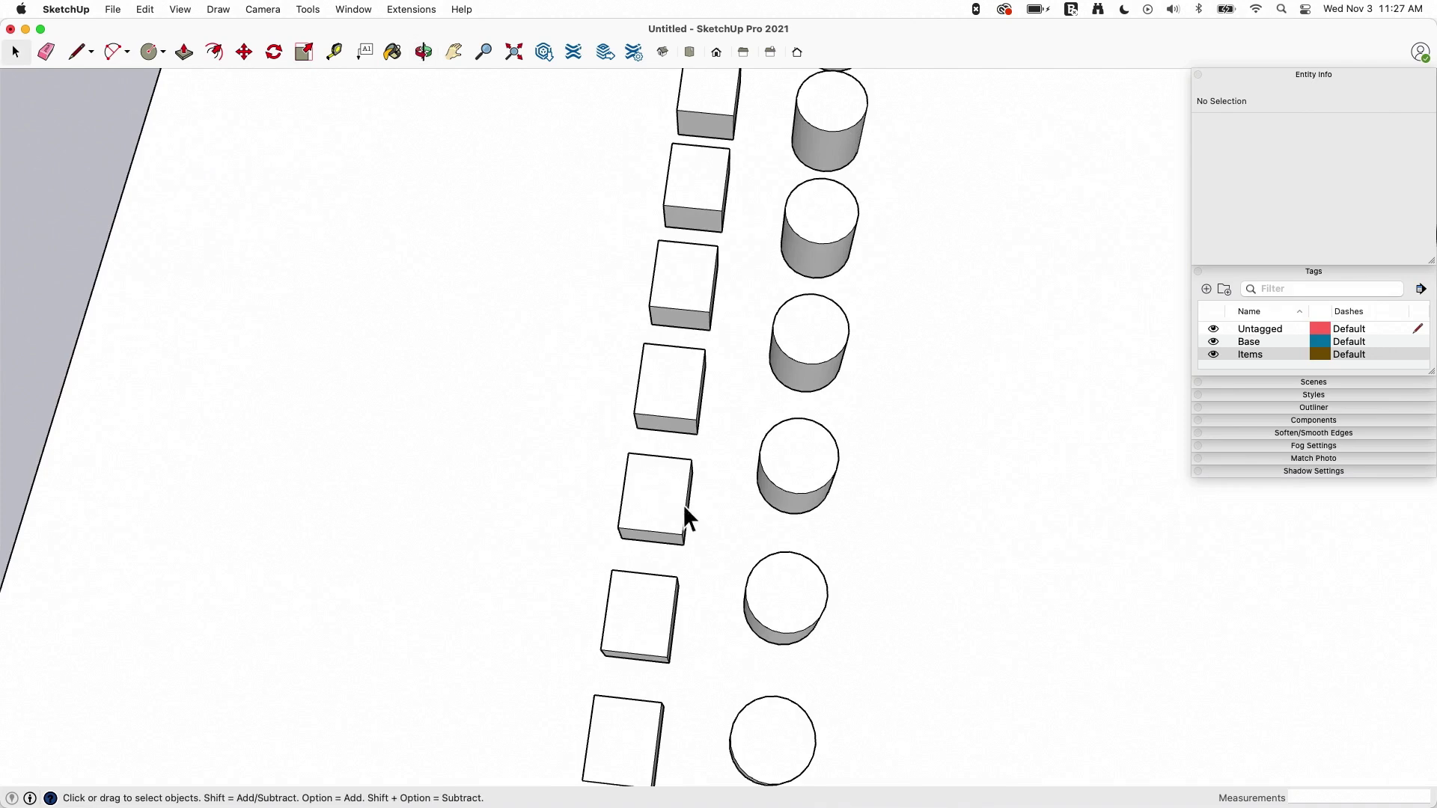
Select the ten box and cylinder groups and move them down-left onto the slab's left side.
scroll(1081, 516, up, 2)
drag(886, 135, 289, 652)
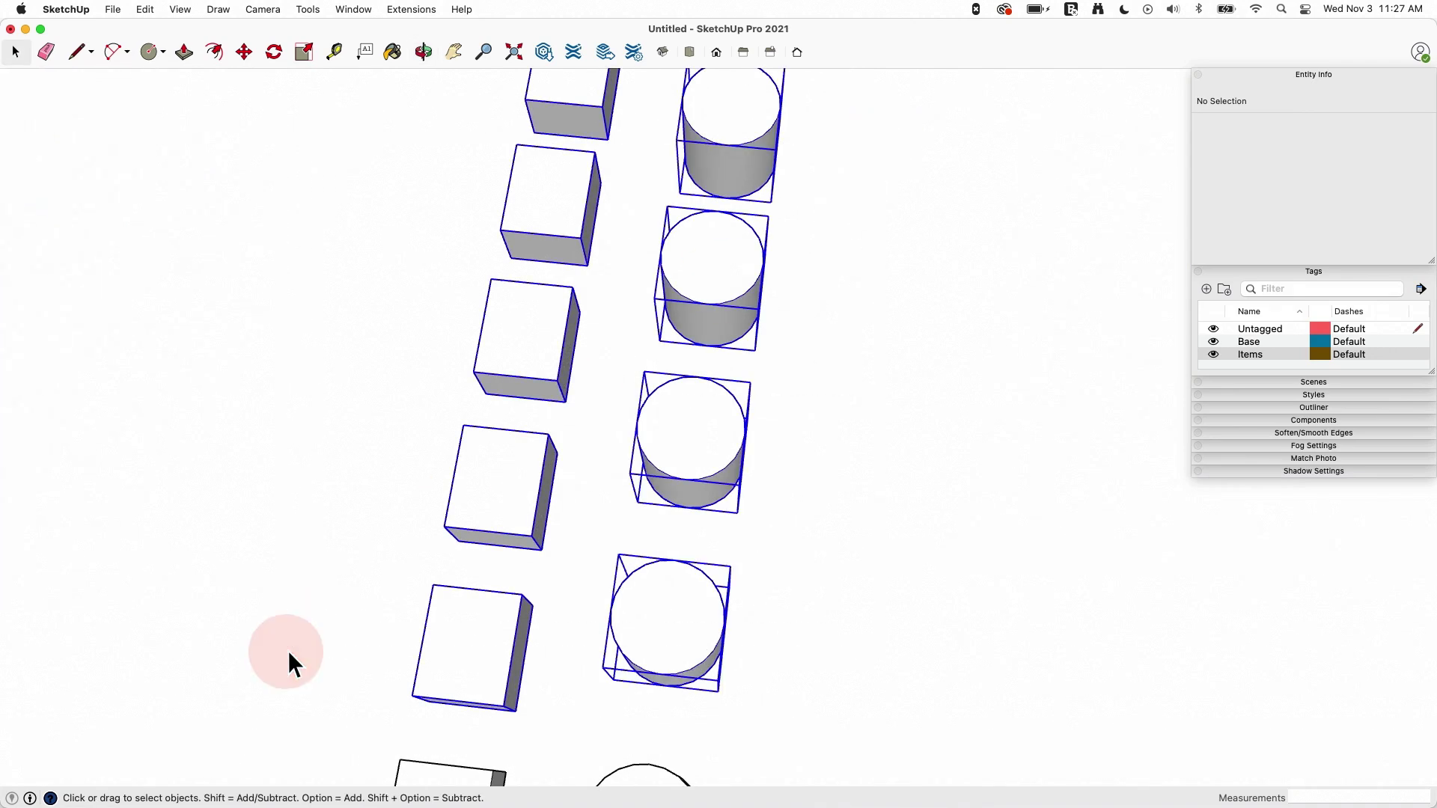
key(m)
click(1143, 615)
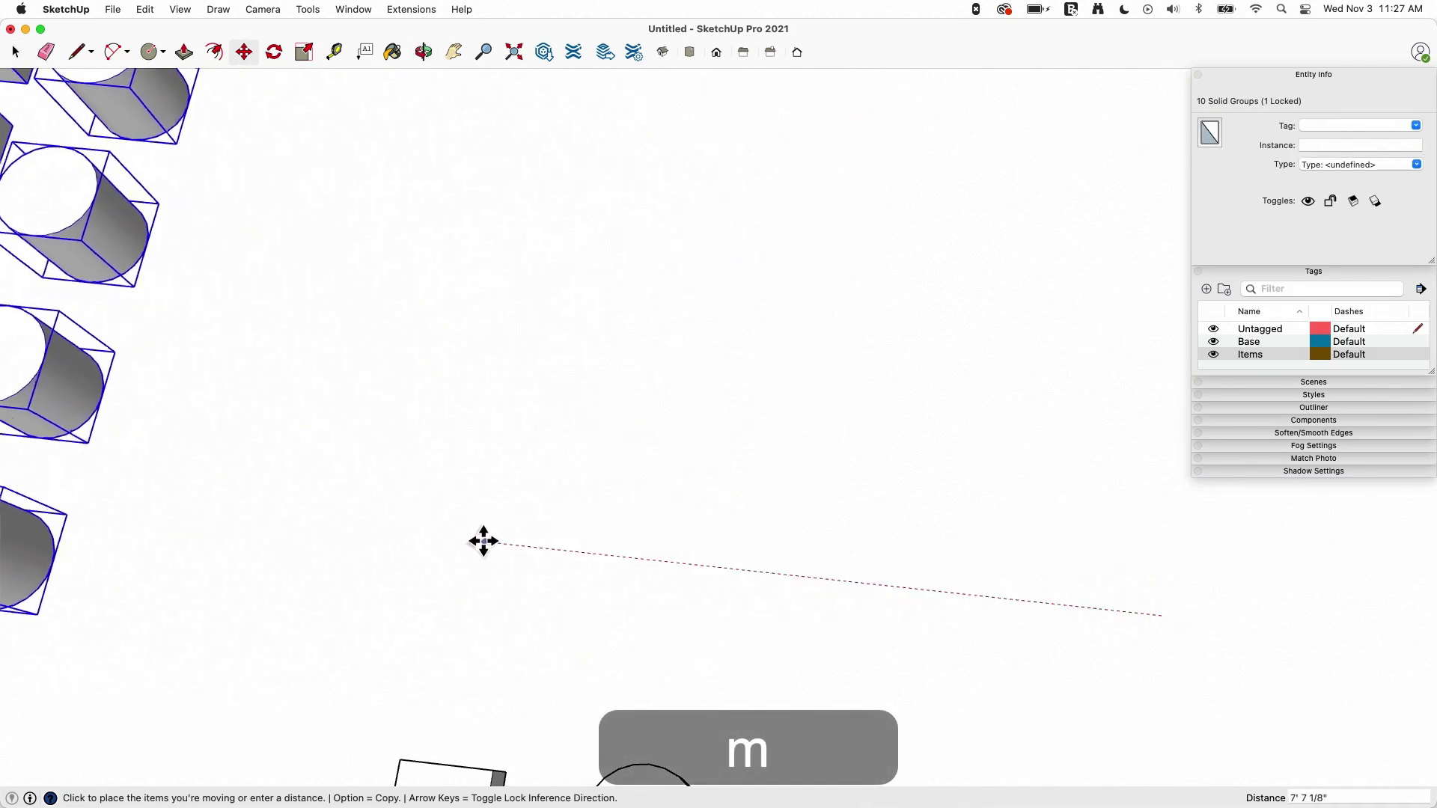
click(469, 539)
scroll(303, 586, down, 5)
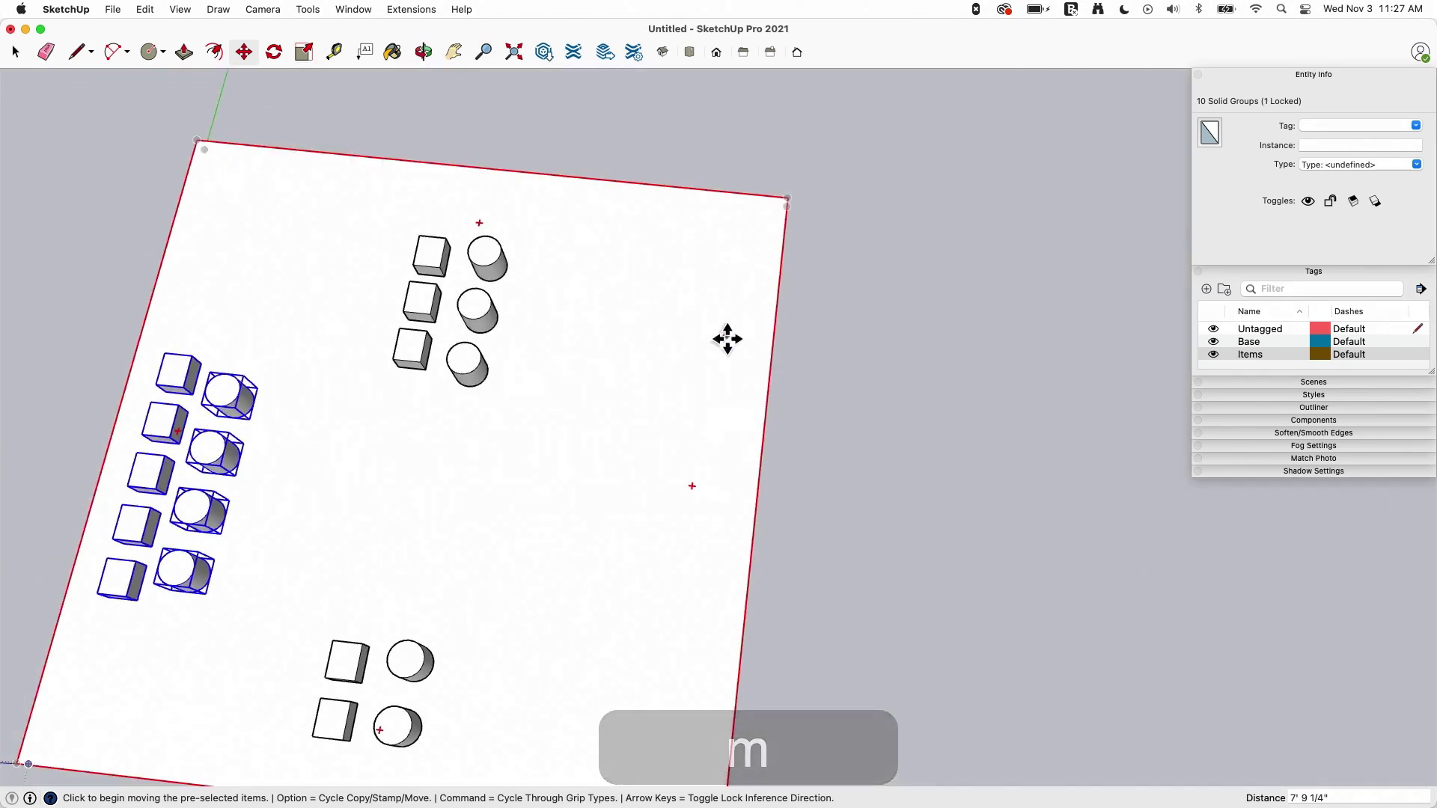
middle_drag(725, 334, 696, 504)
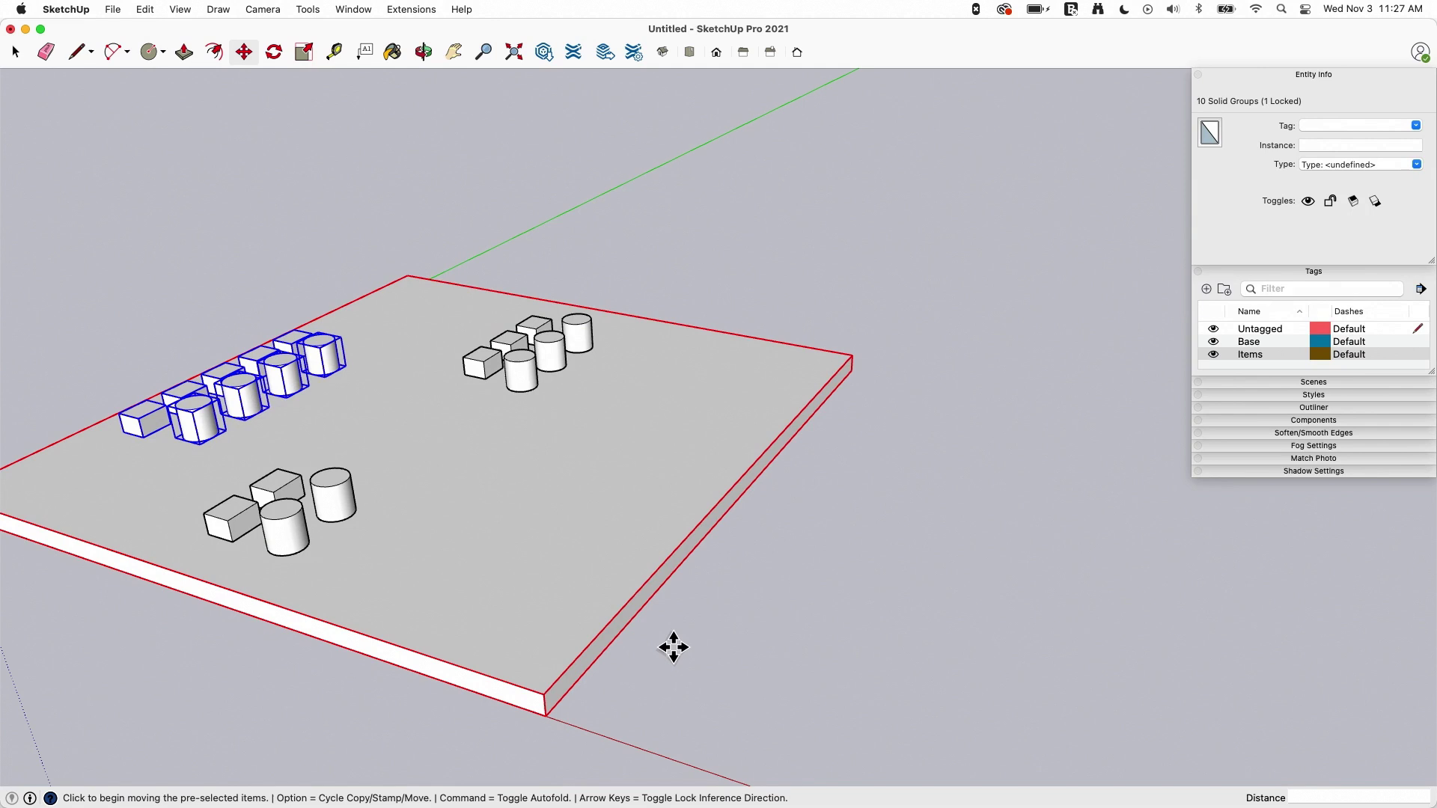
Undo the move of the groups and unlock the base slab.
key(super+z)
mouse_move(668, 652)
middle_down()
mouse_move(551, 683)
mouse_move(608, 608)
middle_up()
key(e)
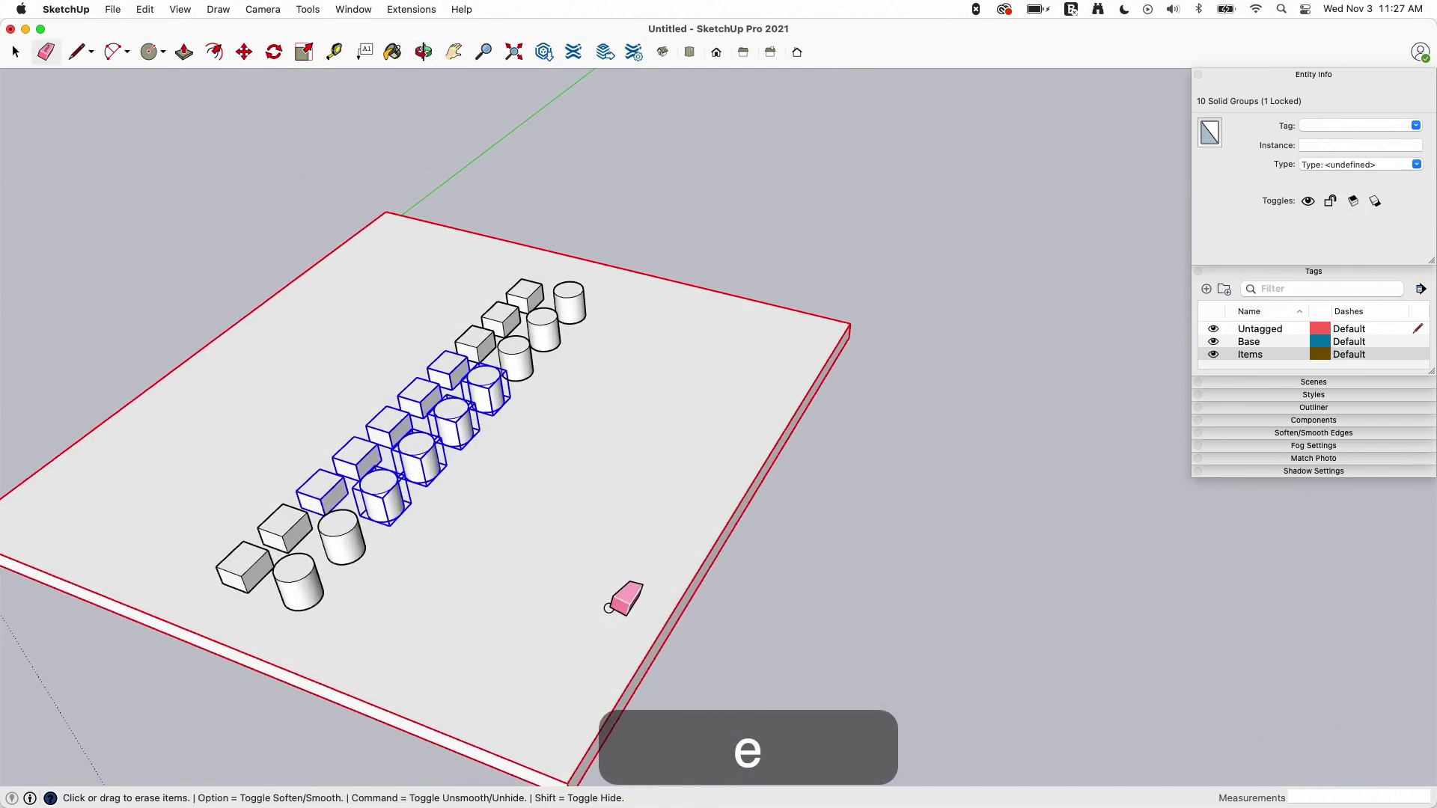
super+right_click(618, 494)
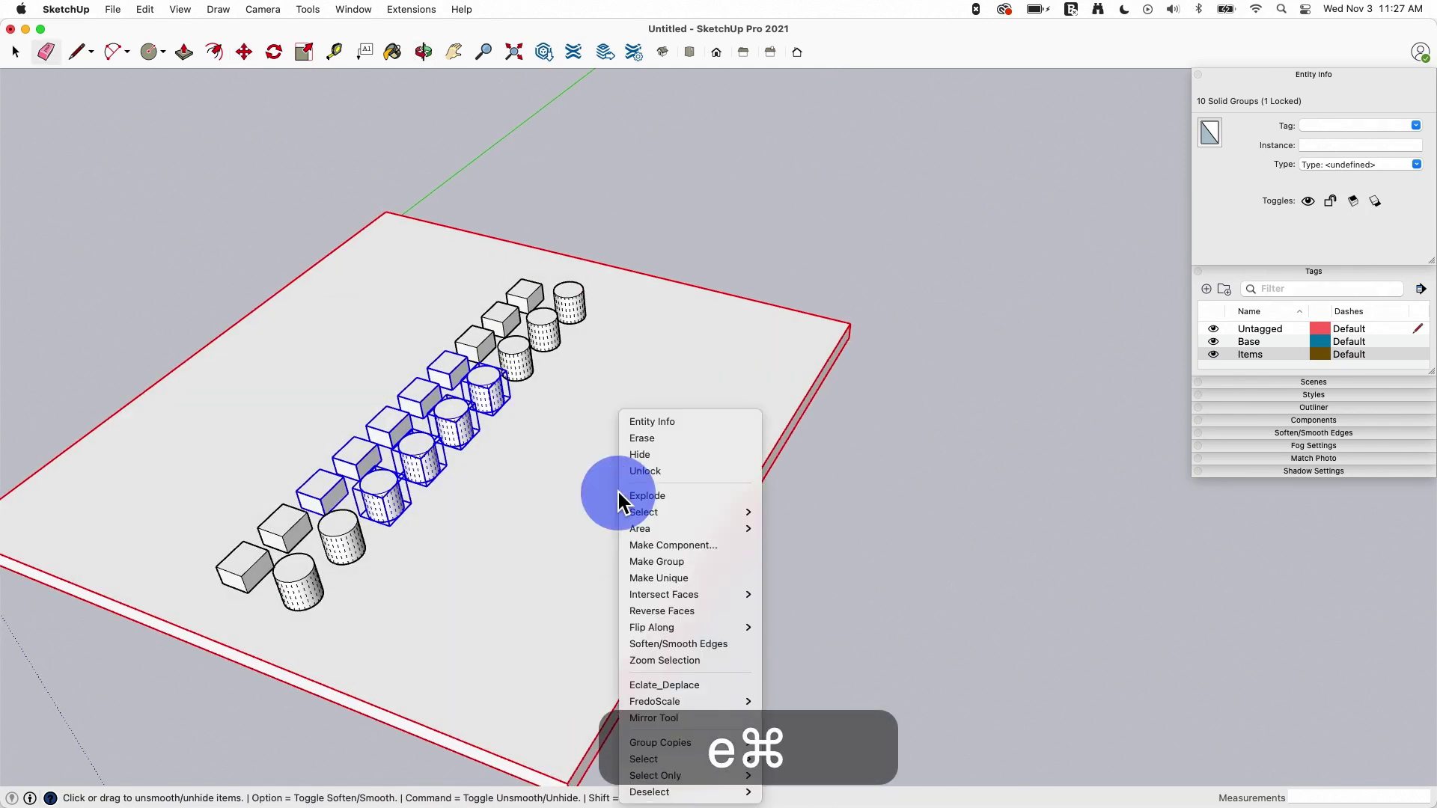
click(653, 469)
Turn off Hidden Geometry in the View menu.
middle_drag(924, 475, 844, 558)
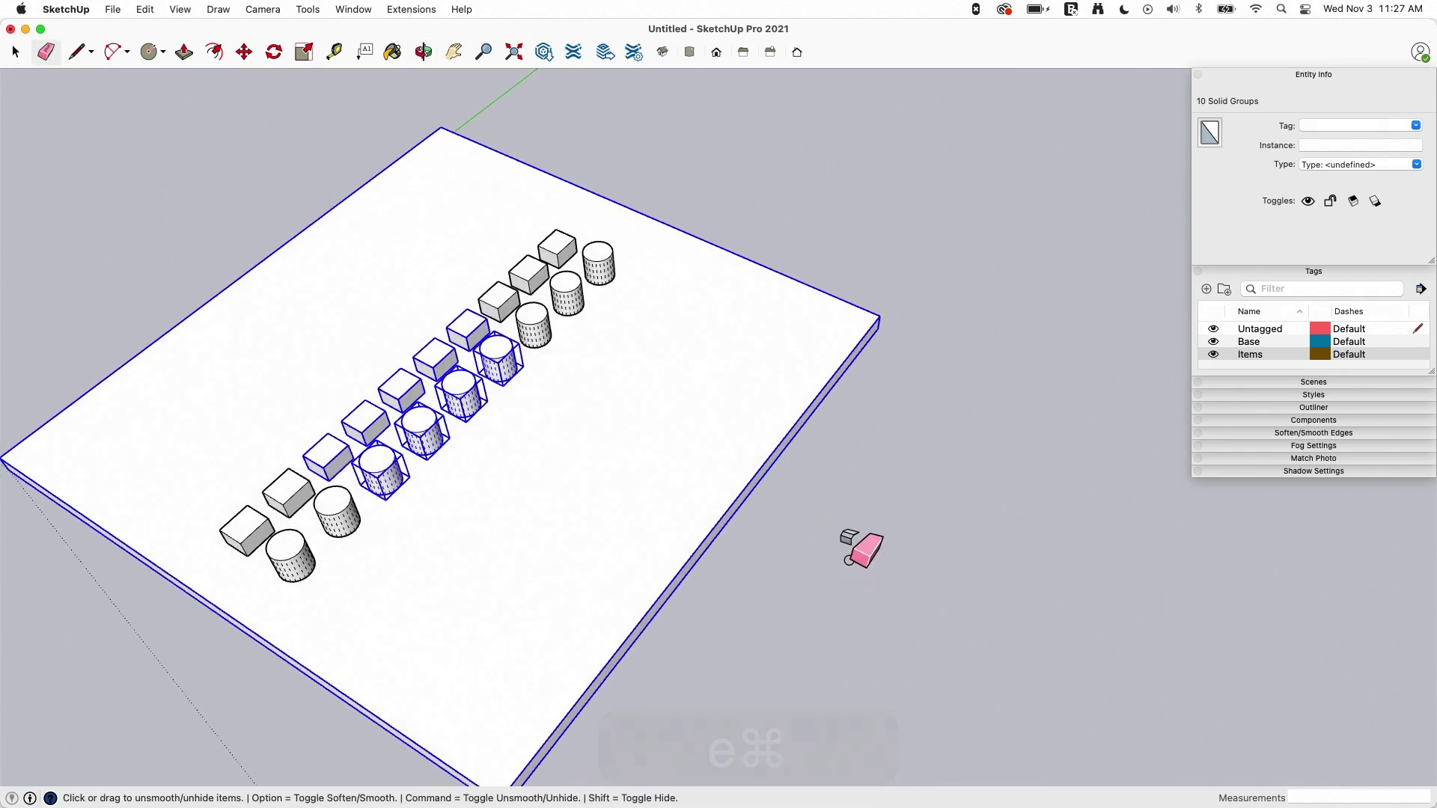
click(180, 9)
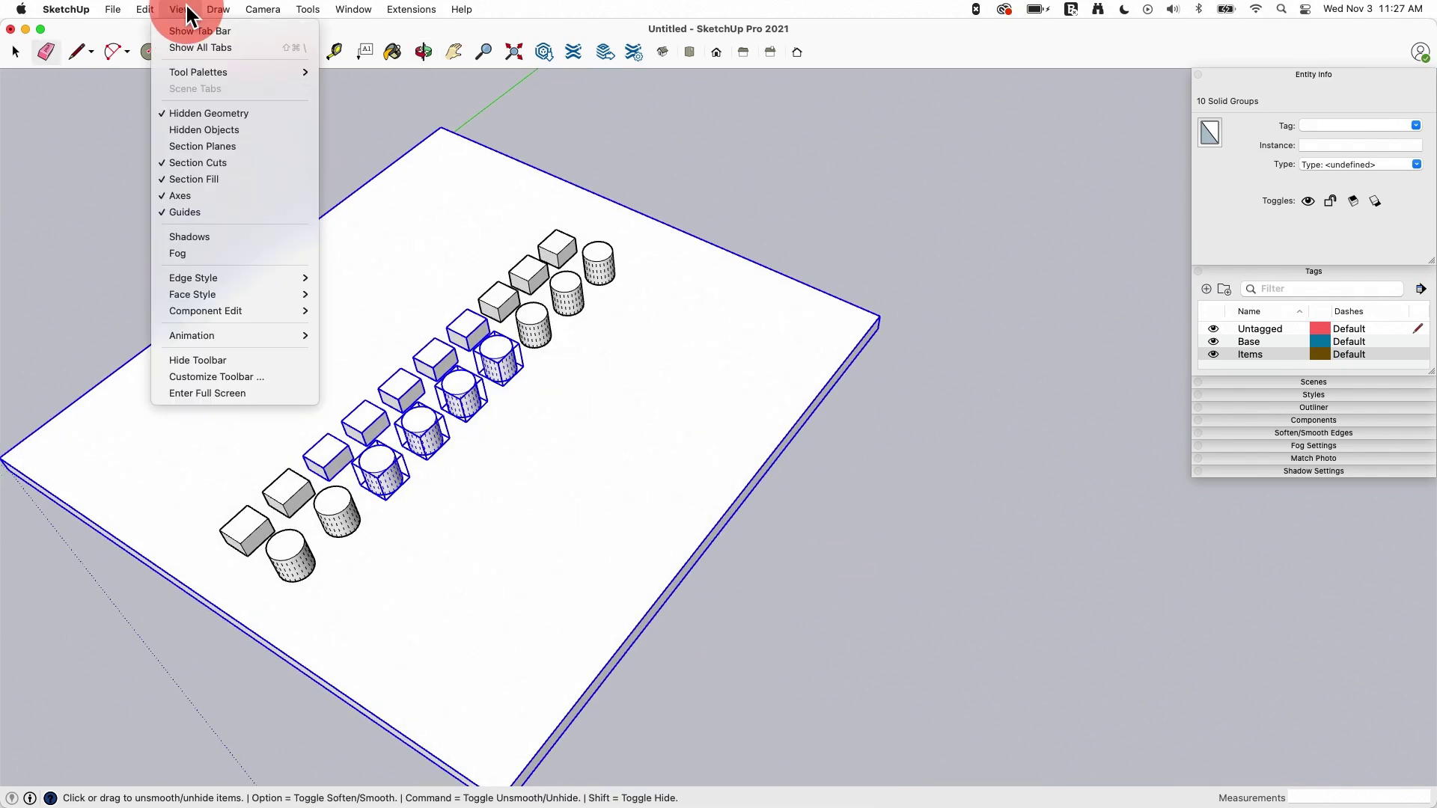
click(181, 112)
middle_drag(429, 154, 854, 151)
key(space)
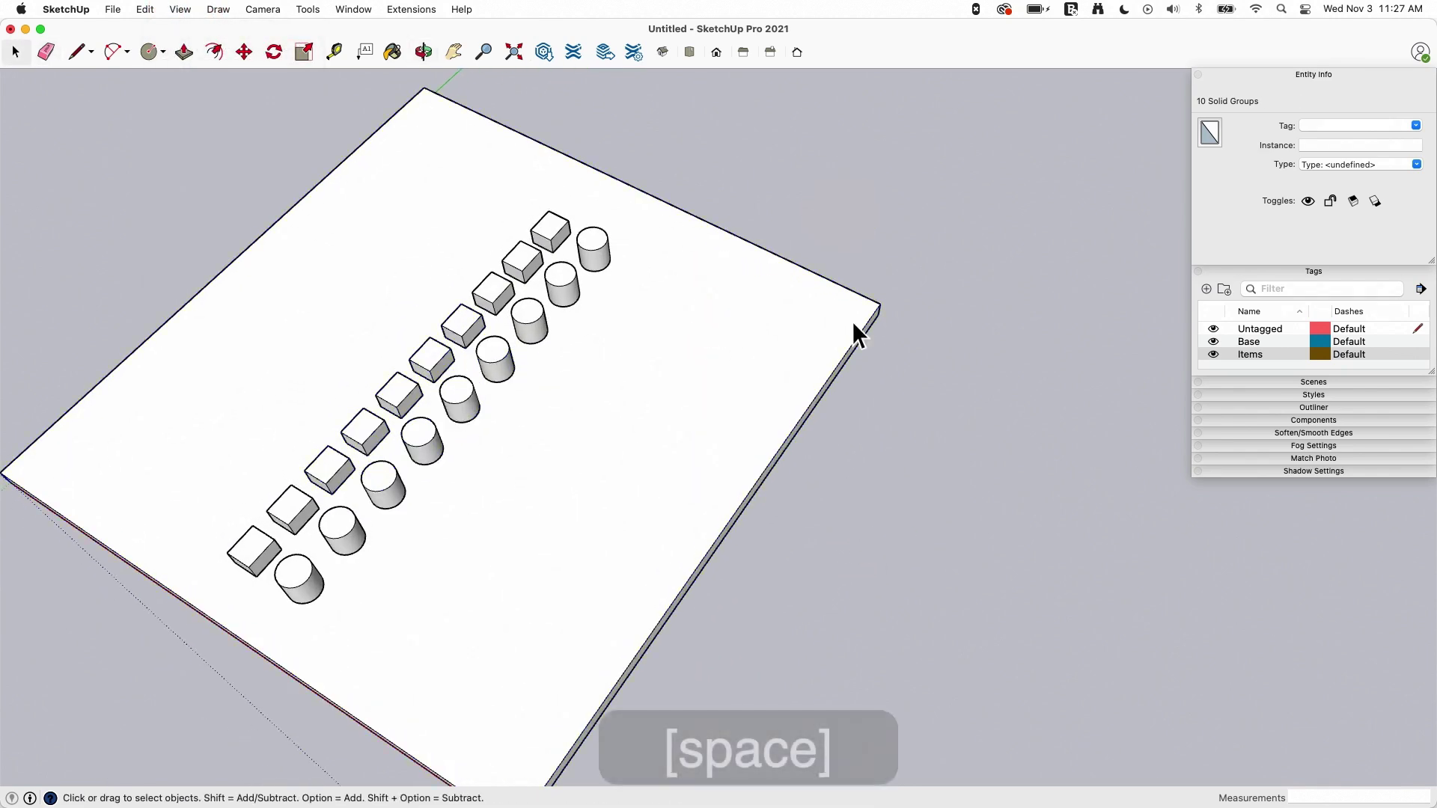
click(852, 322)
Test-erase cylinders along the row, then undo to restore the slab and cylinders.
scroll(568, 325, up, 3)
mouse_move(581, 338)
middle_down()
mouse_move(599, 440)
mouse_move(761, 388)
mouse_move(683, 424)
middle_up()
key(e)
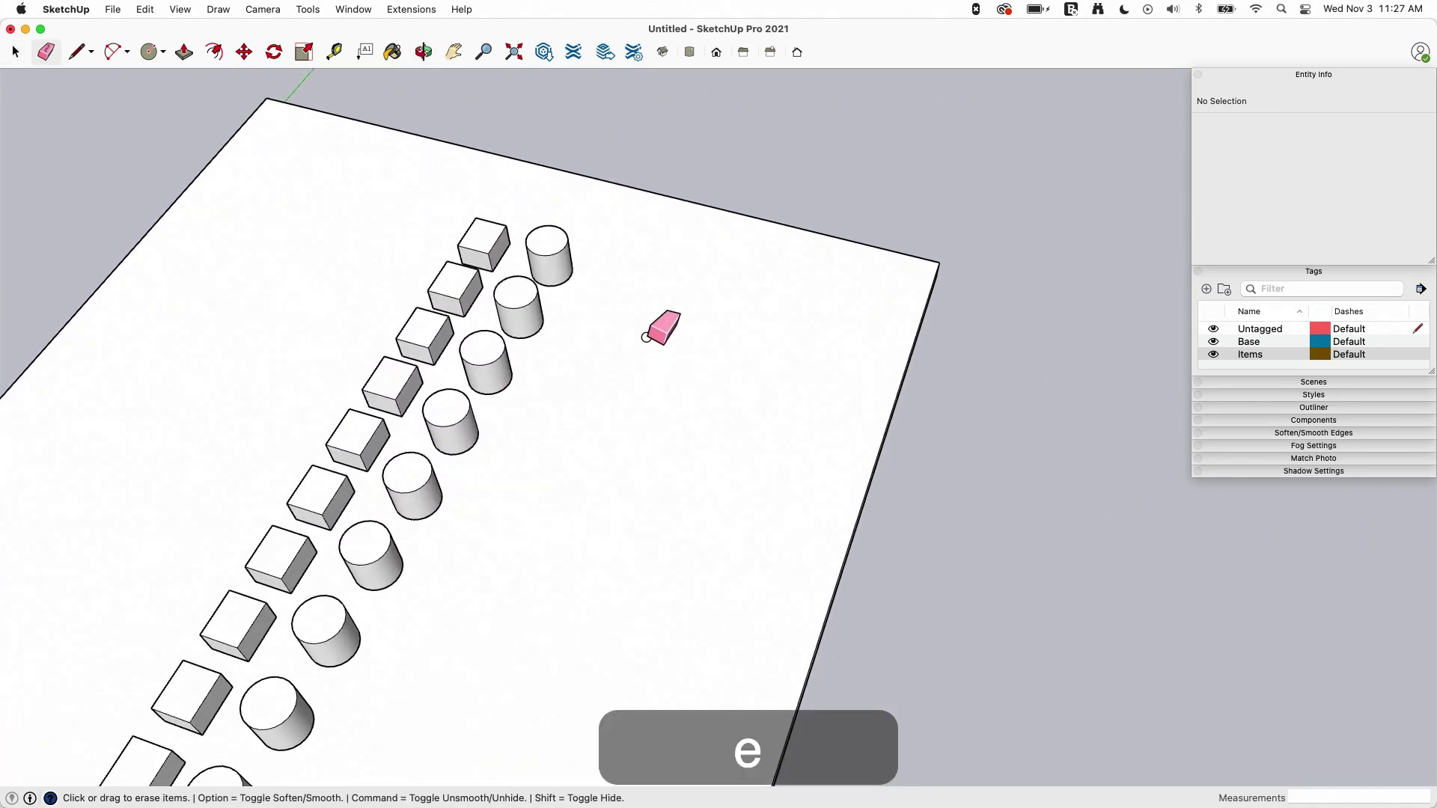
mouse_move(437, 416)
mouse_down()
mouse_move(458, 362)
mouse_move(585, 219)
mouse_move(918, 23)
mouse_move(886, 367)
mouse_move(902, 352)
mouse_up()
scroll(868, 236, down, 2)
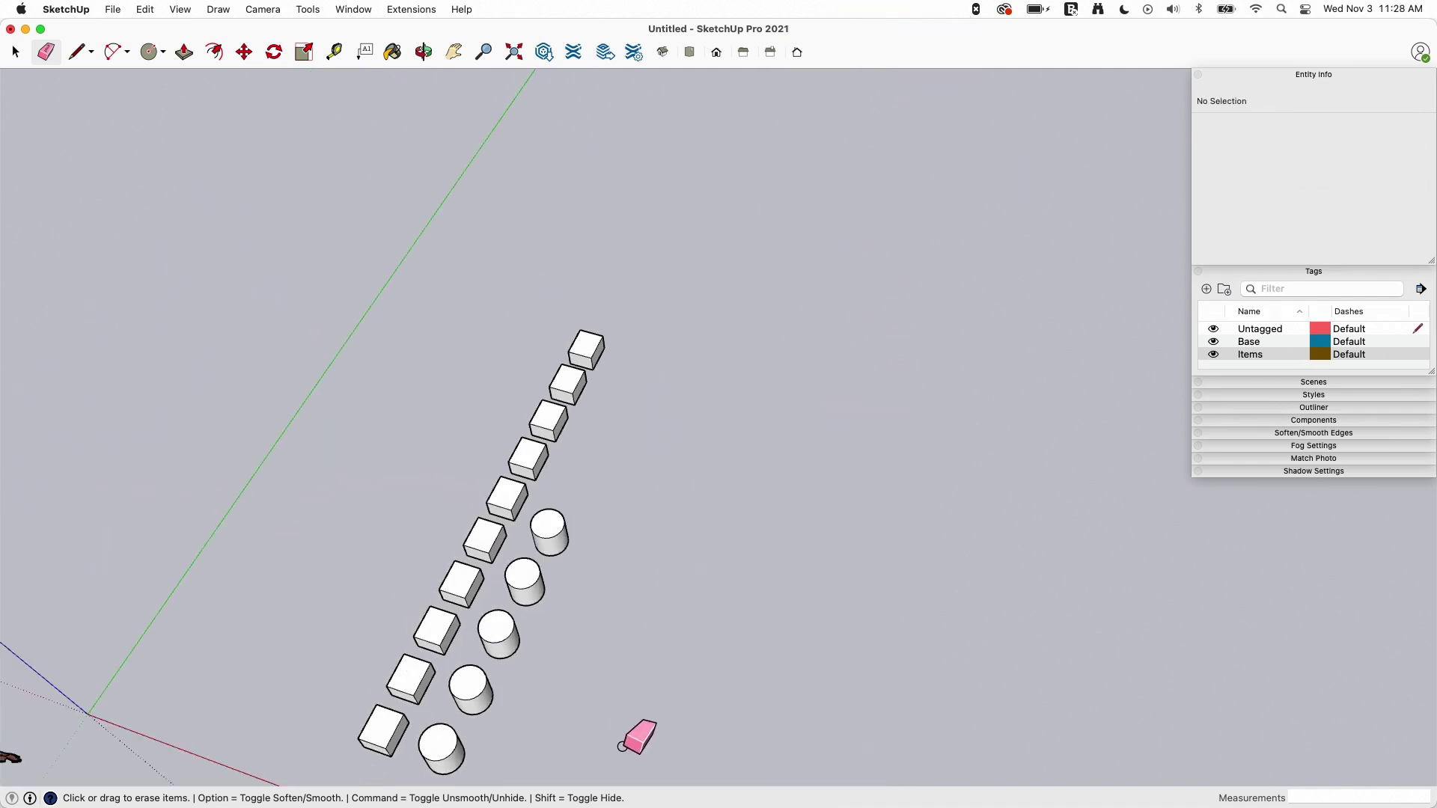
scroll(432, 281, up, 3)
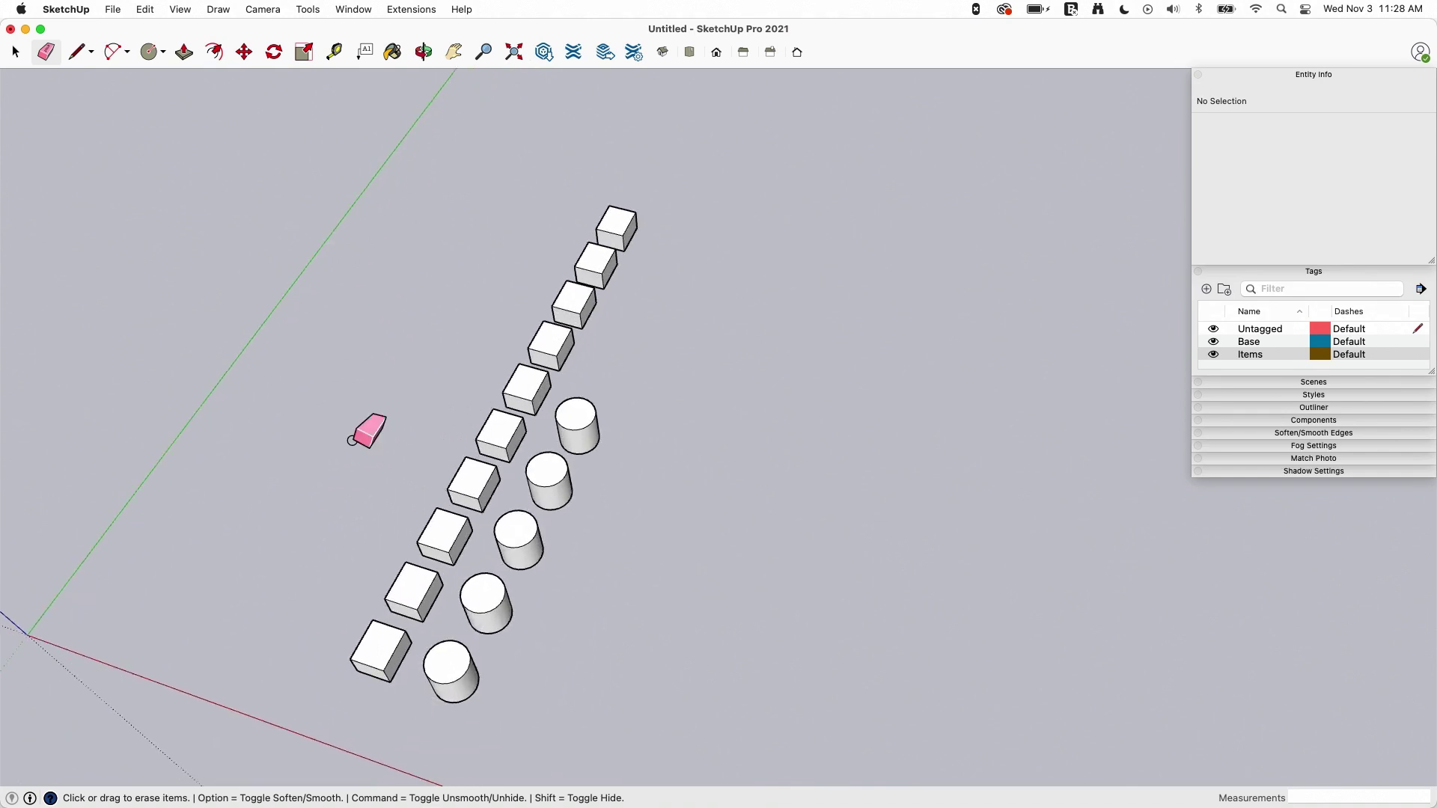
mouse_move(151, 18)
mouse_down()
mouse_move(154, 141)
mouse_move(155, 30)
mouse_up()
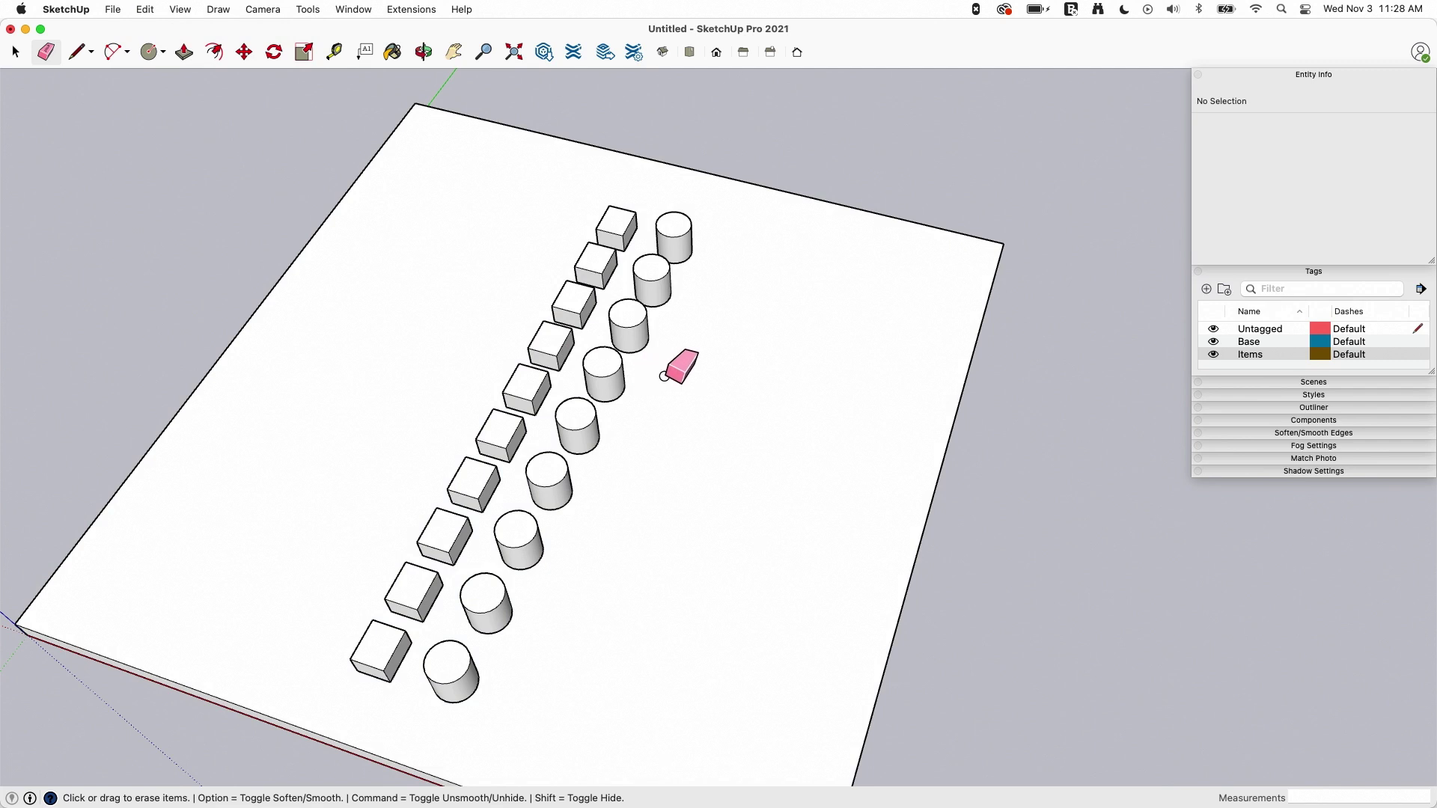
Select the base slab.
click(726, 309)
key(space)
click(745, 317)
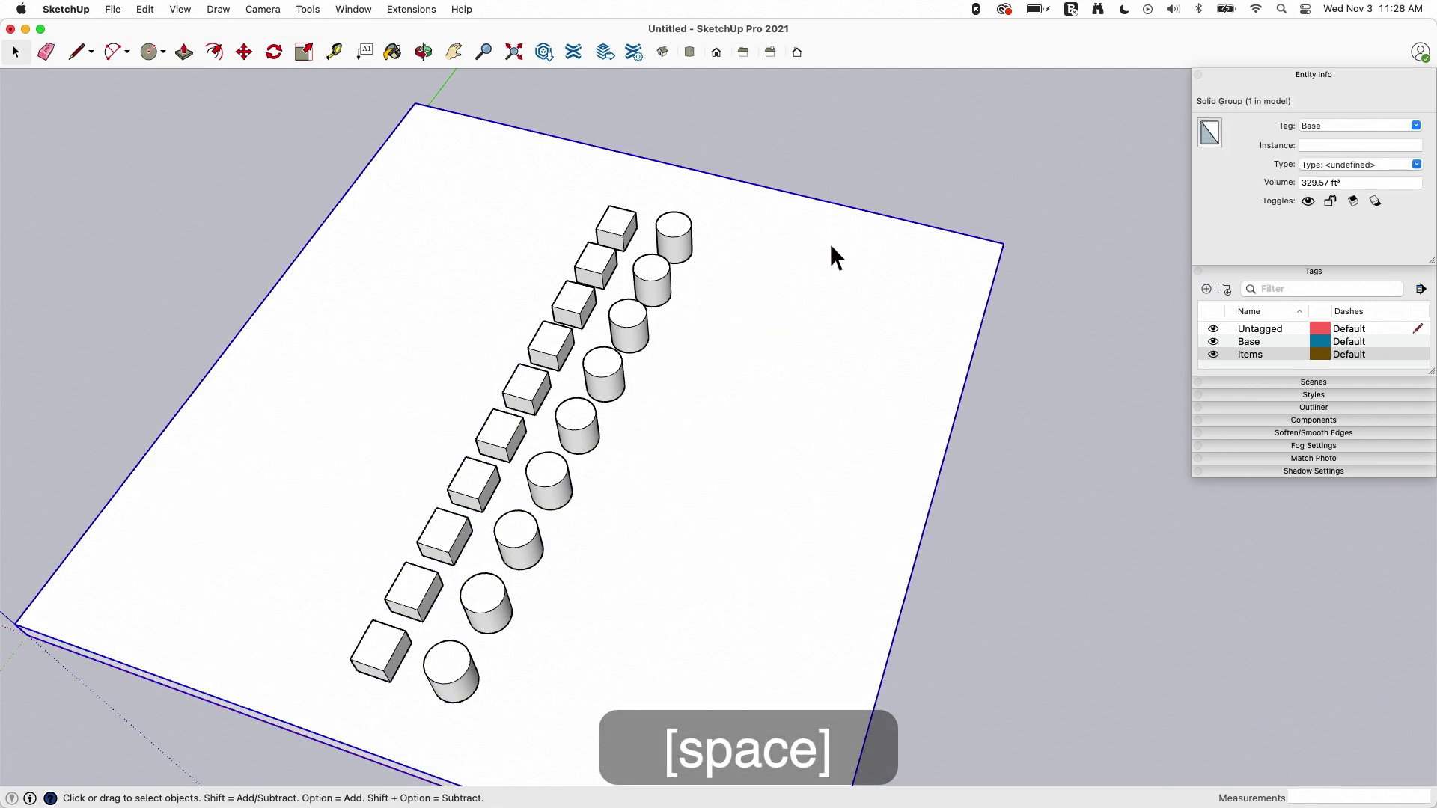
Lock the selected base slab from its context menu.
scroll(825, 241, down, 3)
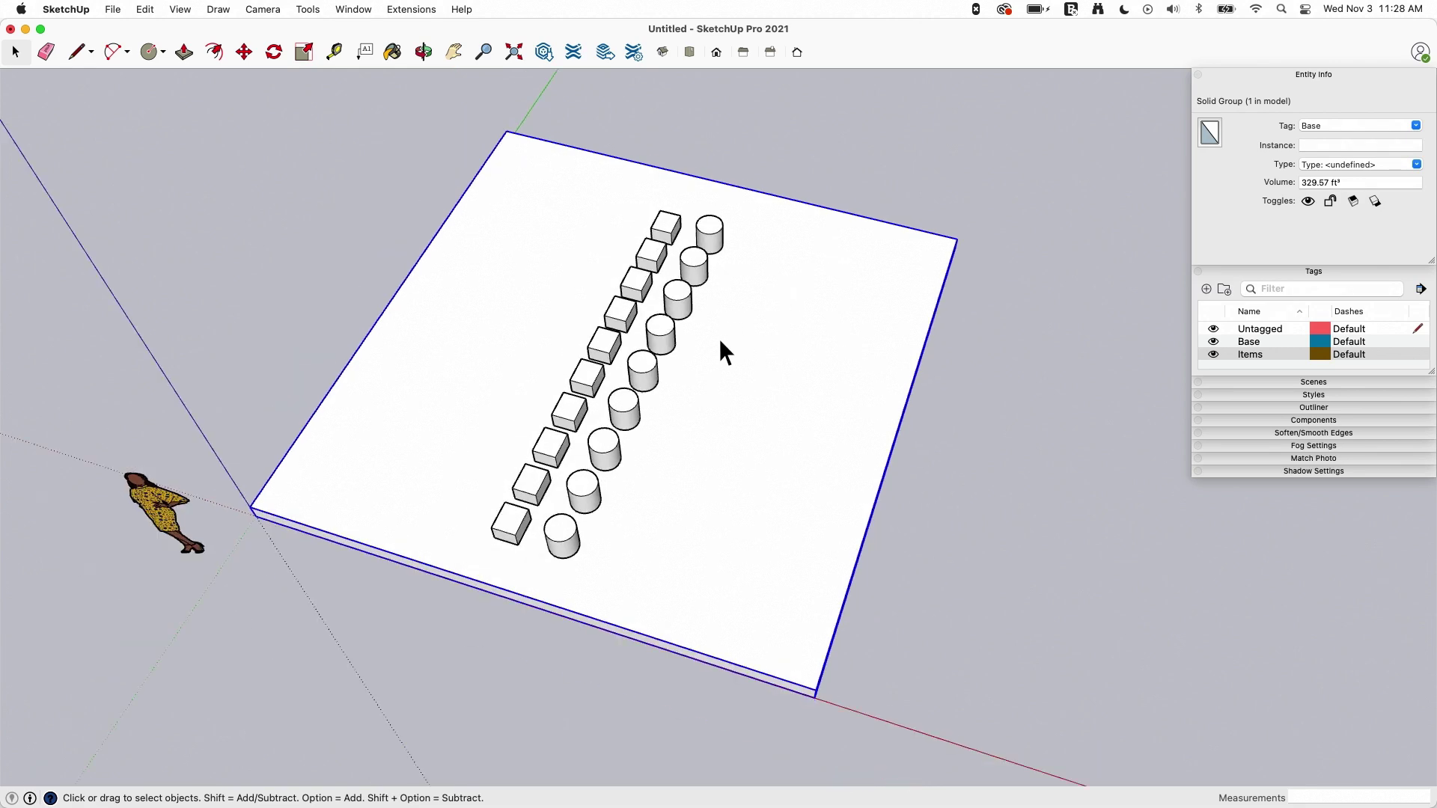
middle_drag(722, 347, 824, 330)
right_click(798, 307)
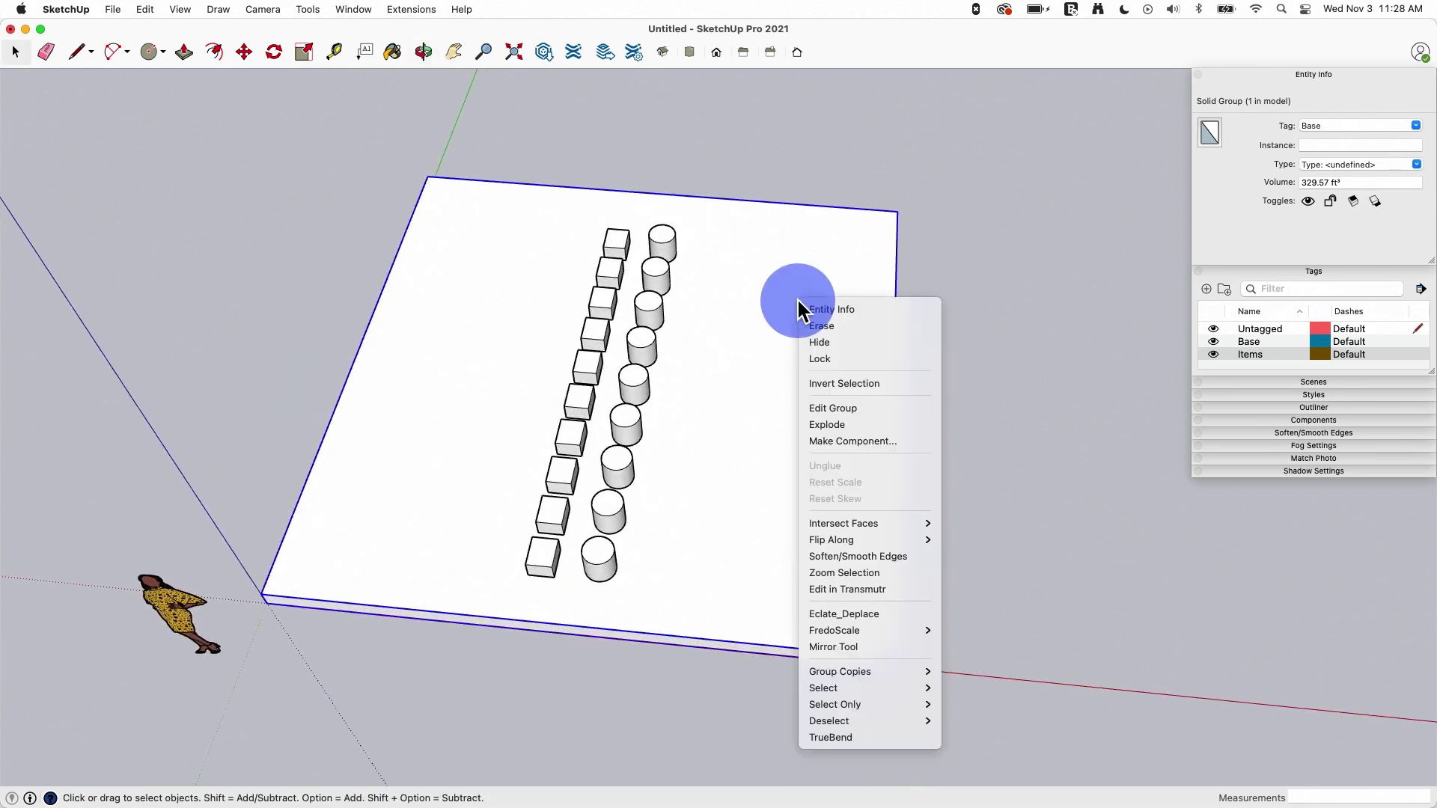
click(830, 358)
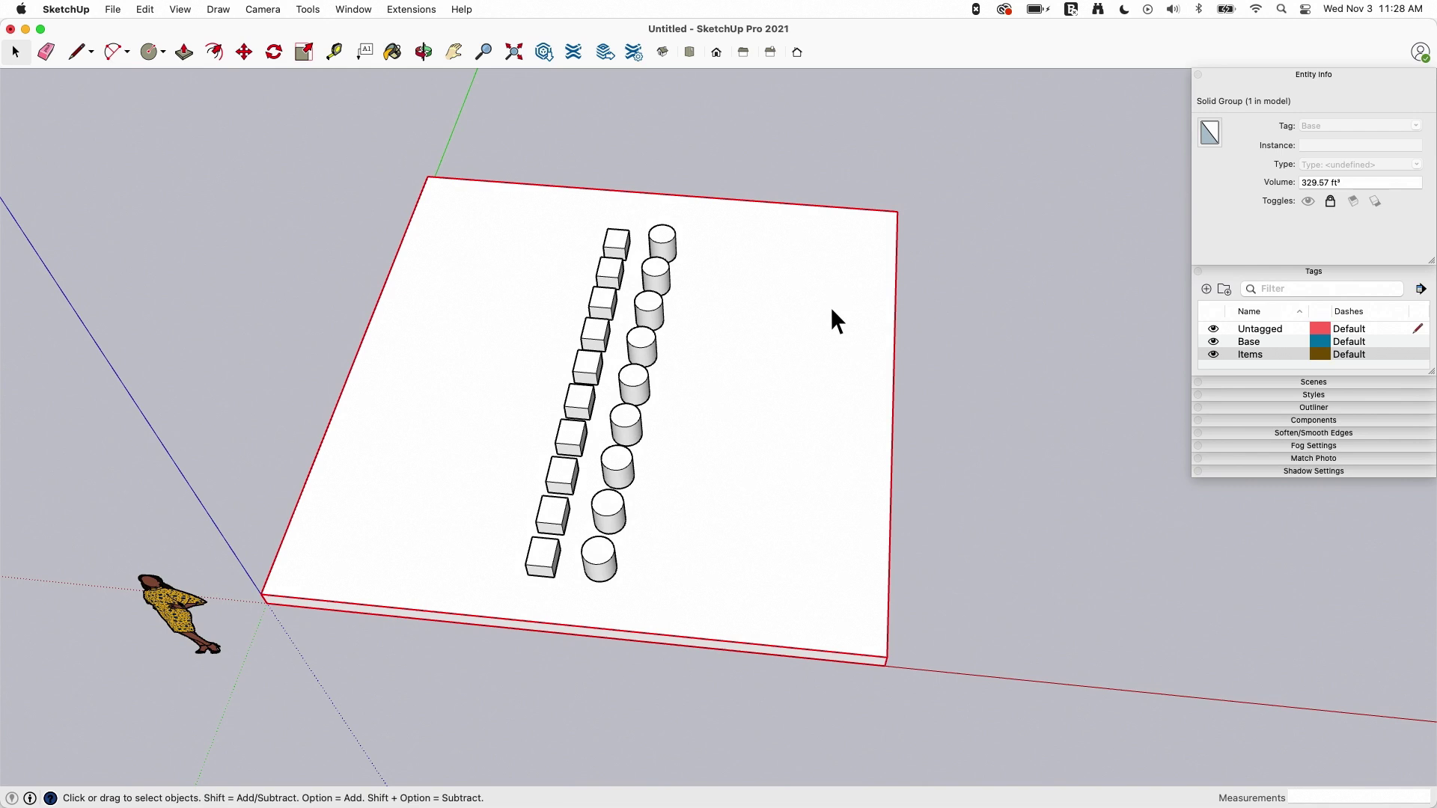
Box-select the column of nine cylinder groups and lock them.
middle_drag(830, 321, 860, 272)
middle_drag(641, 282, 749, 258)
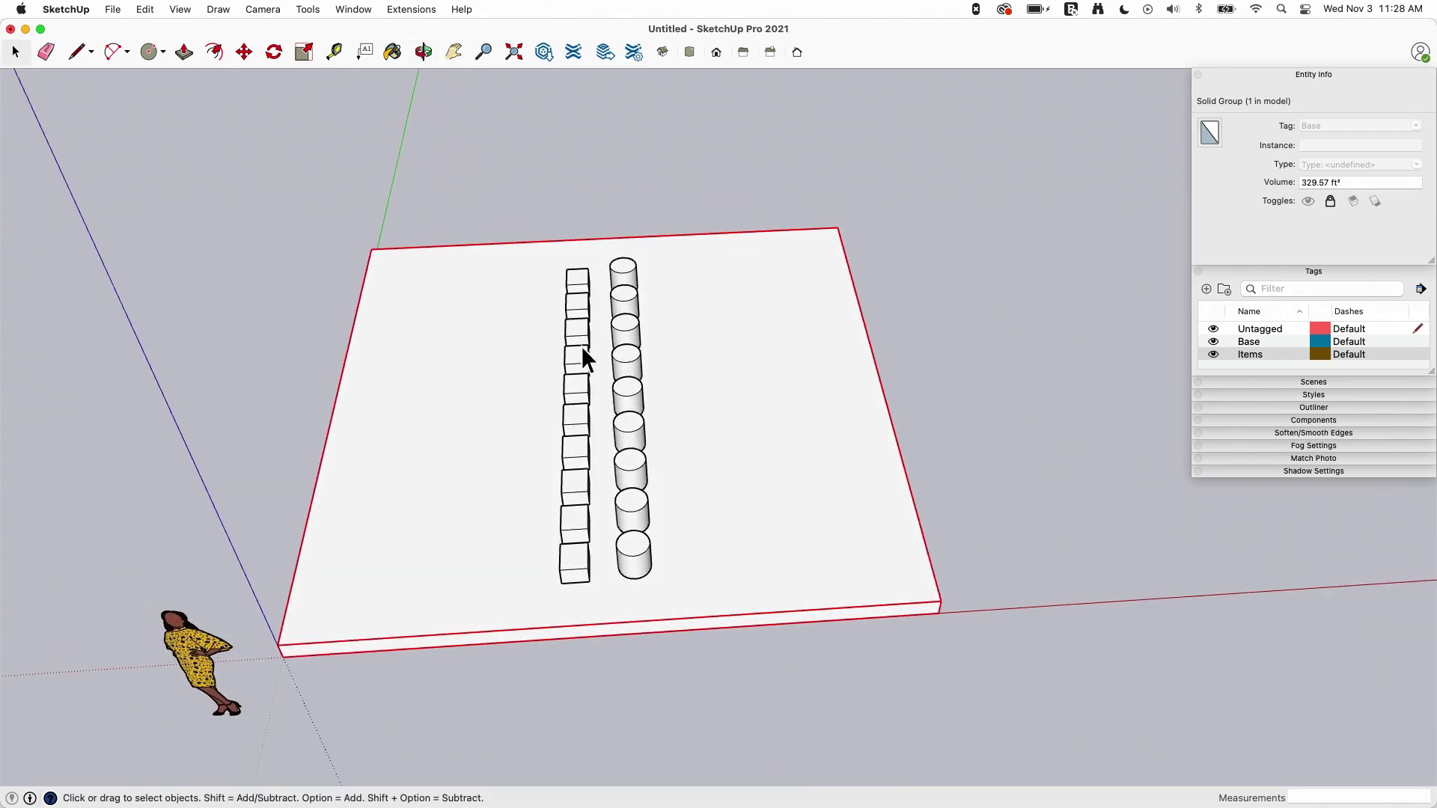
drag(633, 348, 742, 611)
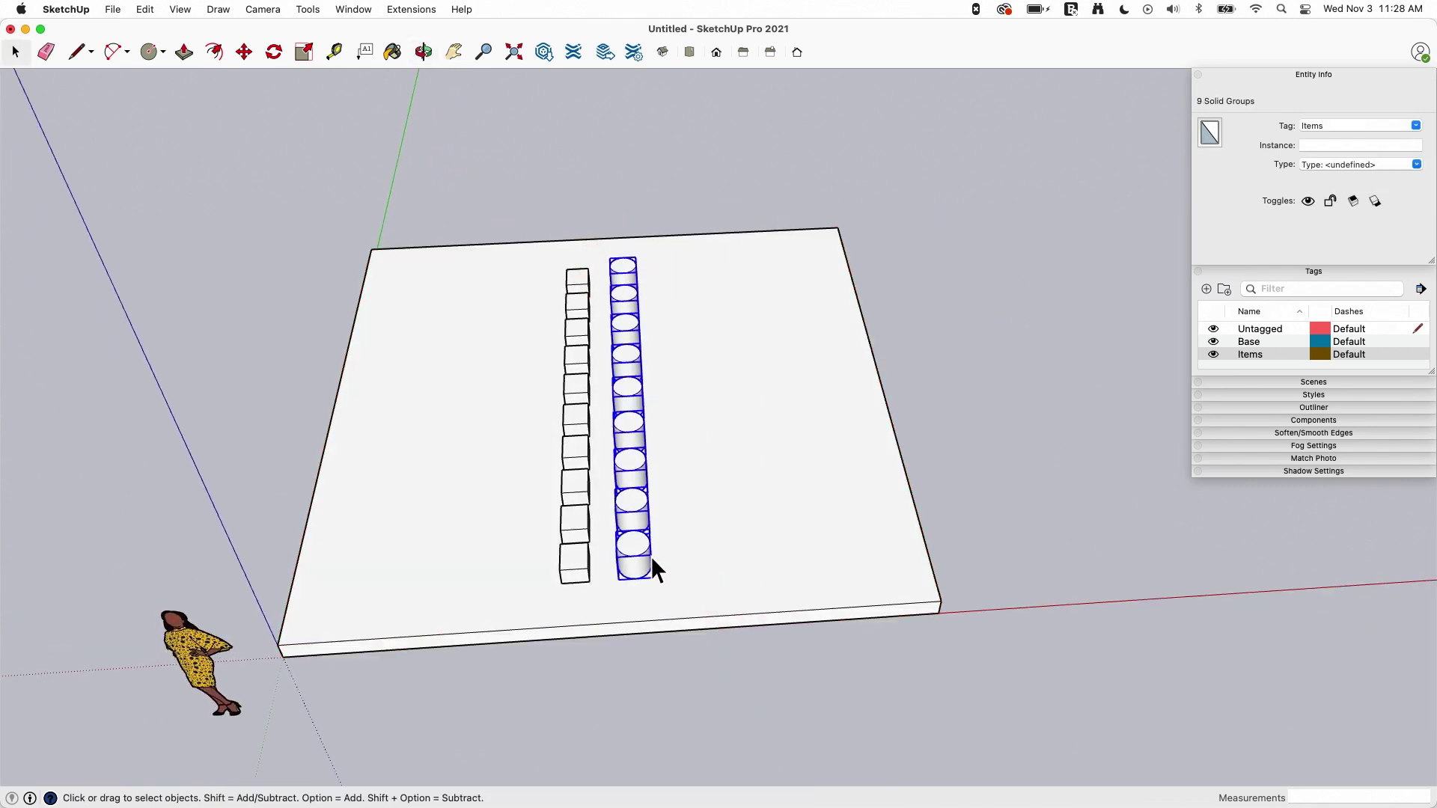
right_click(640, 547)
click(706, 453)
mouse_move(705, 452)
middle_down()
mouse_move(866, 532)
mouse_move(824, 554)
middle_up()
scroll(542, 651, up, 5)
key(e)
scroll(456, 512, up, 2)
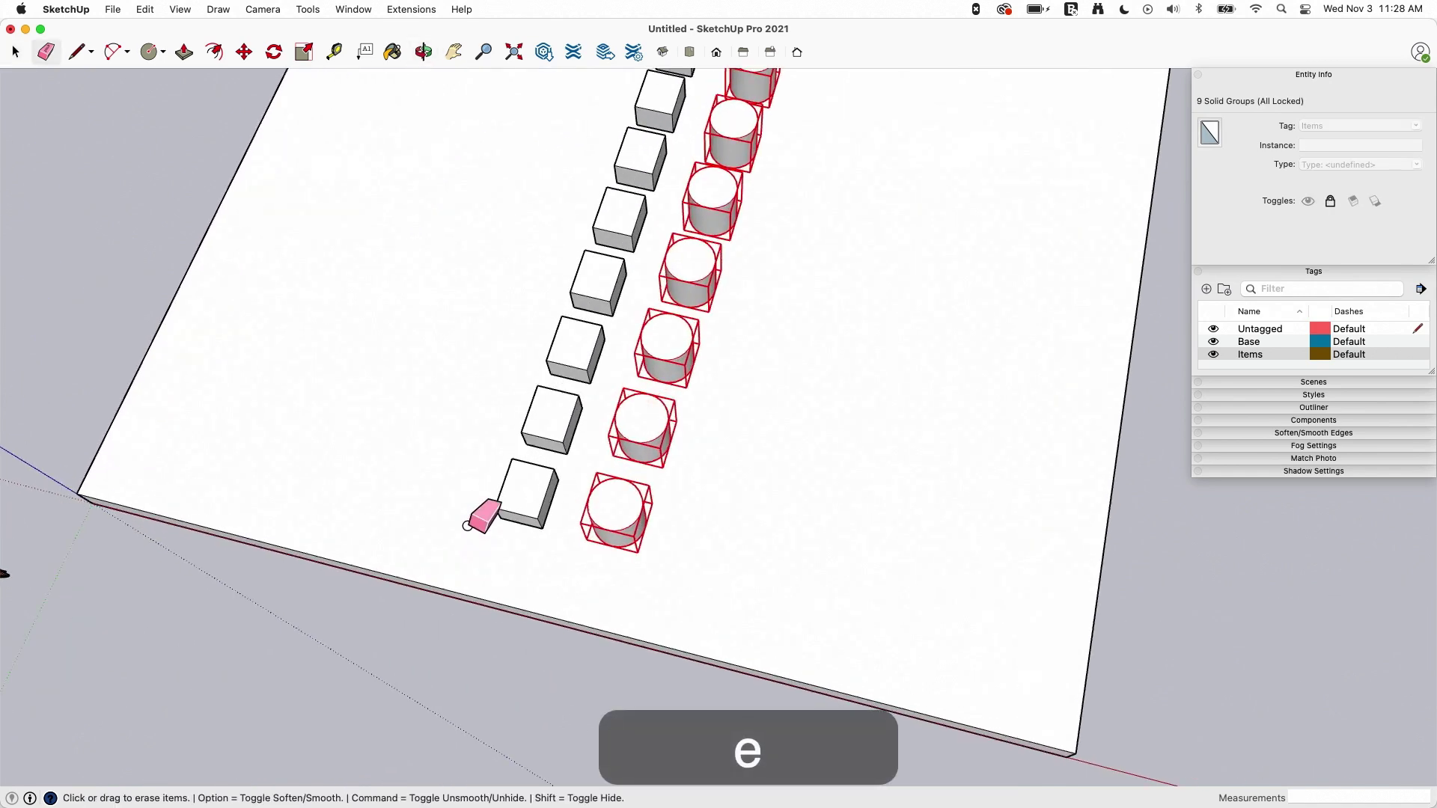
mouse_move(473, 515)
mouse_down()
mouse_move(668, 473)
mouse_move(518, 444)
mouse_move(607, 416)
mouse_move(587, 334)
mouse_move(553, 407)
mouse_move(598, 365)
mouse_move(617, 283)
mouse_move(653, 303)
mouse_move(608, 203)
mouse_move(694, 148)
mouse_move(596, 111)
mouse_move(884, 139)
mouse_up()
scroll(761, 416, down, 3)
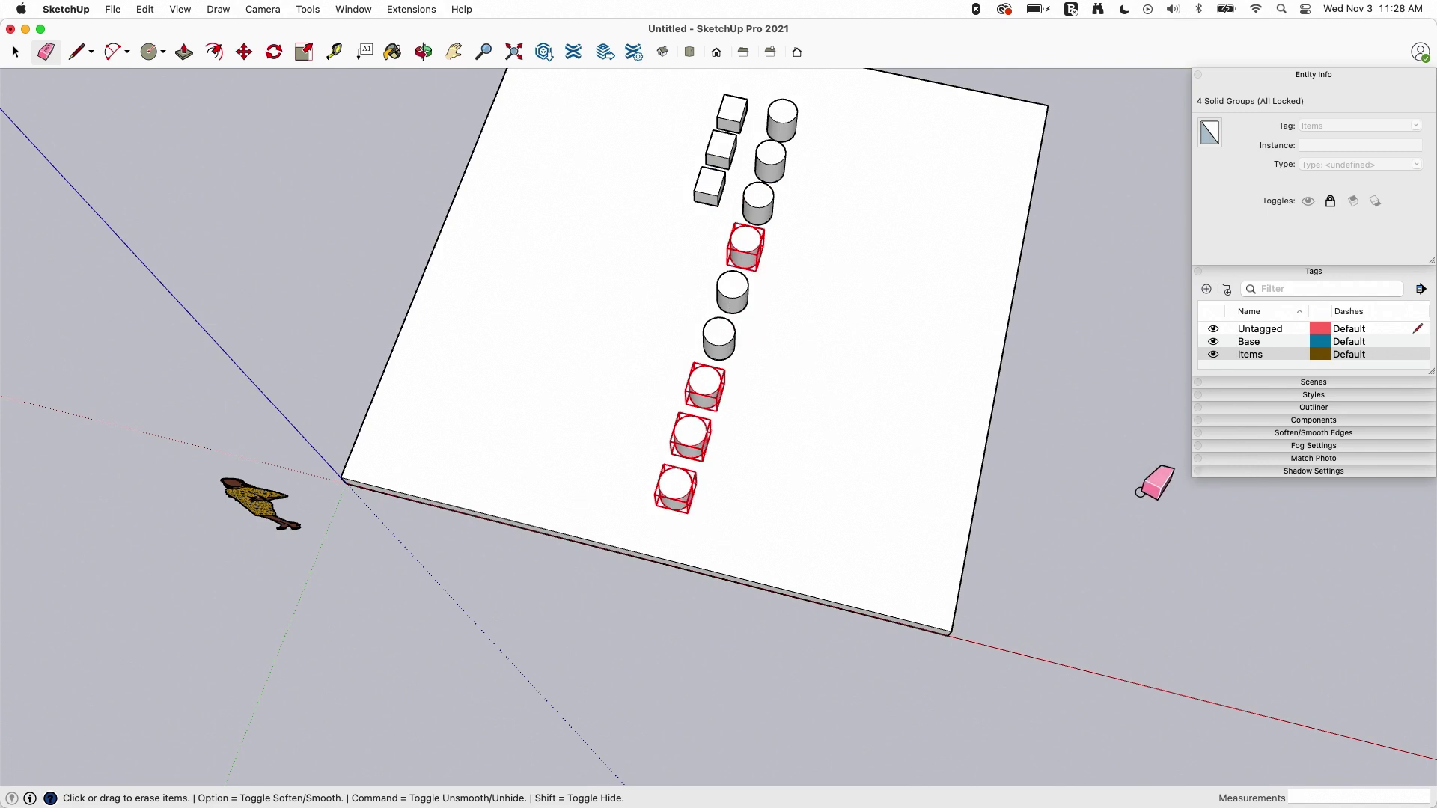
middle_drag(1140, 492, 1004, 324)
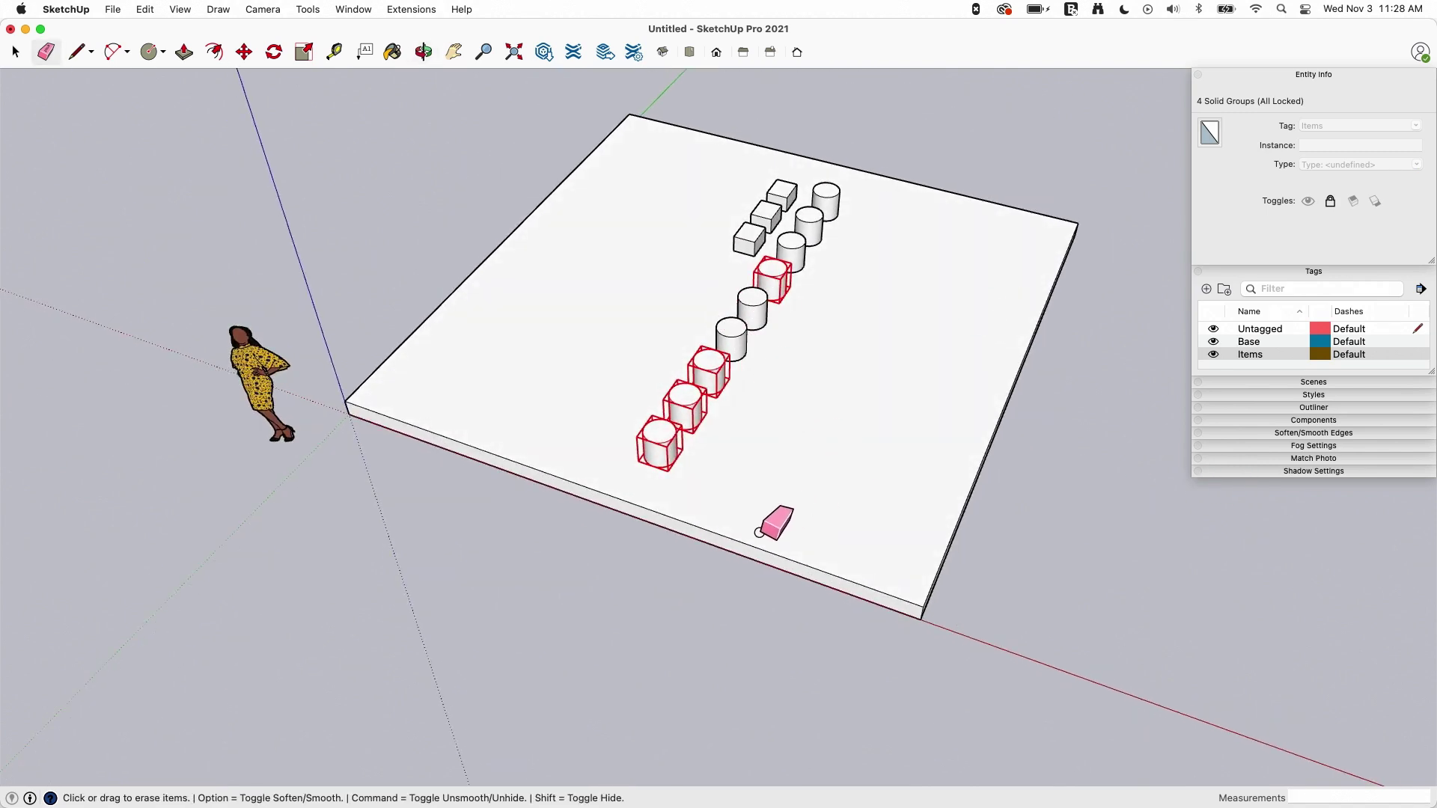
key(super+z)
key(space)
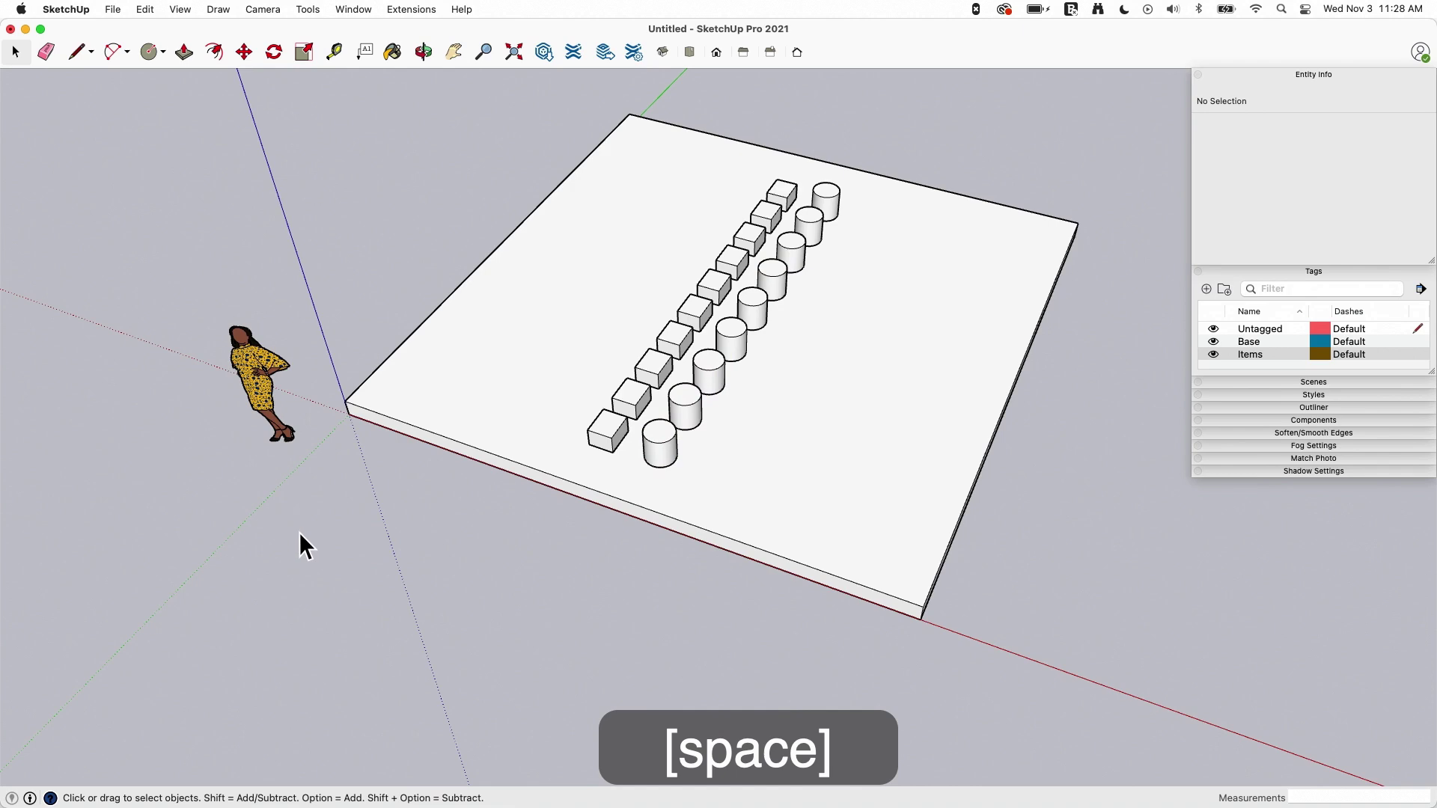
Zoom out and orbit until the 120 by 100 office floor plan beside the slab fills the view.
scroll(187, 524, down, 3)
scroll(123, 236, down, 10)
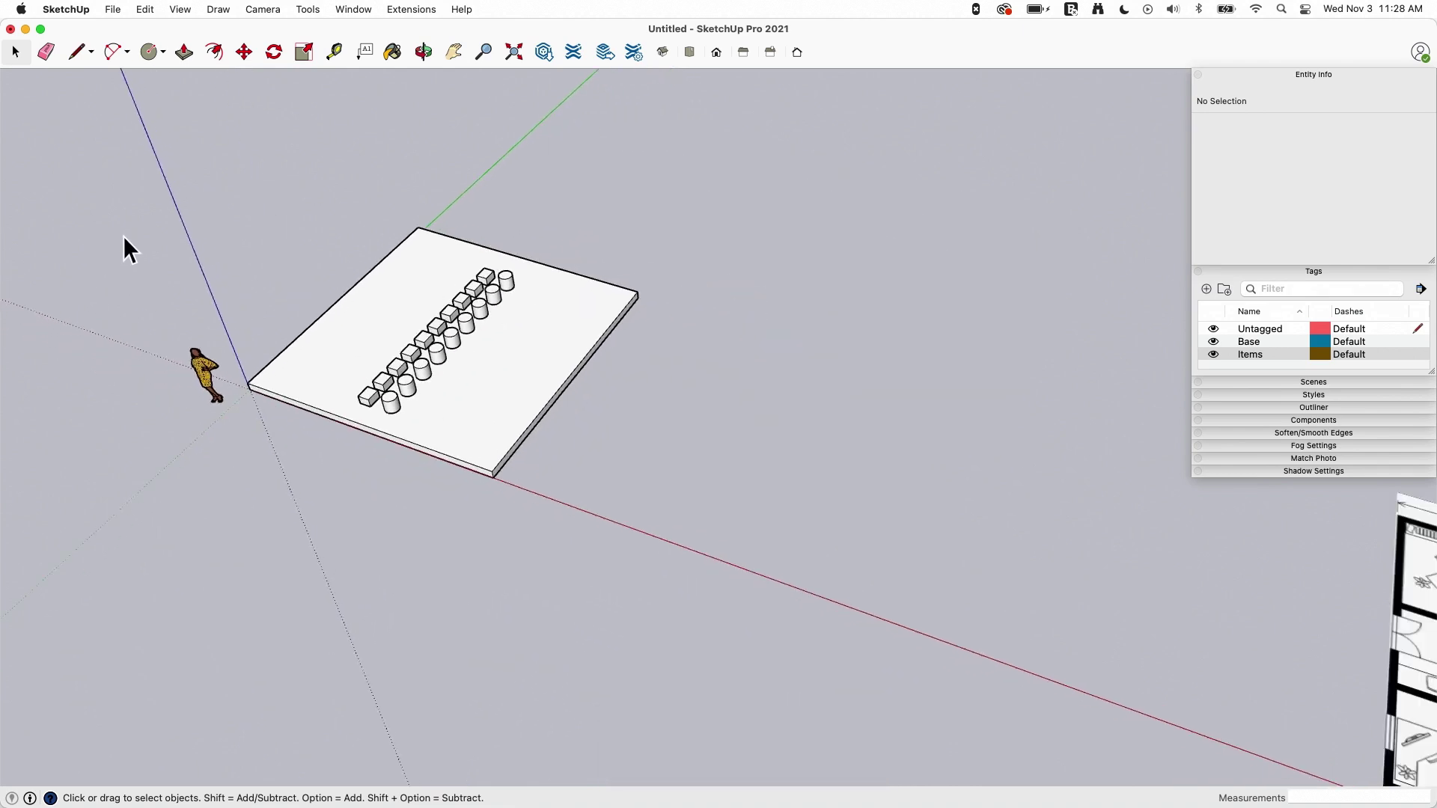
middle_drag(748, 539, 818, 561)
scroll(928, 554, up, 8)
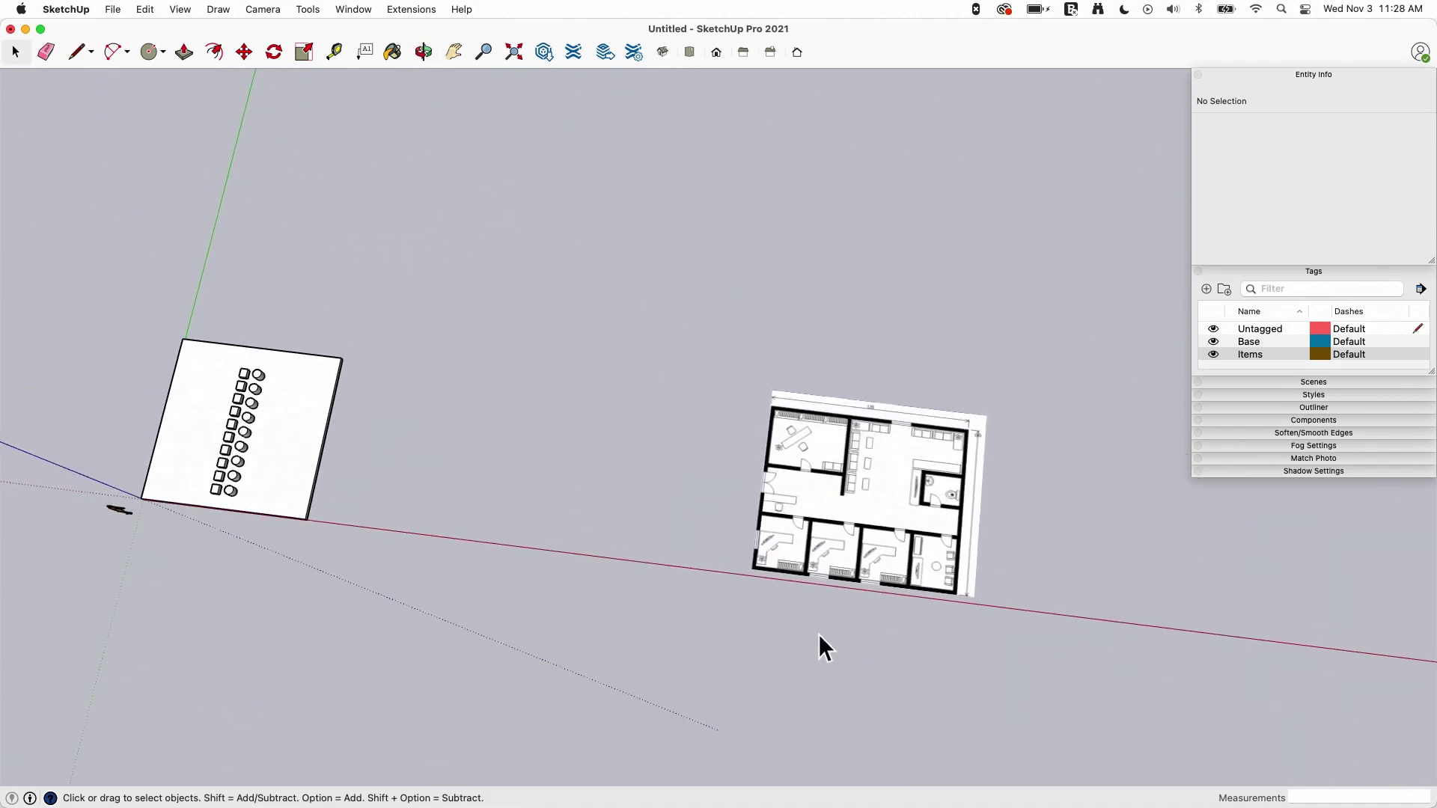
scroll(799, 472, up, 5)
middle_drag(799, 472, 834, 513)
scroll(1027, 708, up, 3)
scroll(1048, 697, down, 5)
middle_drag(1112, 672, 761, 506)
scroll(688, 478, up, 5)
scroll(691, 482, down, 2)
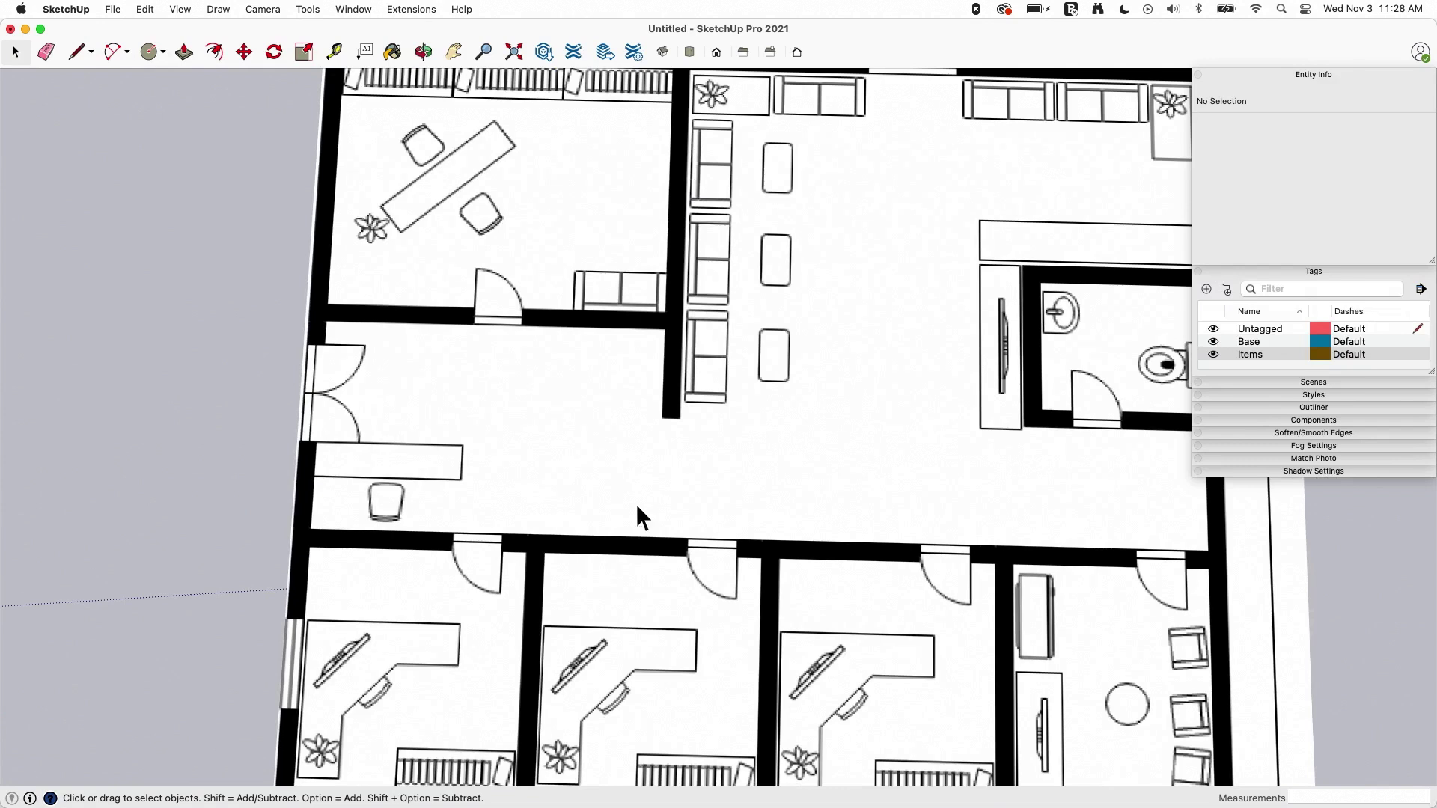
Trace rectangles along the vertical wall beside the lobby seating, redrawing misplaced ones.
key(r)
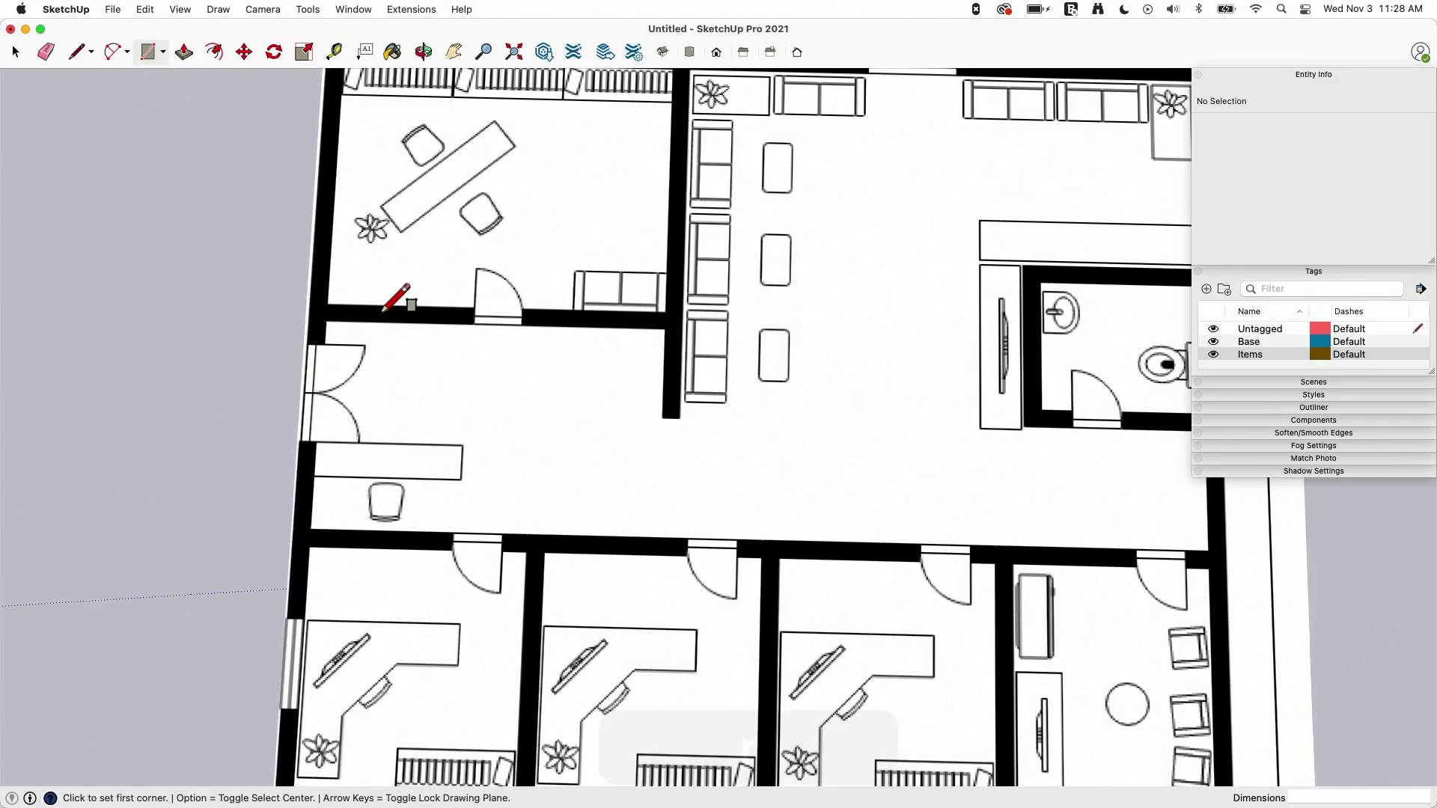
click(326, 305)
click(665, 328)
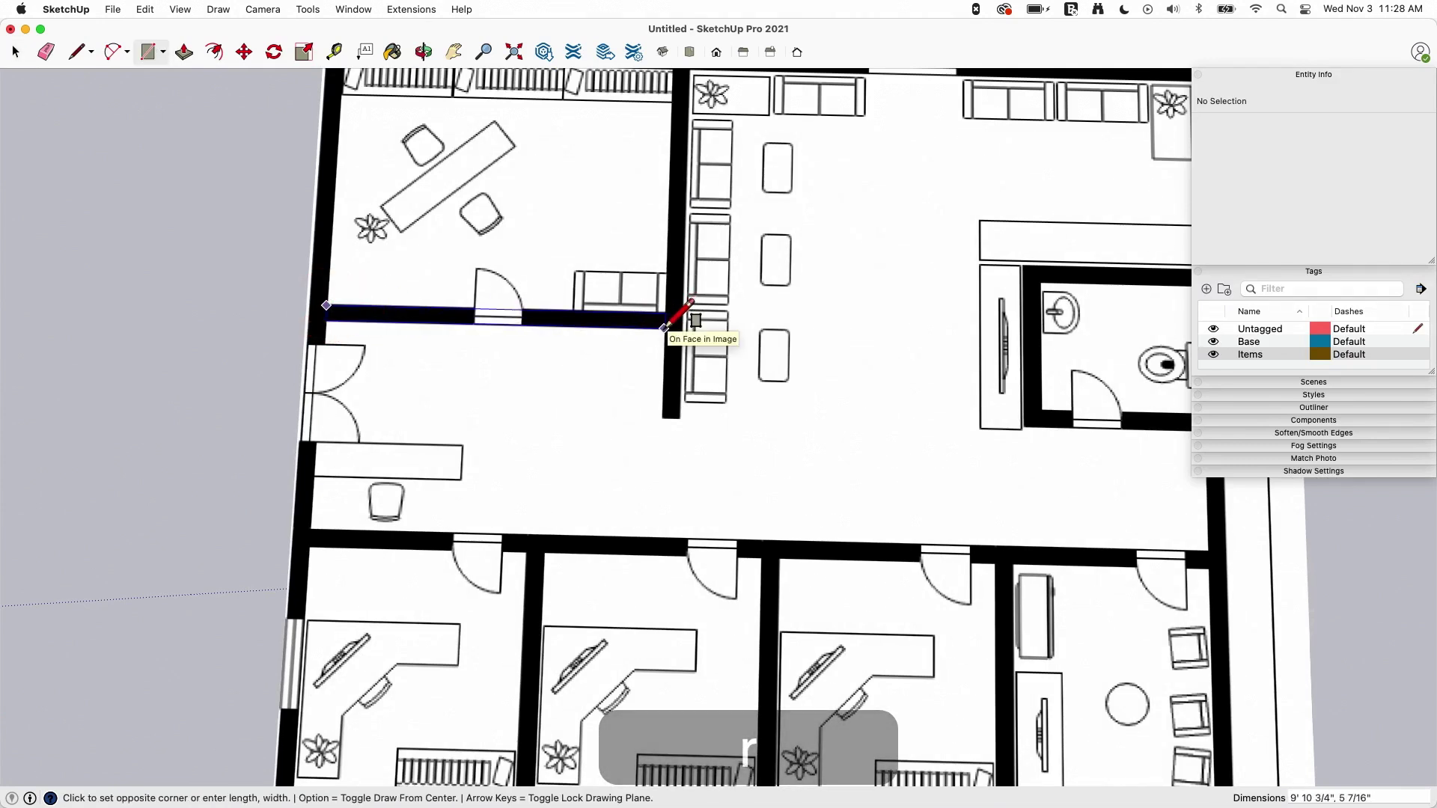
click(663, 417)
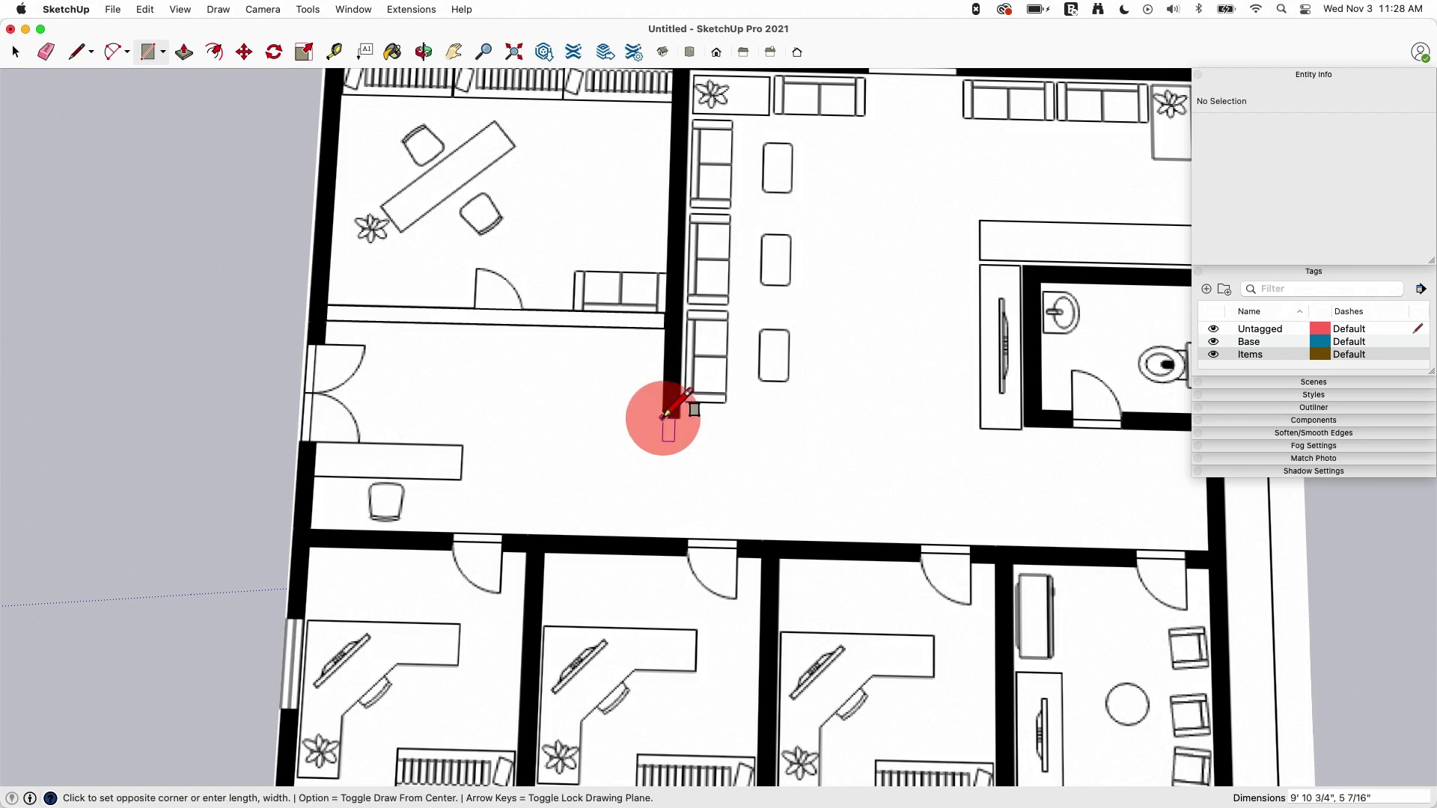
key(Escape)
click(664, 328)
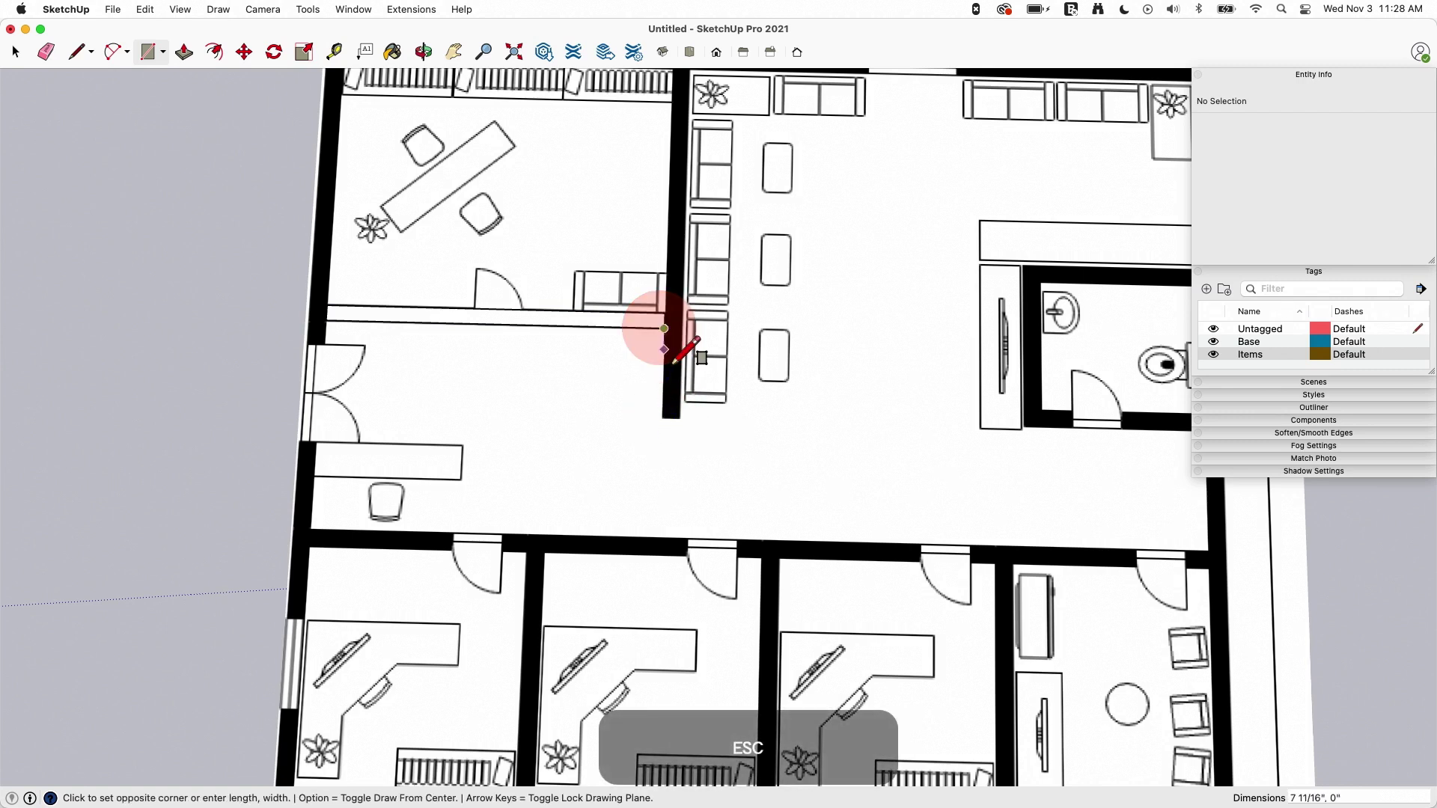
click(680, 417)
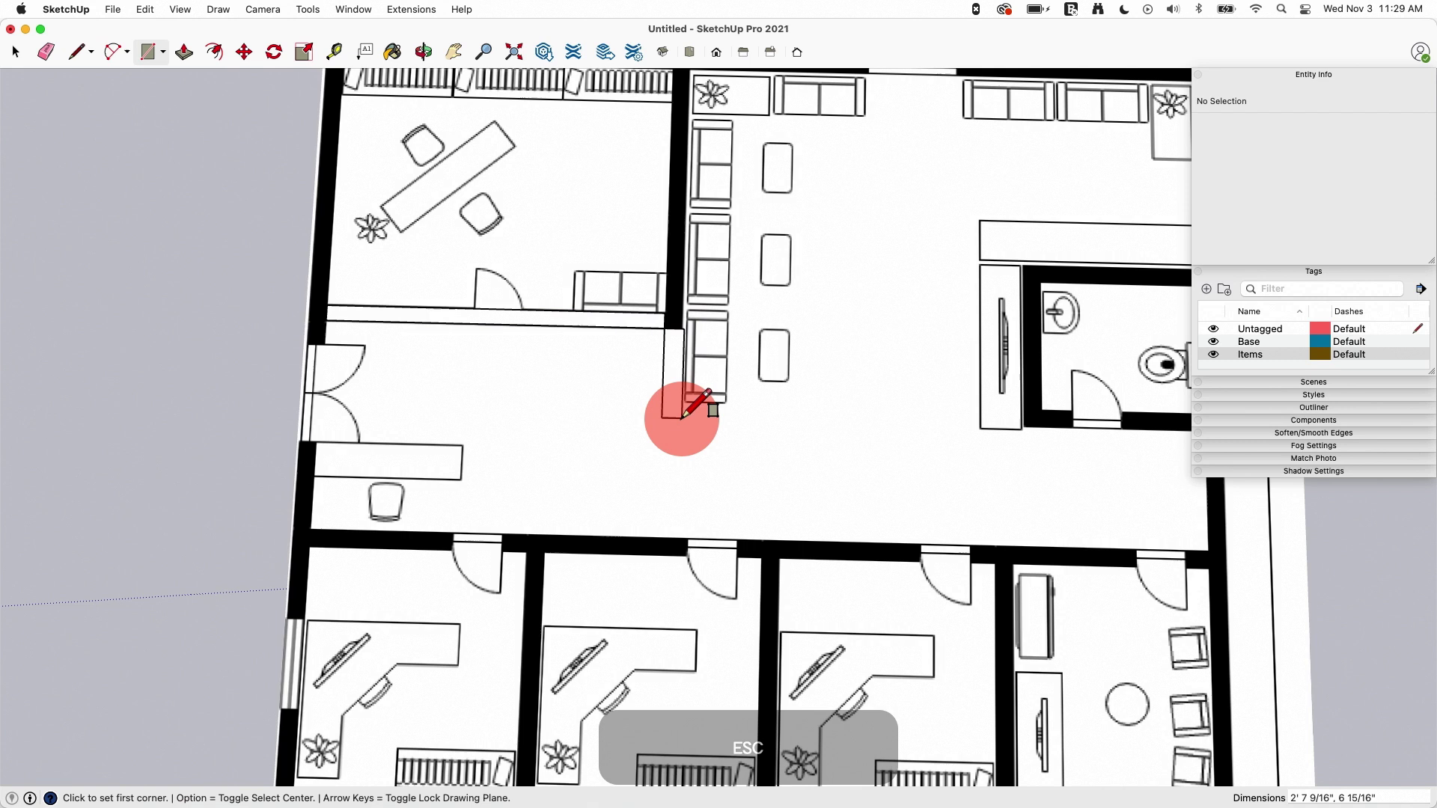
click(681, 418)
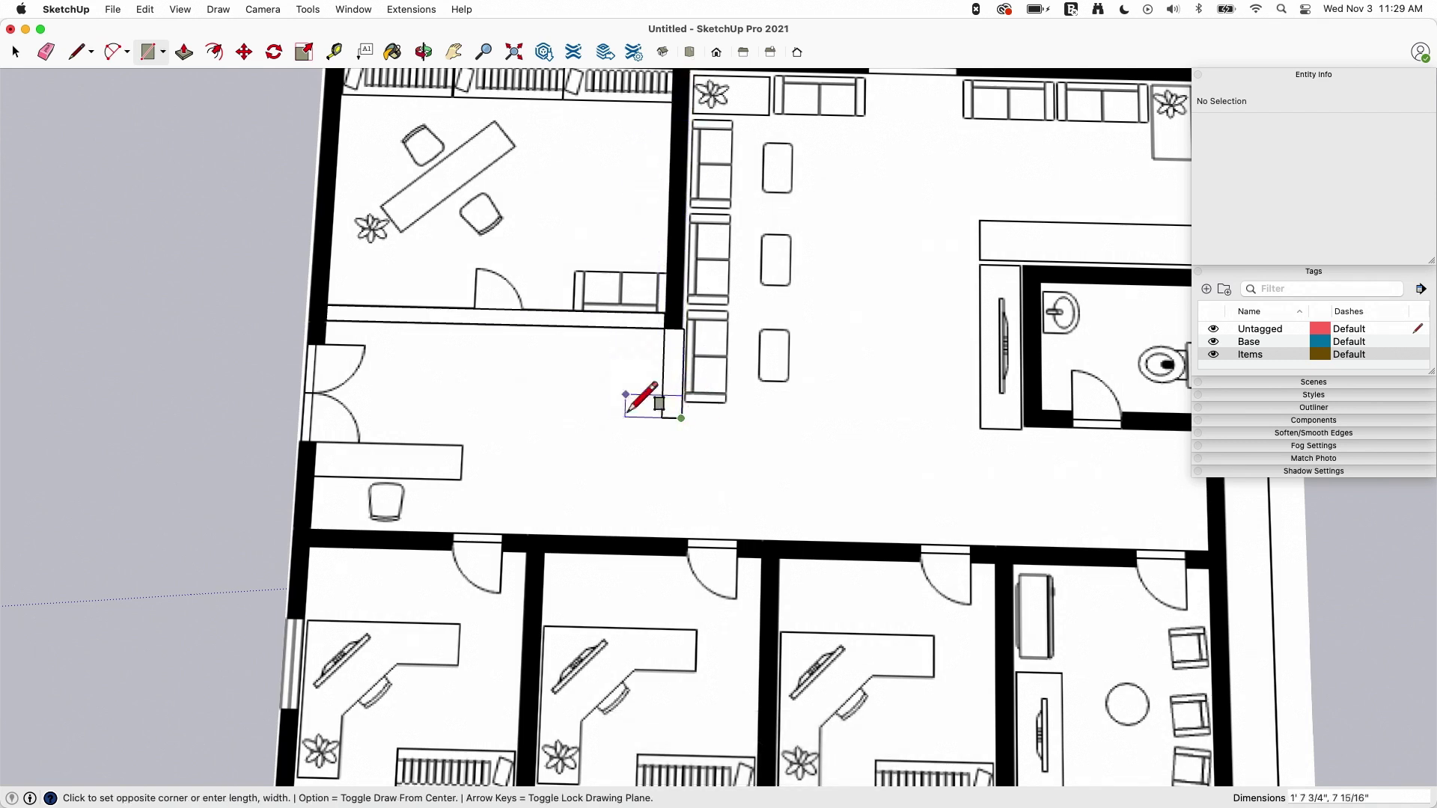
scroll(642, 401, down, 2)
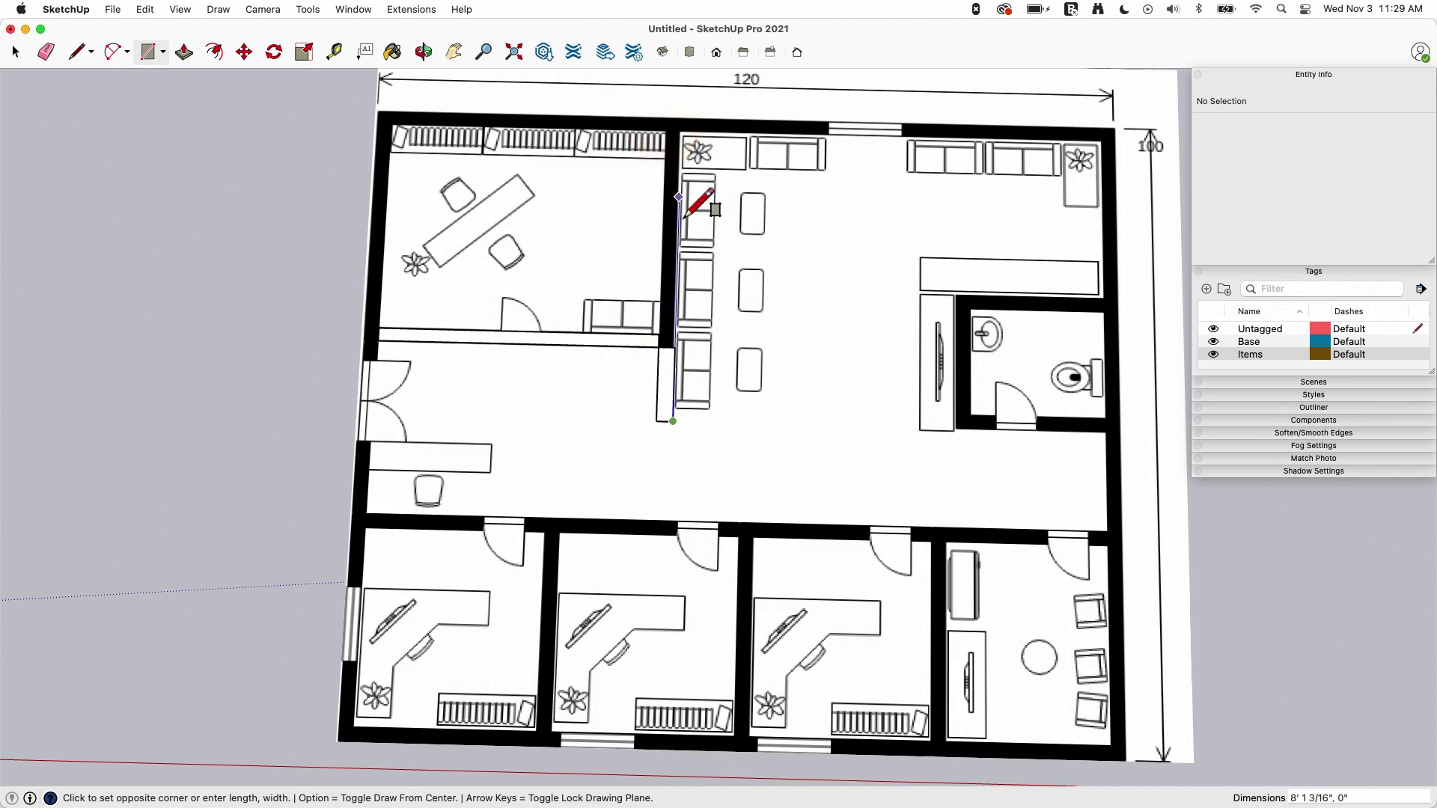
key(Escape)
click(659, 347)
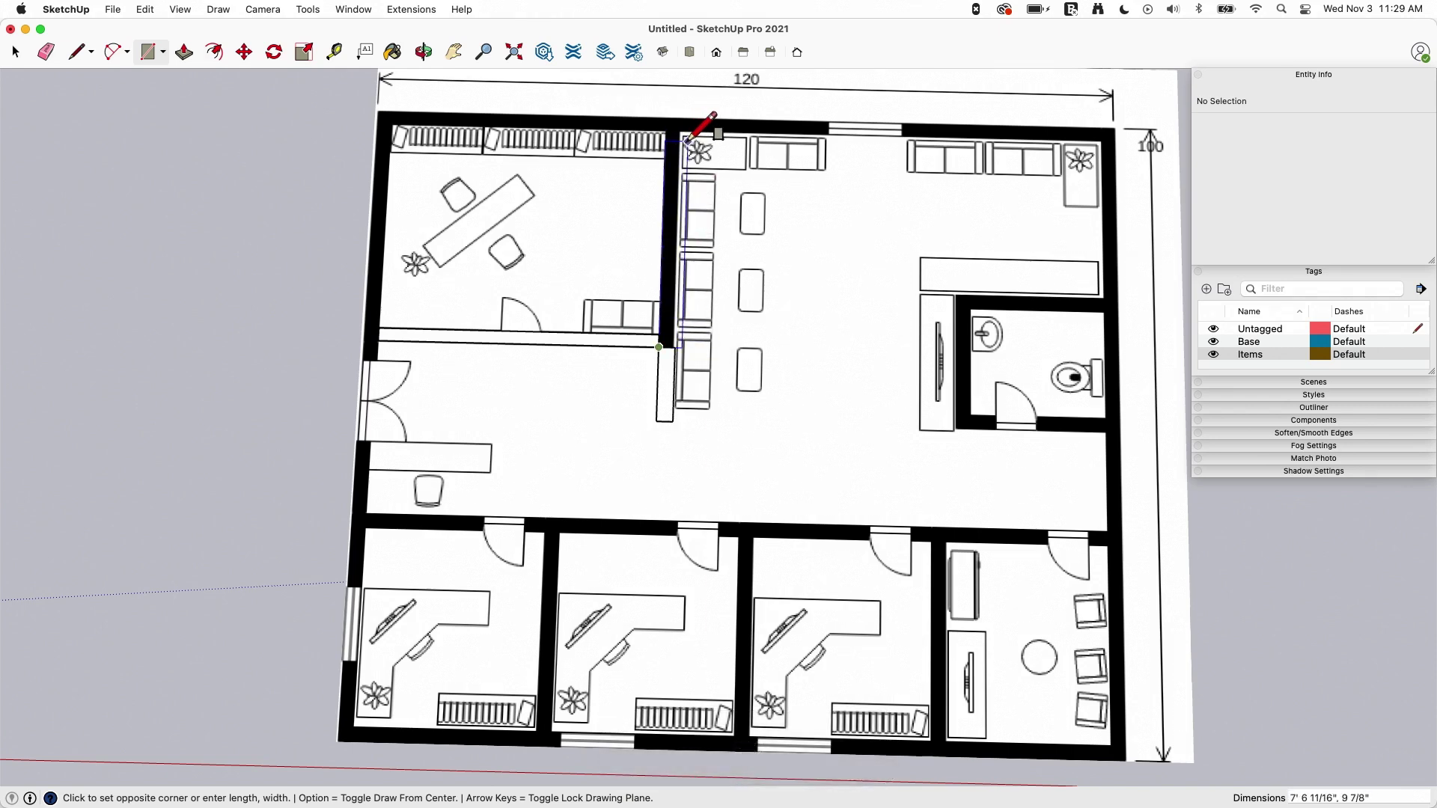
Draw a line down the wall edge to close a face over the wall.
scroll(680, 135, up, 3)
key(l)
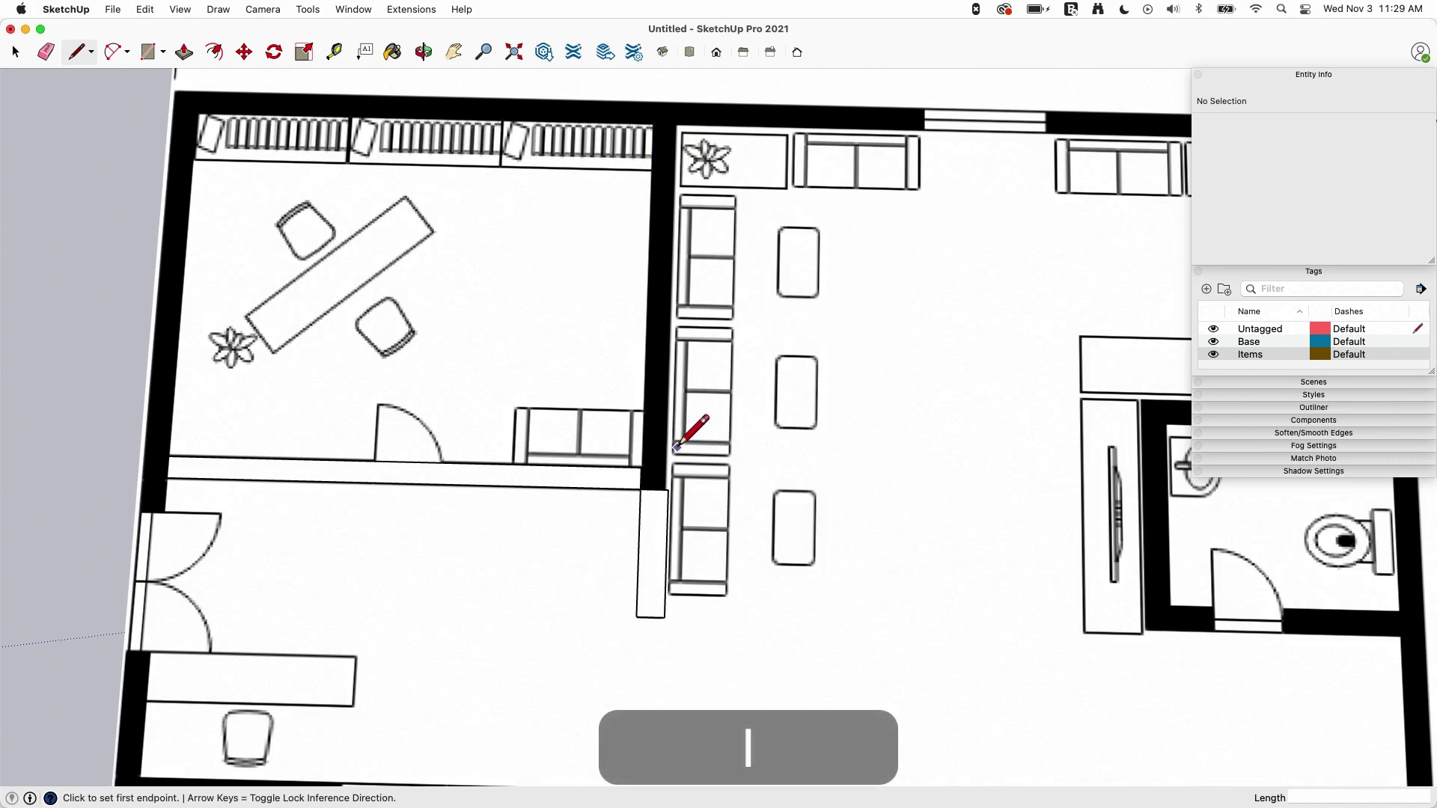
key(space)
key(l)
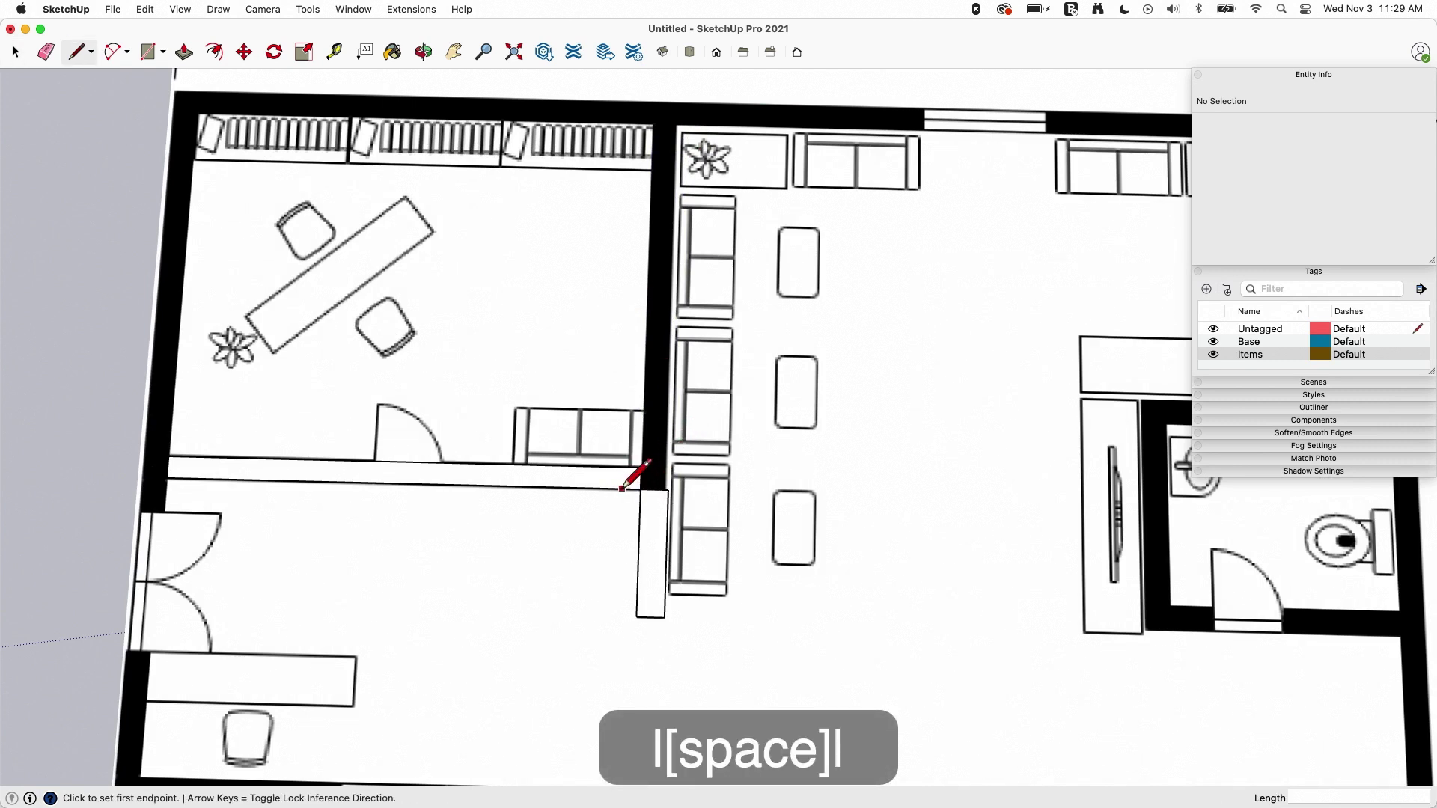
click(653, 125)
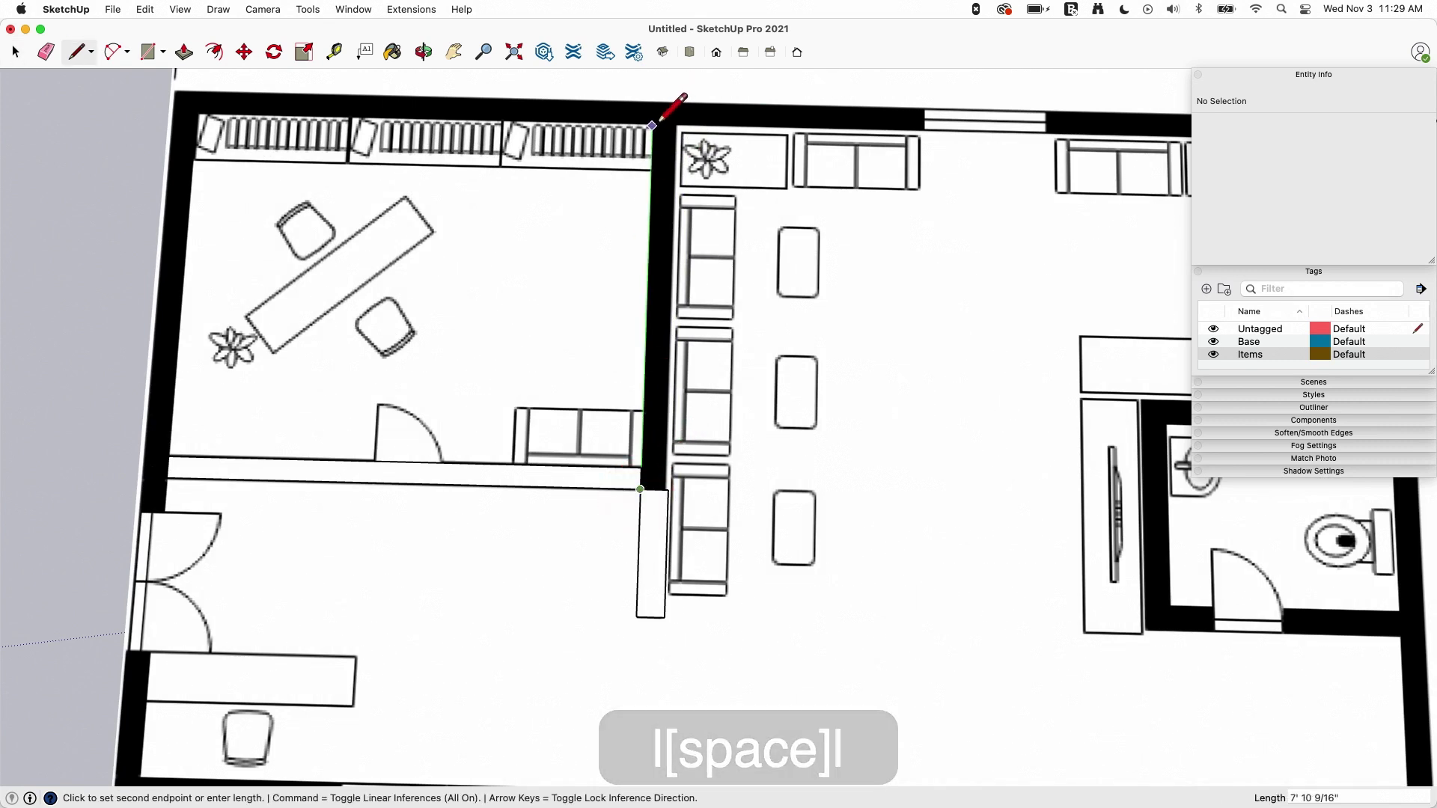
click(665, 490)
Erase a stray edge, undoing the accidental erasure of the floor-plan image.
key(e)
drag(657, 479, 634, 482)
click(140, 440)
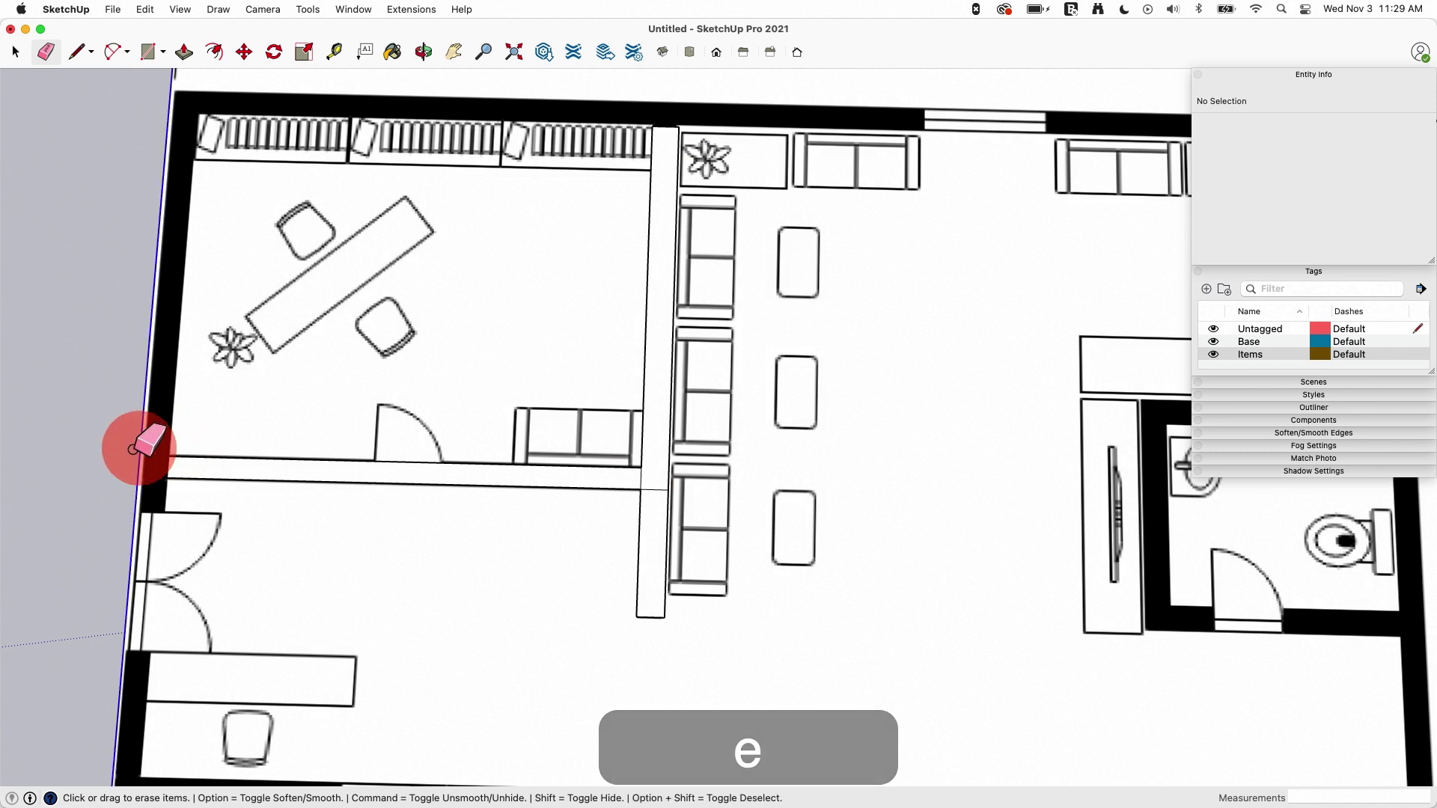
key(super+z)
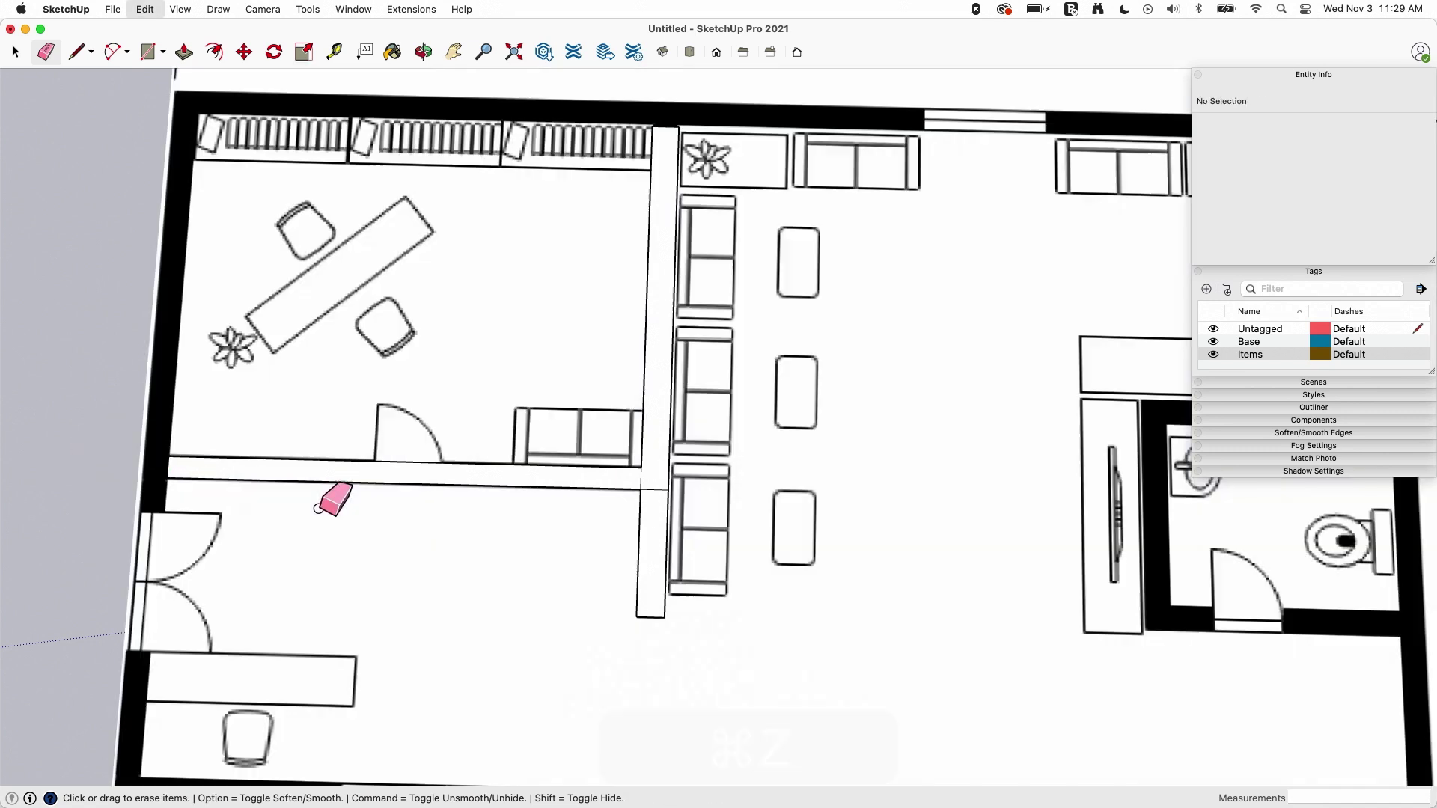
Crossing-select the traced wall faces, starting and then cancelling a move.
key(space)
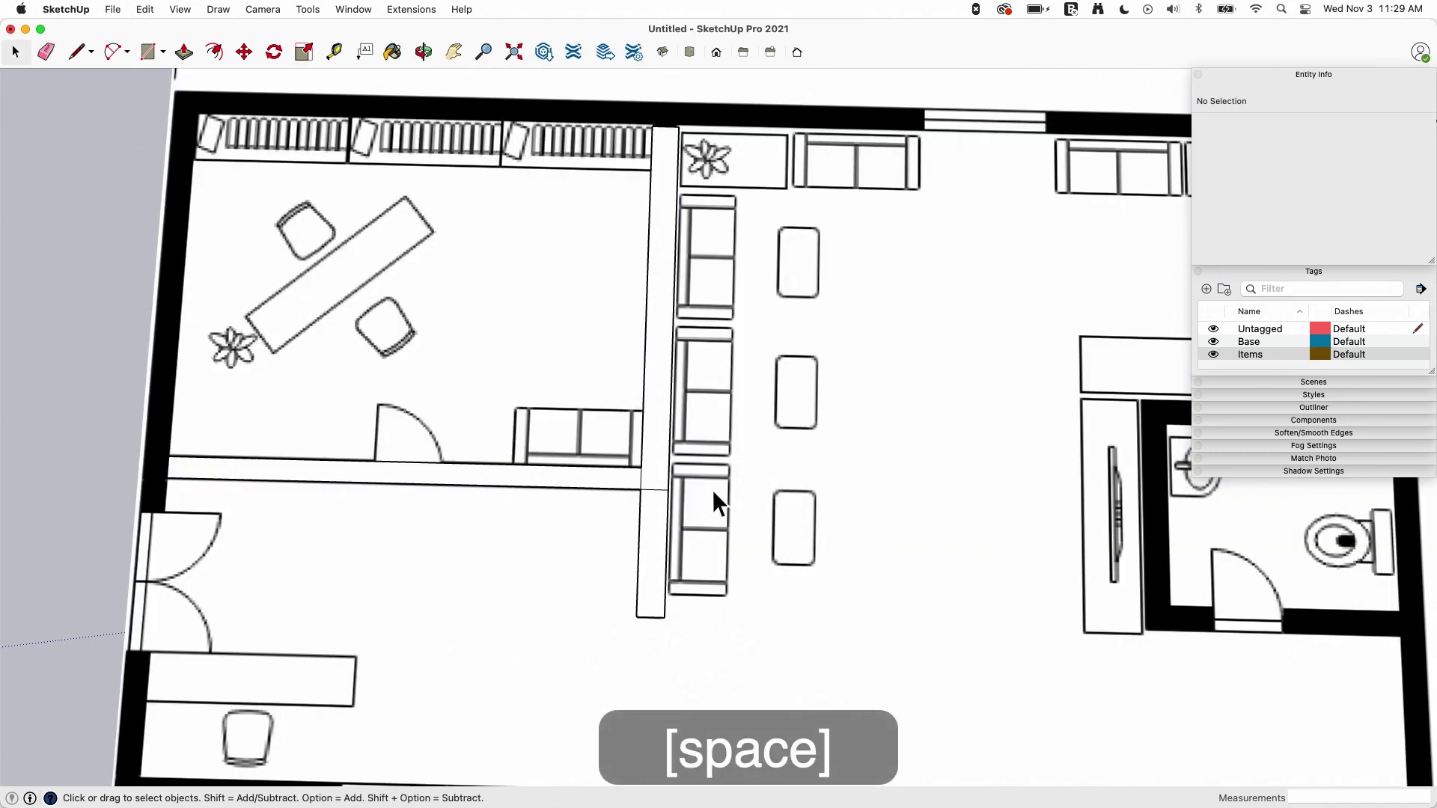
drag(726, 102, 513, 726)
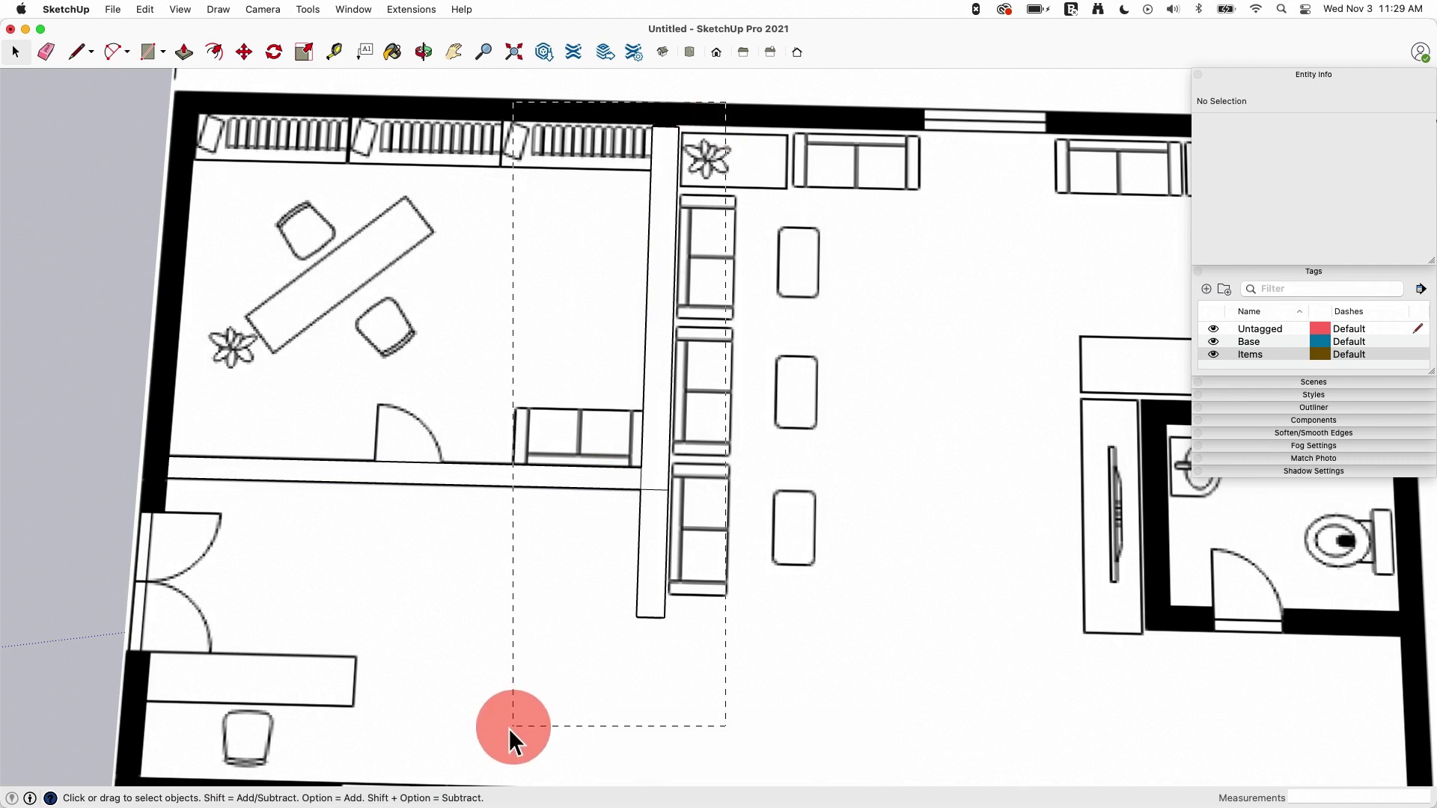
drag(408, 689, 407, 686)
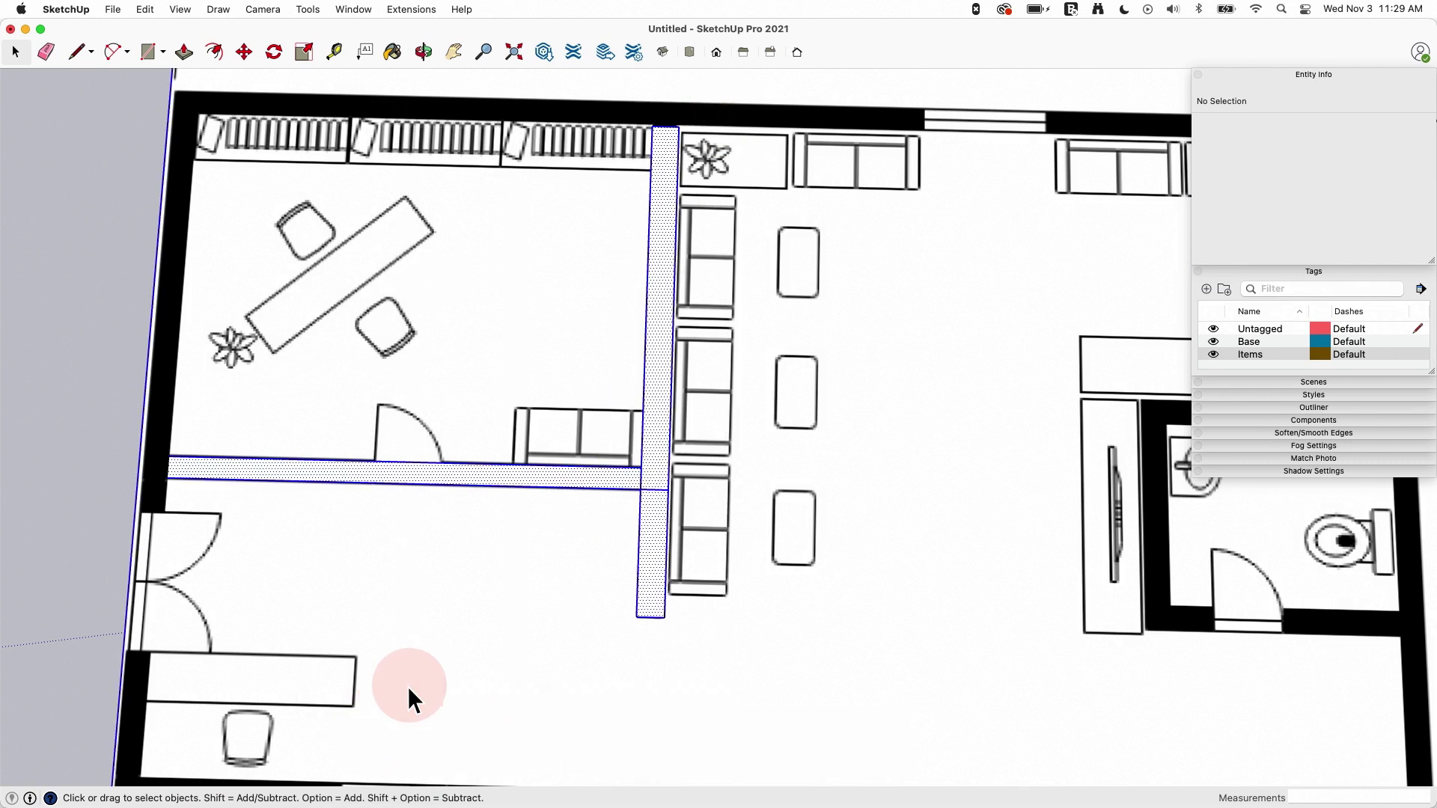
key(m)
click(552, 562)
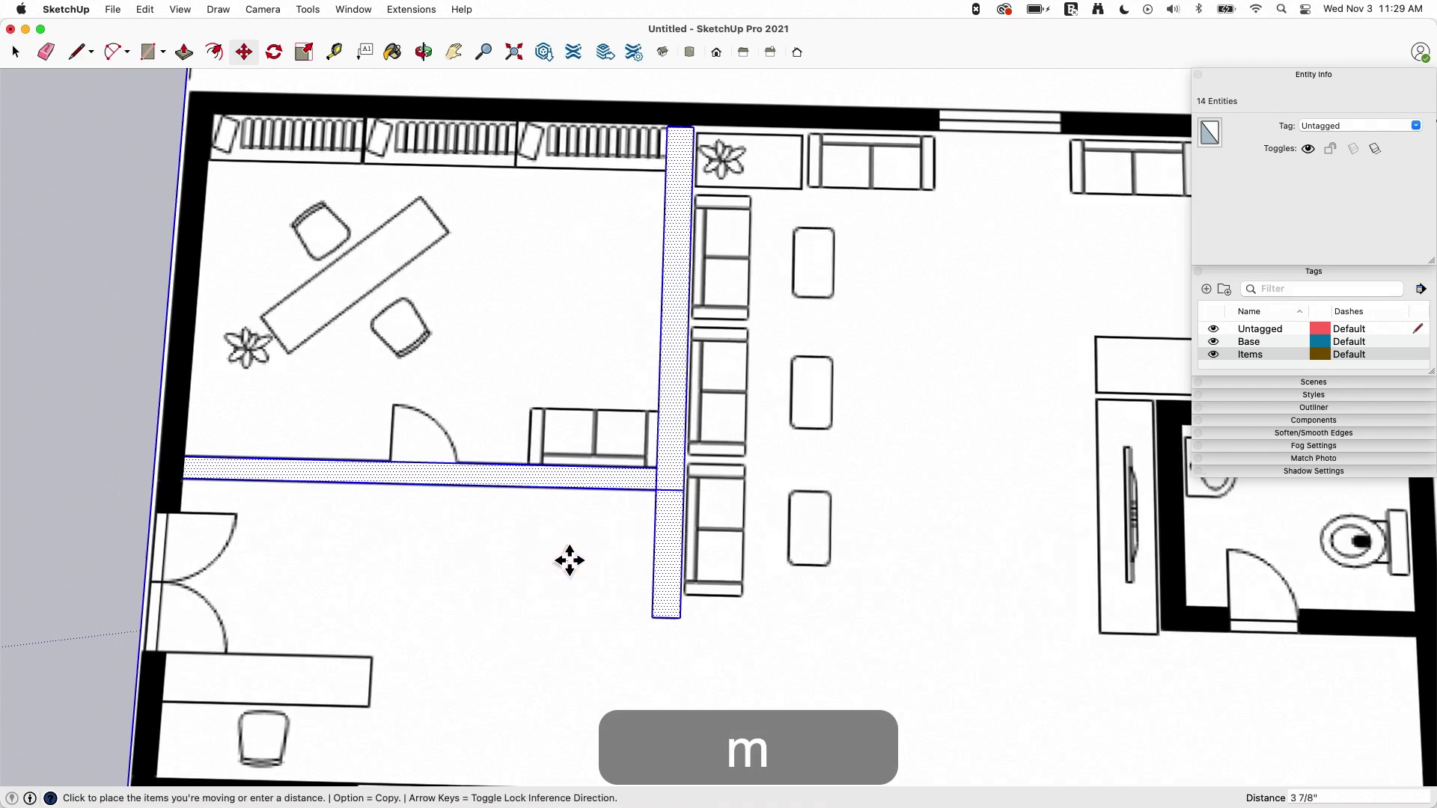
key(space)
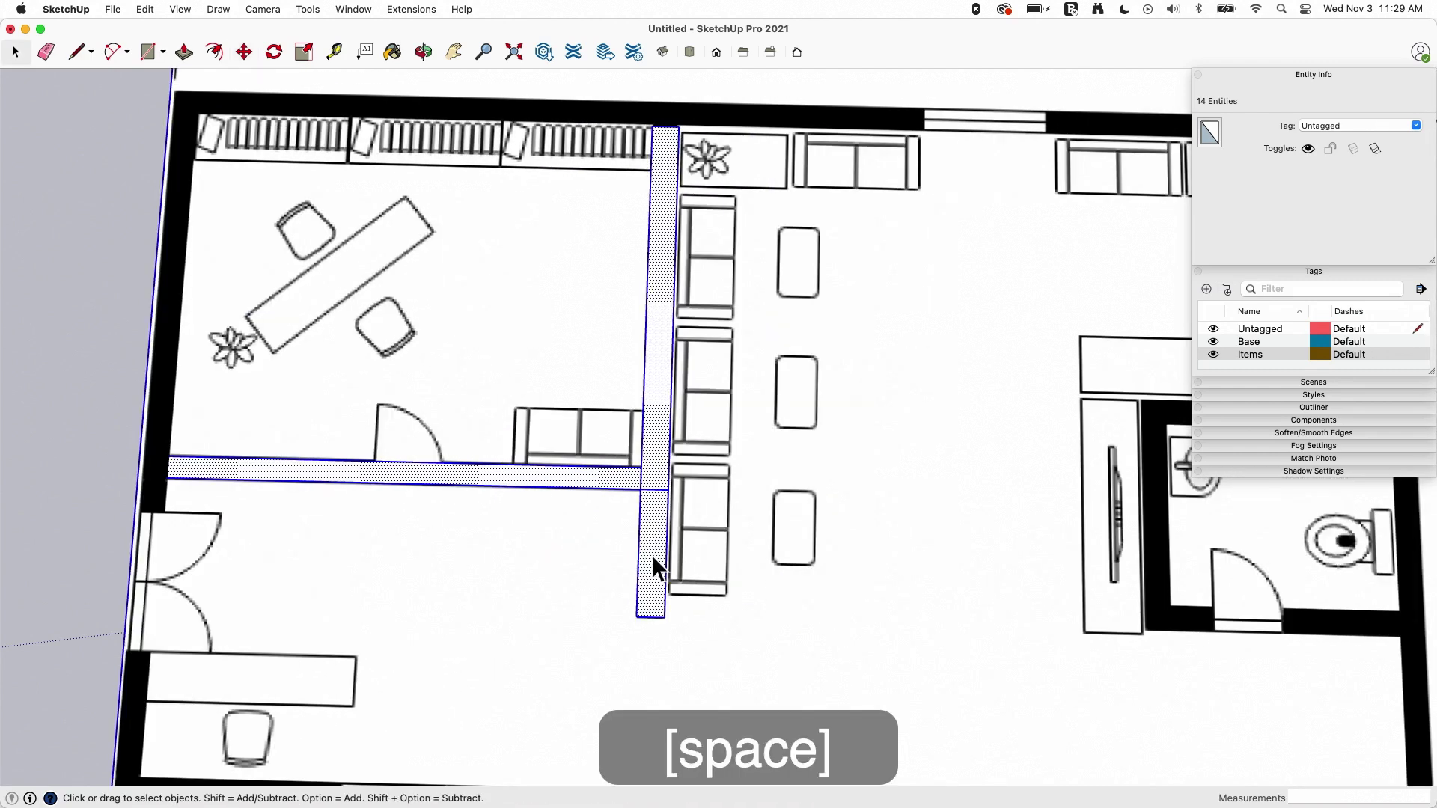
Zoom out and orbit to a tilted perspective of the whole floor plan.
scroll(630, 629, down, 5)
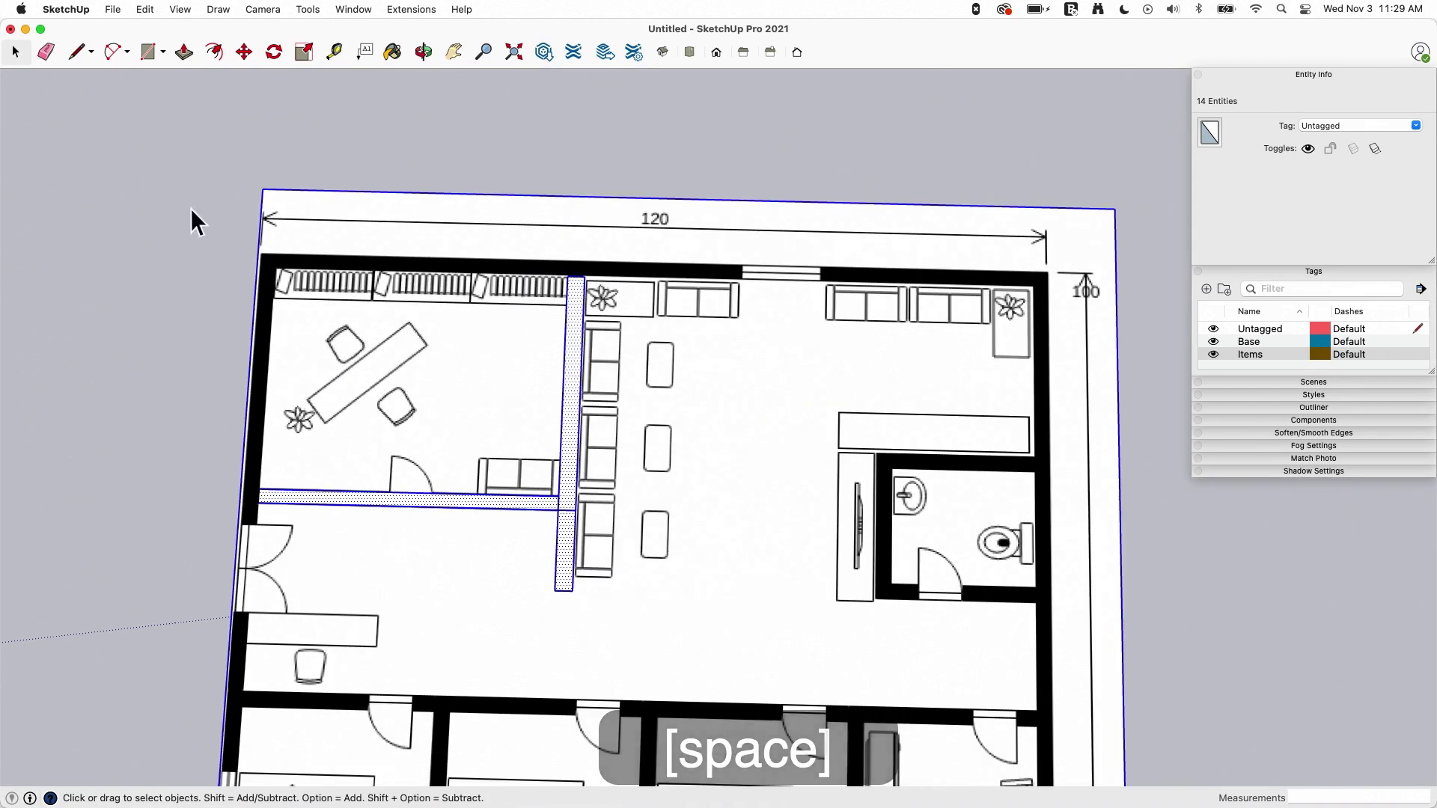
scroll(190, 208, down, 3)
middle_drag(681, 488, 870, 408)
Select the office-floor-plan.png image (610 x 515) and lock it in Entity Info.
key(space)
click(524, 351)
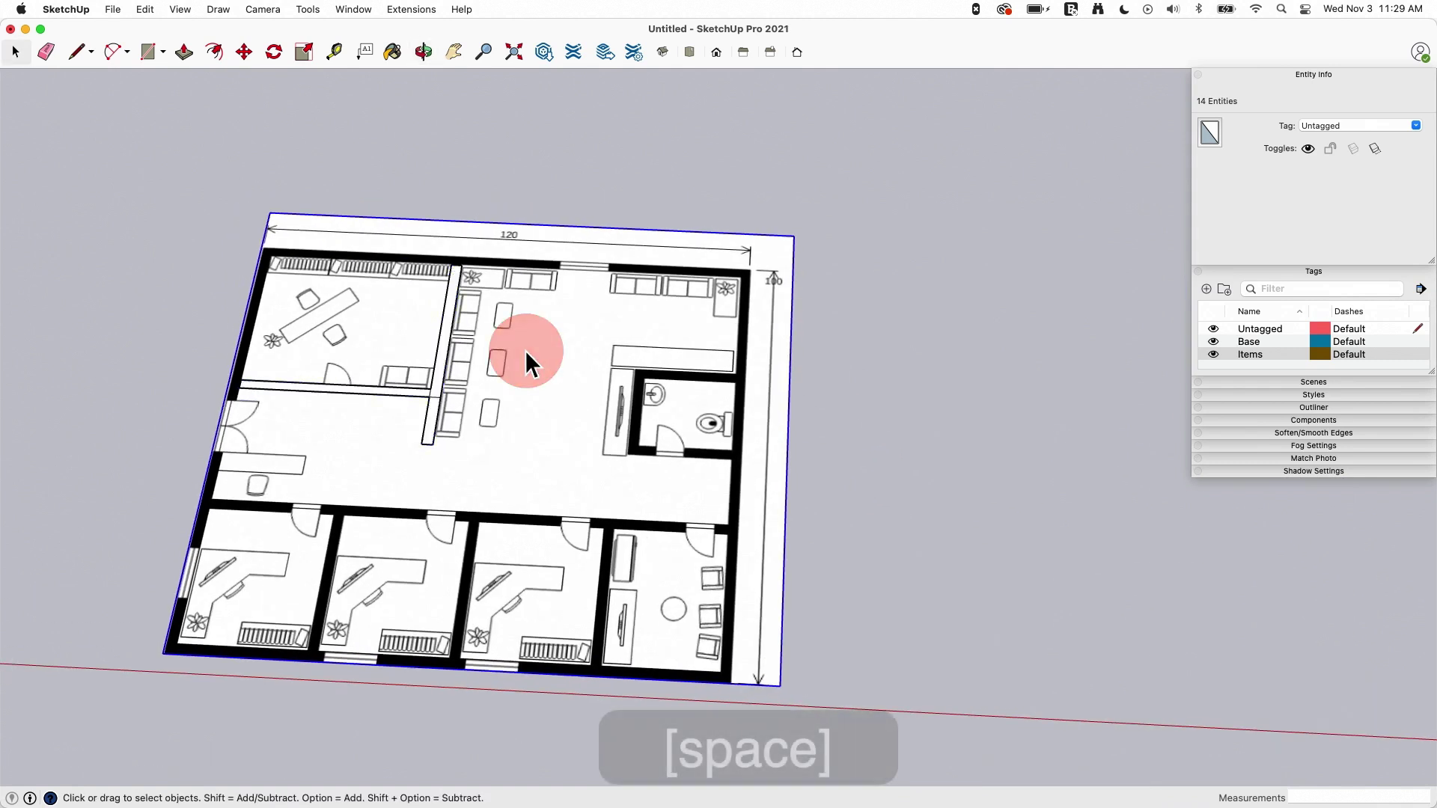
right_click(479, 366)
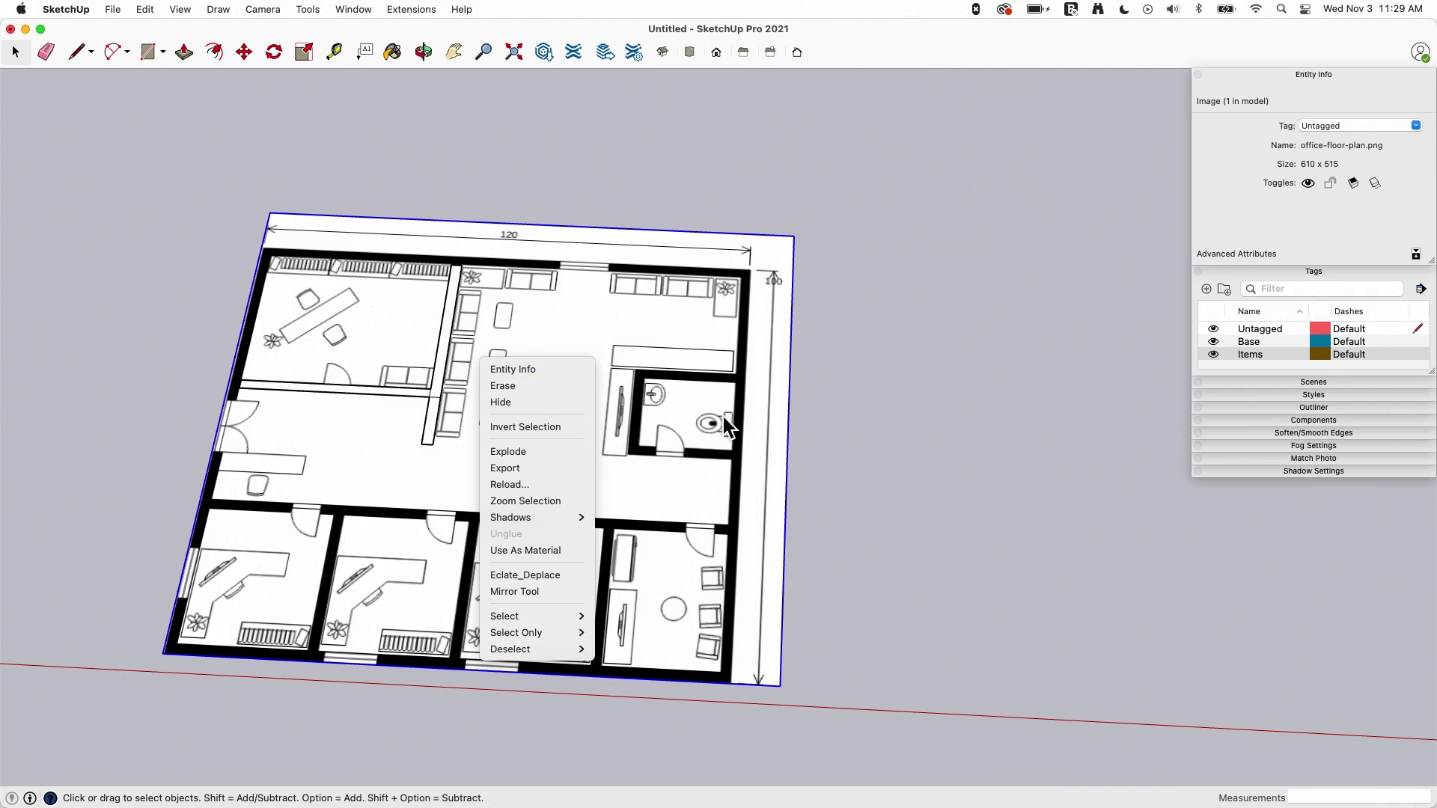
click(955, 416)
right_click(680, 346)
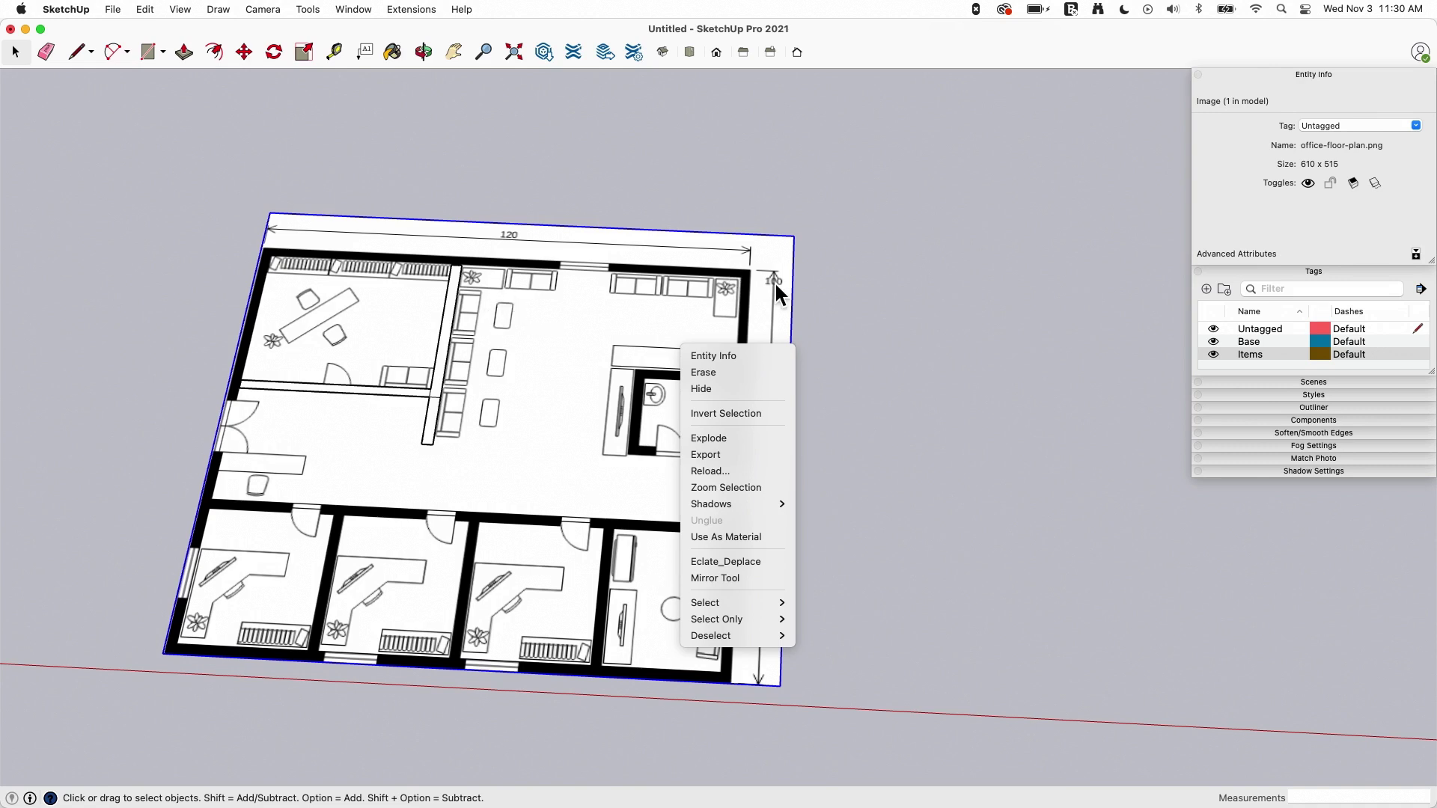
click(1330, 184)
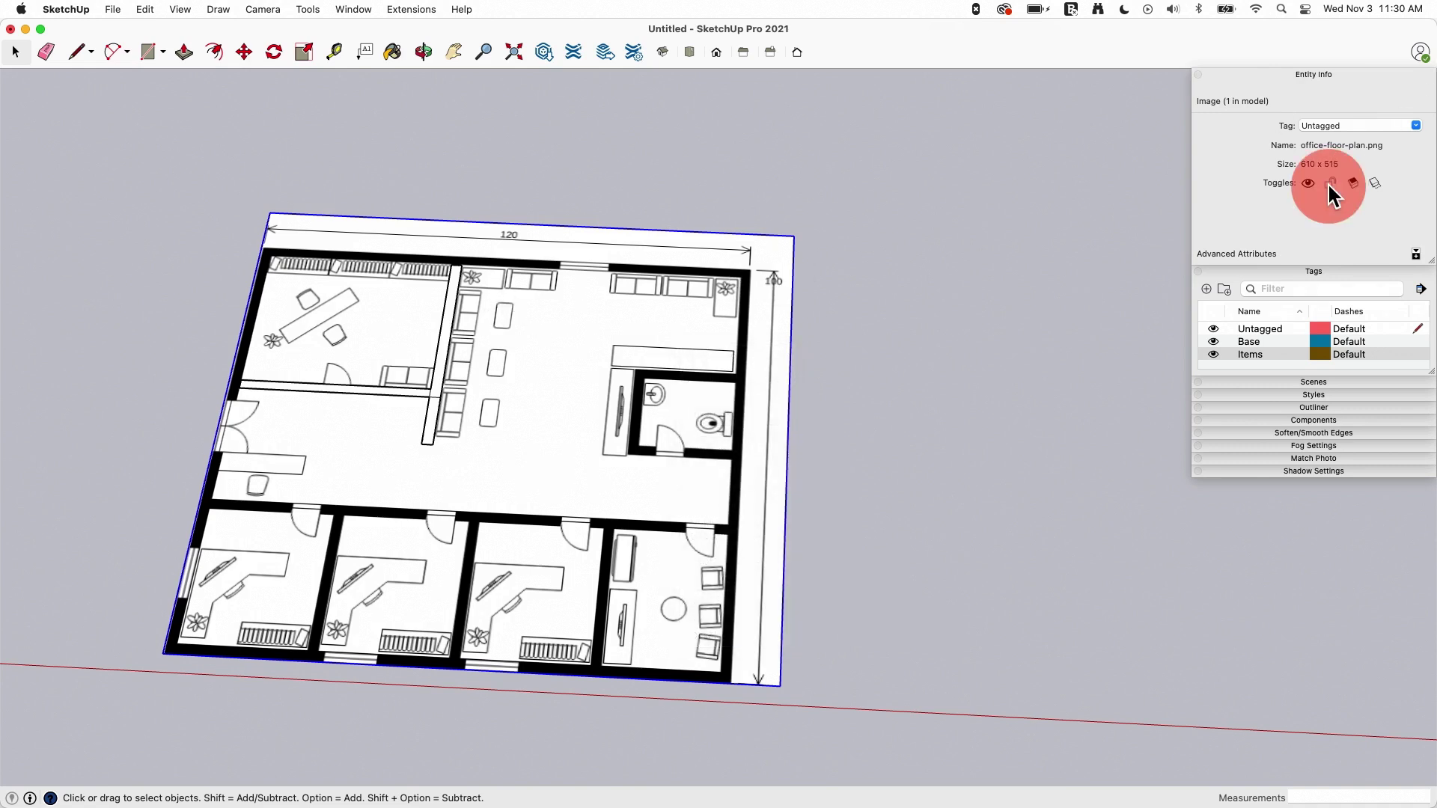
middle_drag(467, 340, 592, 352)
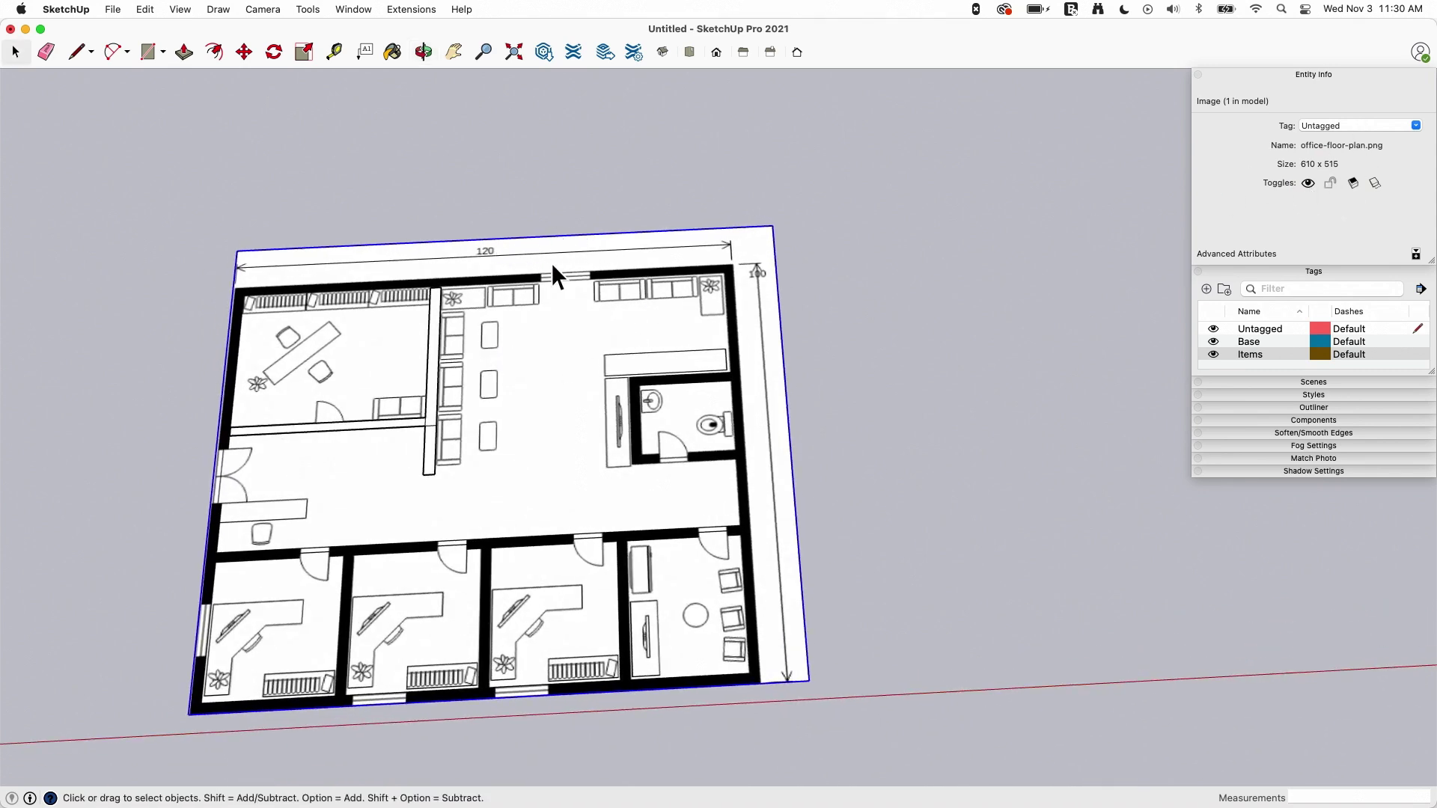
middle_drag(552, 266, 597, 286)
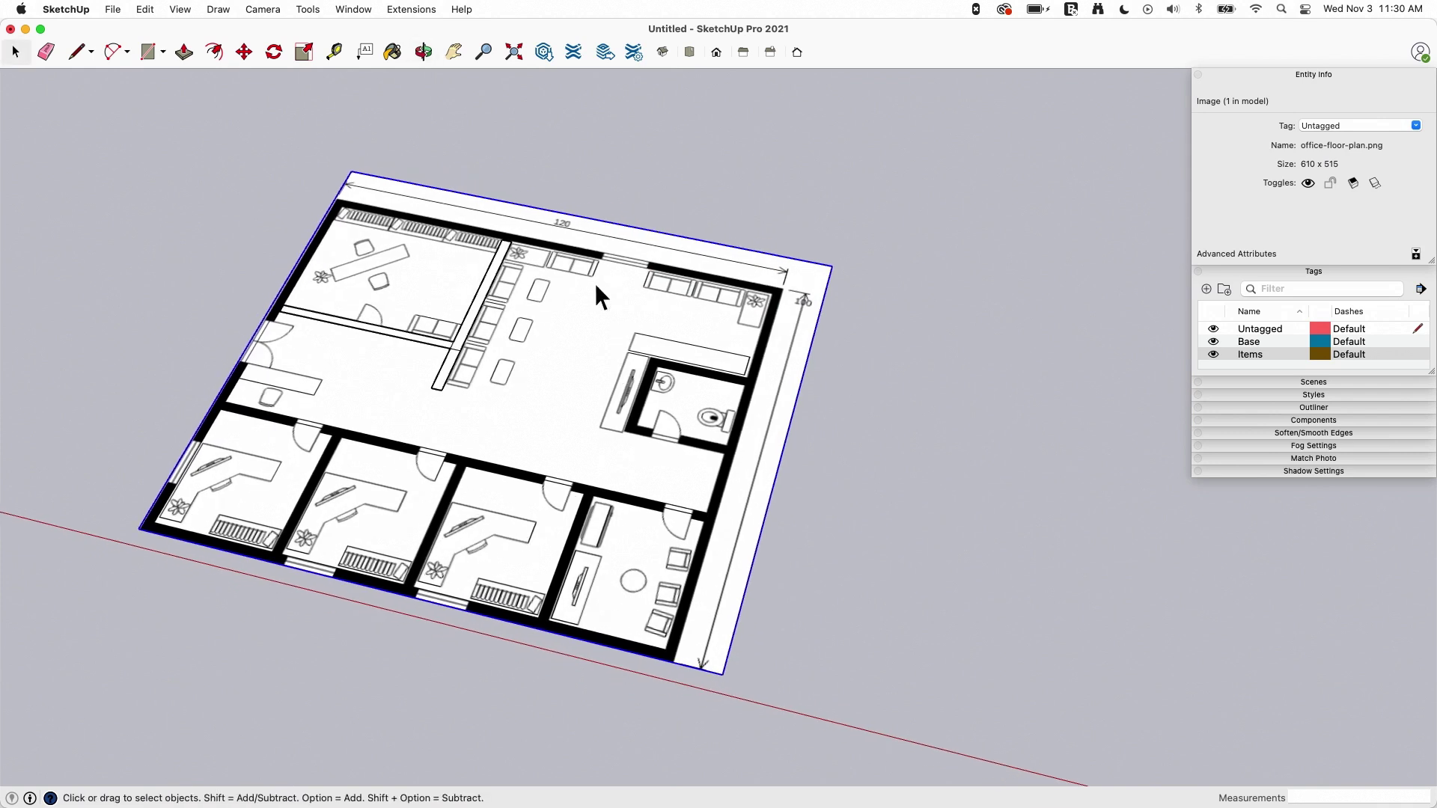
Erase the traced wall edges from the floor plan.
key(e)
mouse_move(496, 258)
mouse_down()
mouse_move(488, 232)
mouse_move(497, 262)
mouse_move(446, 365)
mouse_move(446, 340)
mouse_move(452, 352)
mouse_move(491, 321)
mouse_up()
click(337, 295)
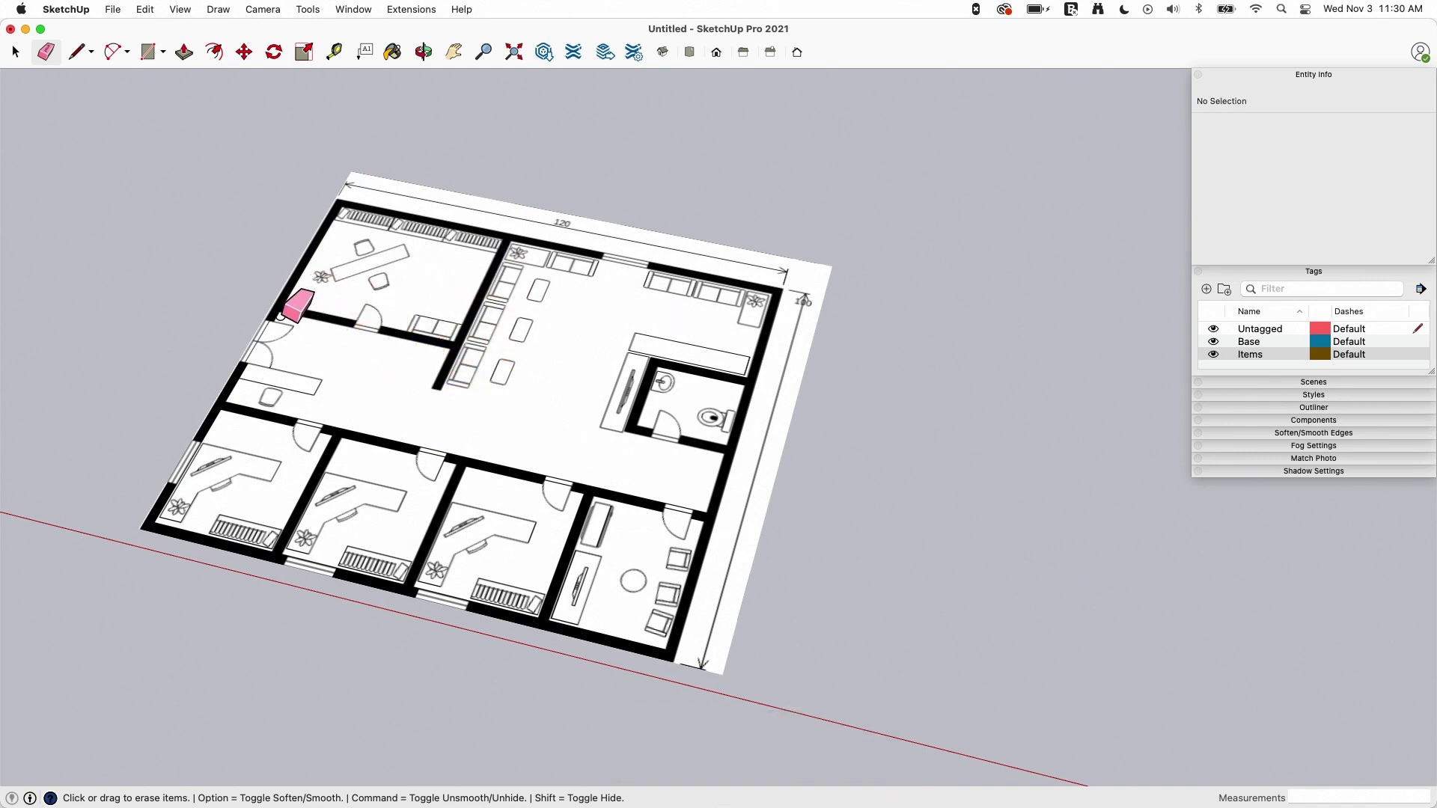
click(282, 305)
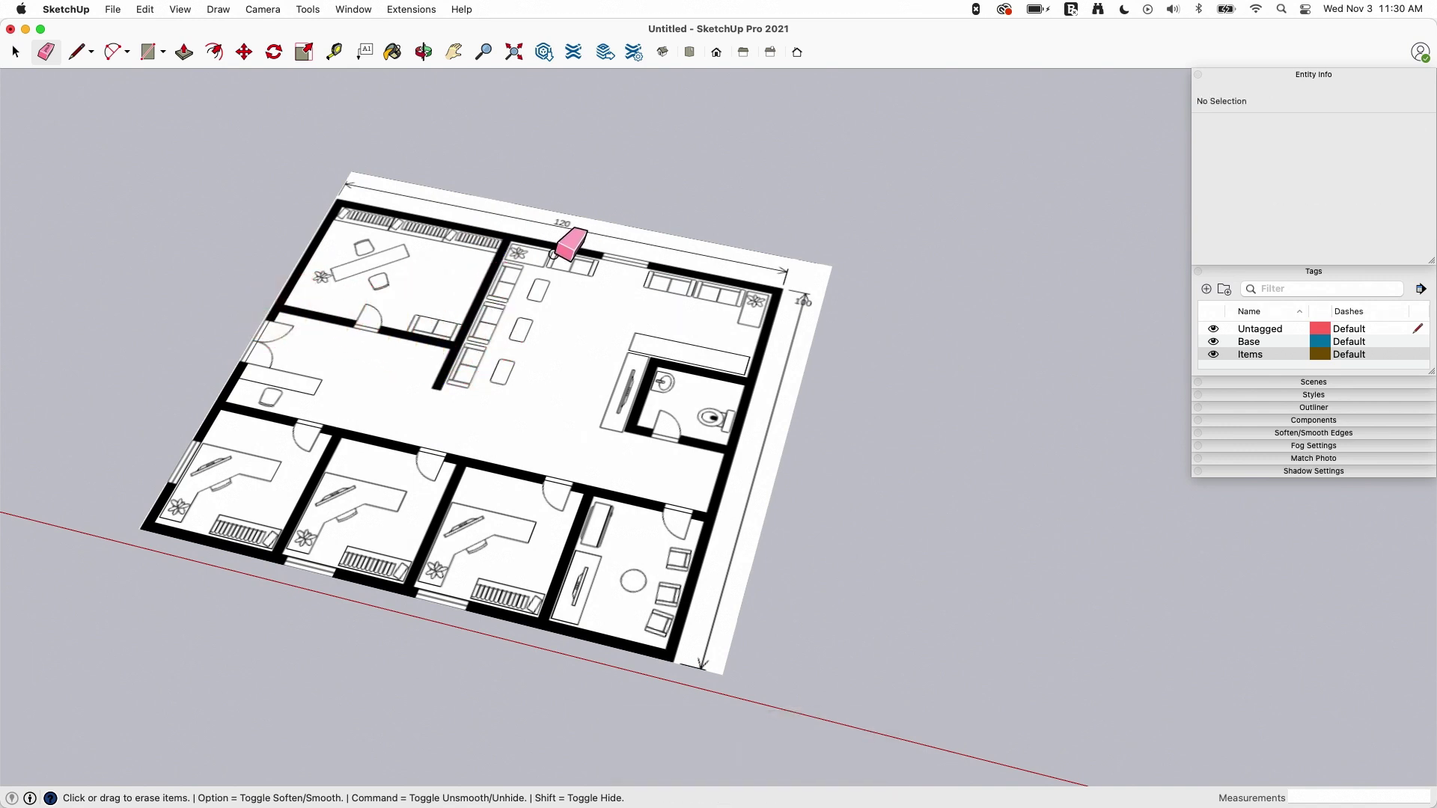
key(space)
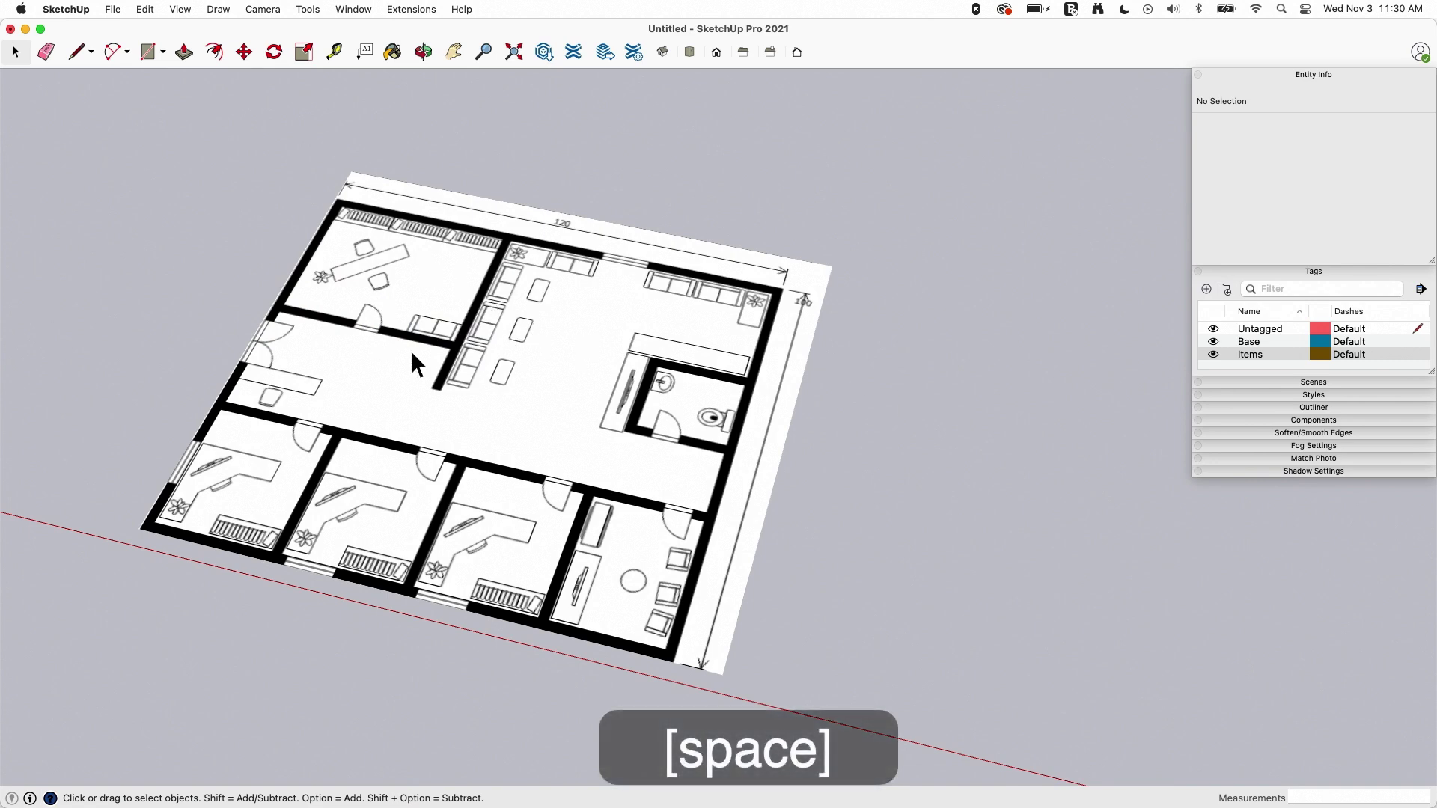
Explode the floor-plan image and make its pieces into one group.
right_click(496, 302)
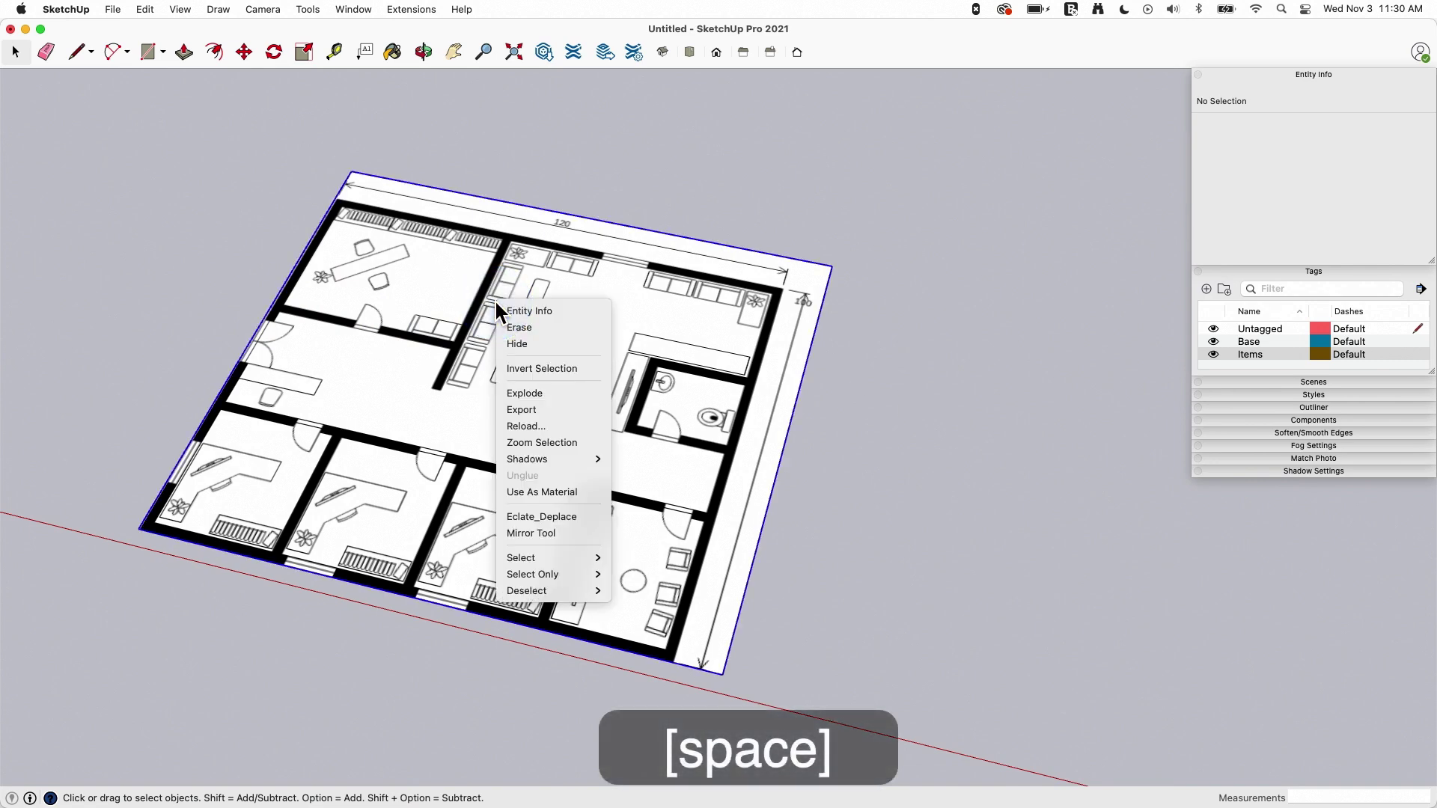
click(539, 386)
double_click(539, 389)
right_click(416, 262)
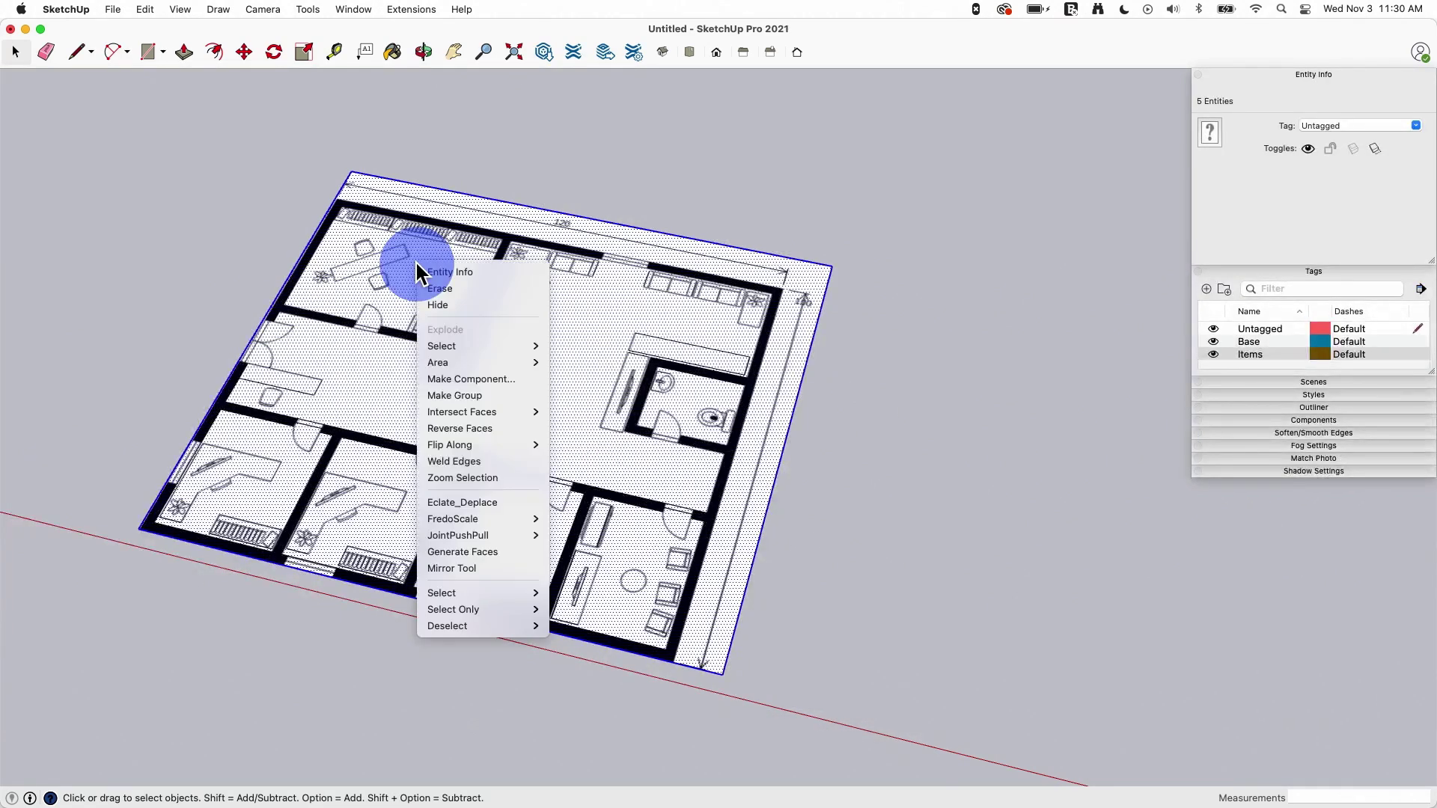
click(476, 395)
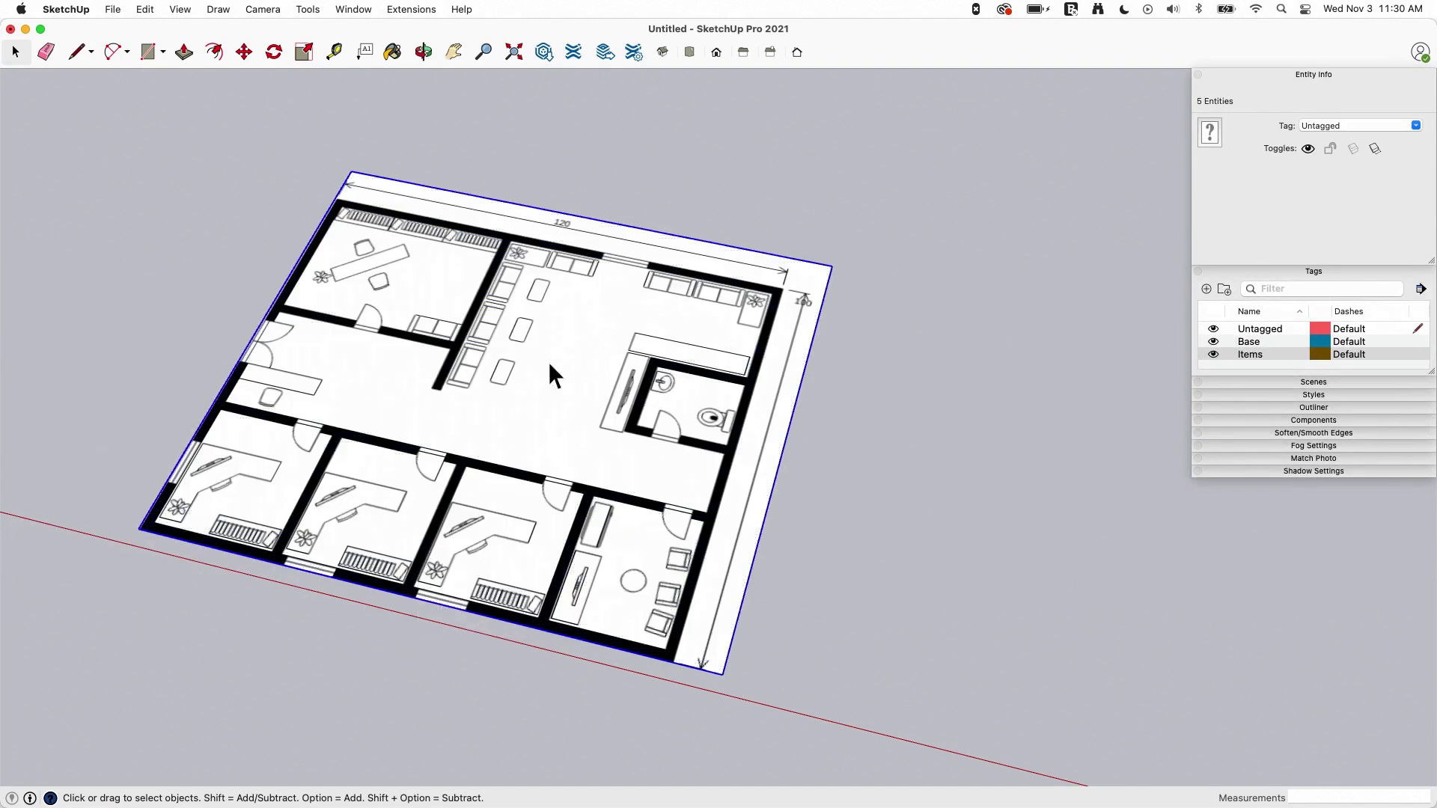
Lock the floor-plan group in Entity Info.
click(1330, 201)
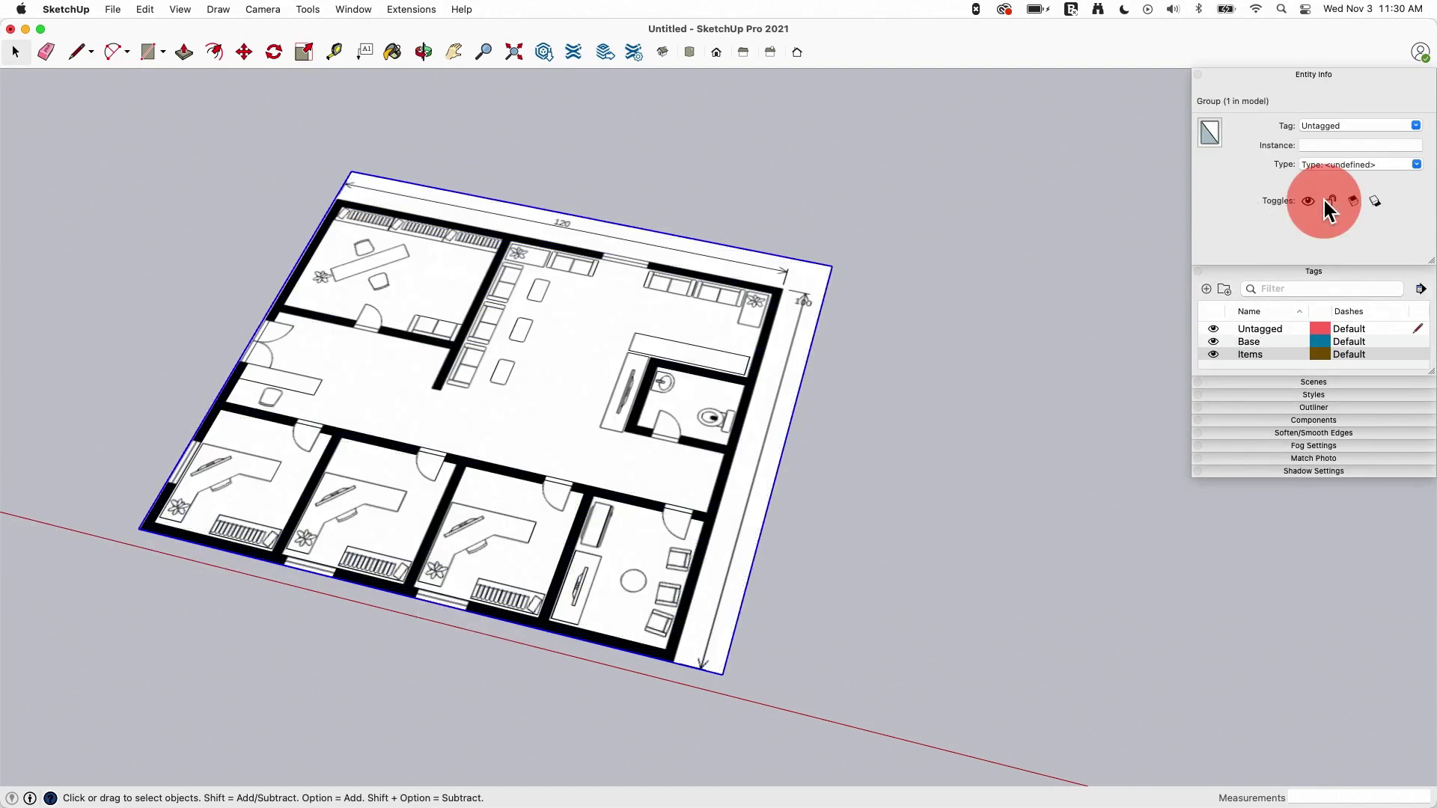
middle_drag(778, 442, 588, 483)
scroll(515, 371, up, 1)
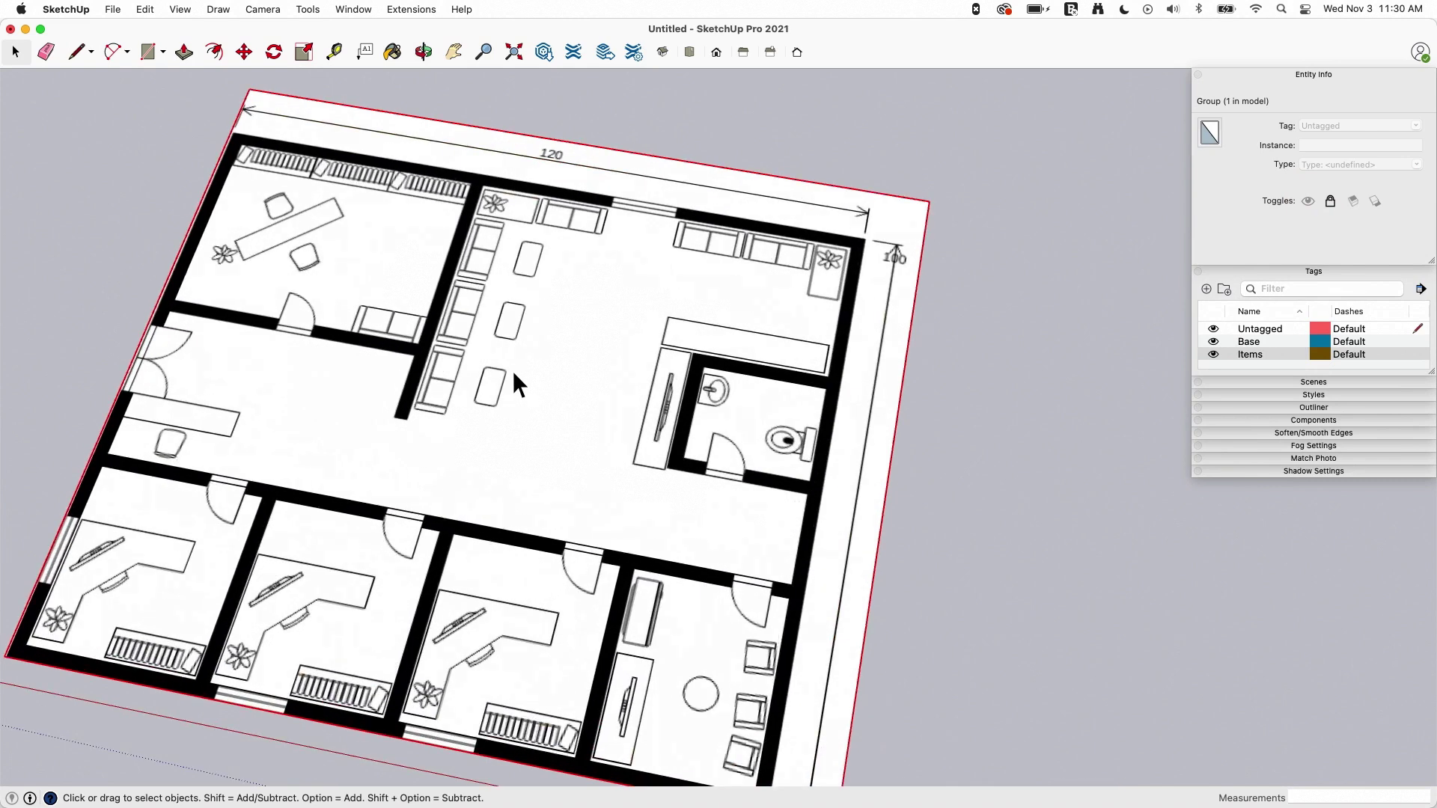
Trace a rectangle over the lower ottoman.
key(r)
scroll(483, 370, up, 5)
scroll(477, 372, up, 1)
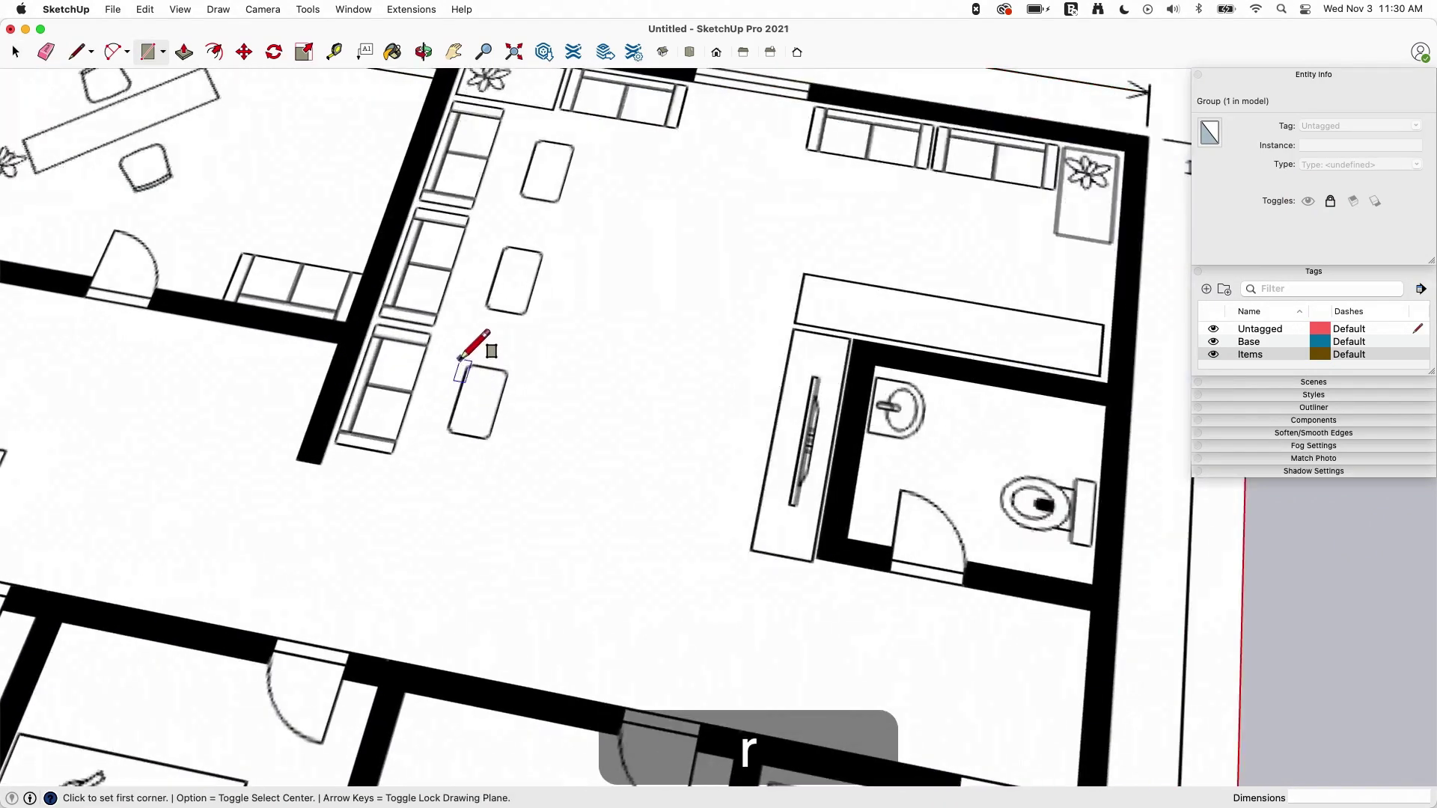
click(467, 362)
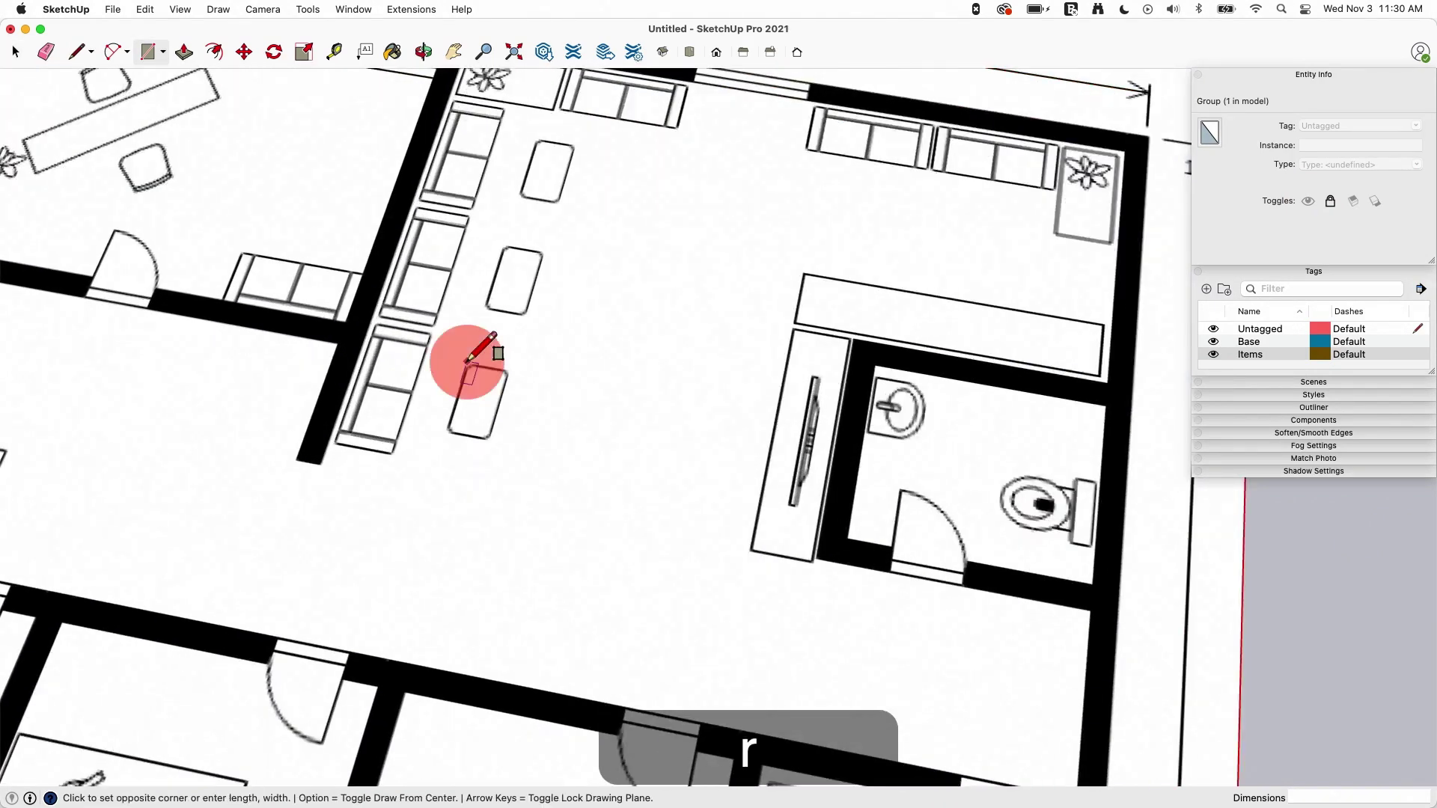
click(490, 438)
key(space)
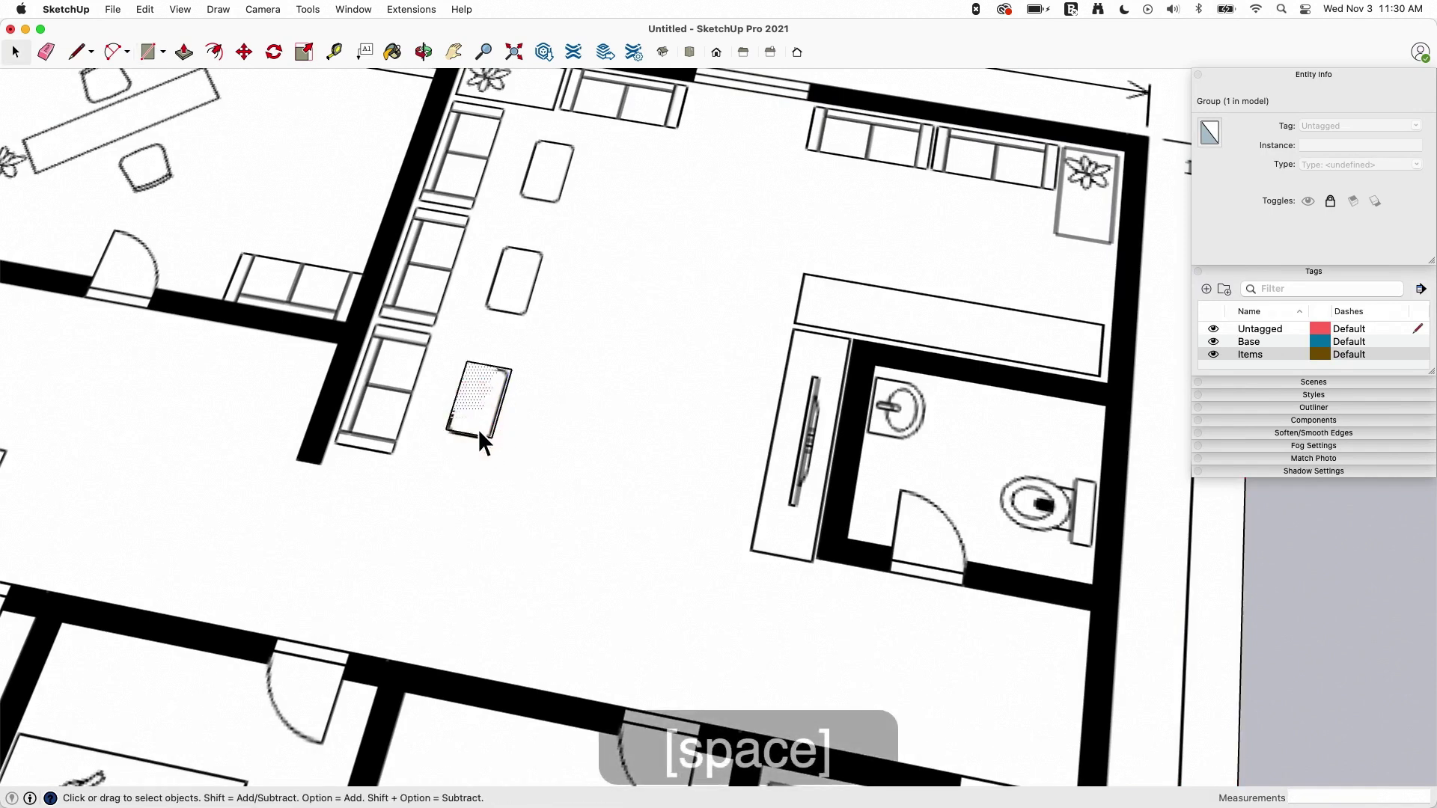
Copy the rectangle onto the middle and top ottomans.
key(m)
click(538, 471)
key(alt)
click(579, 348)
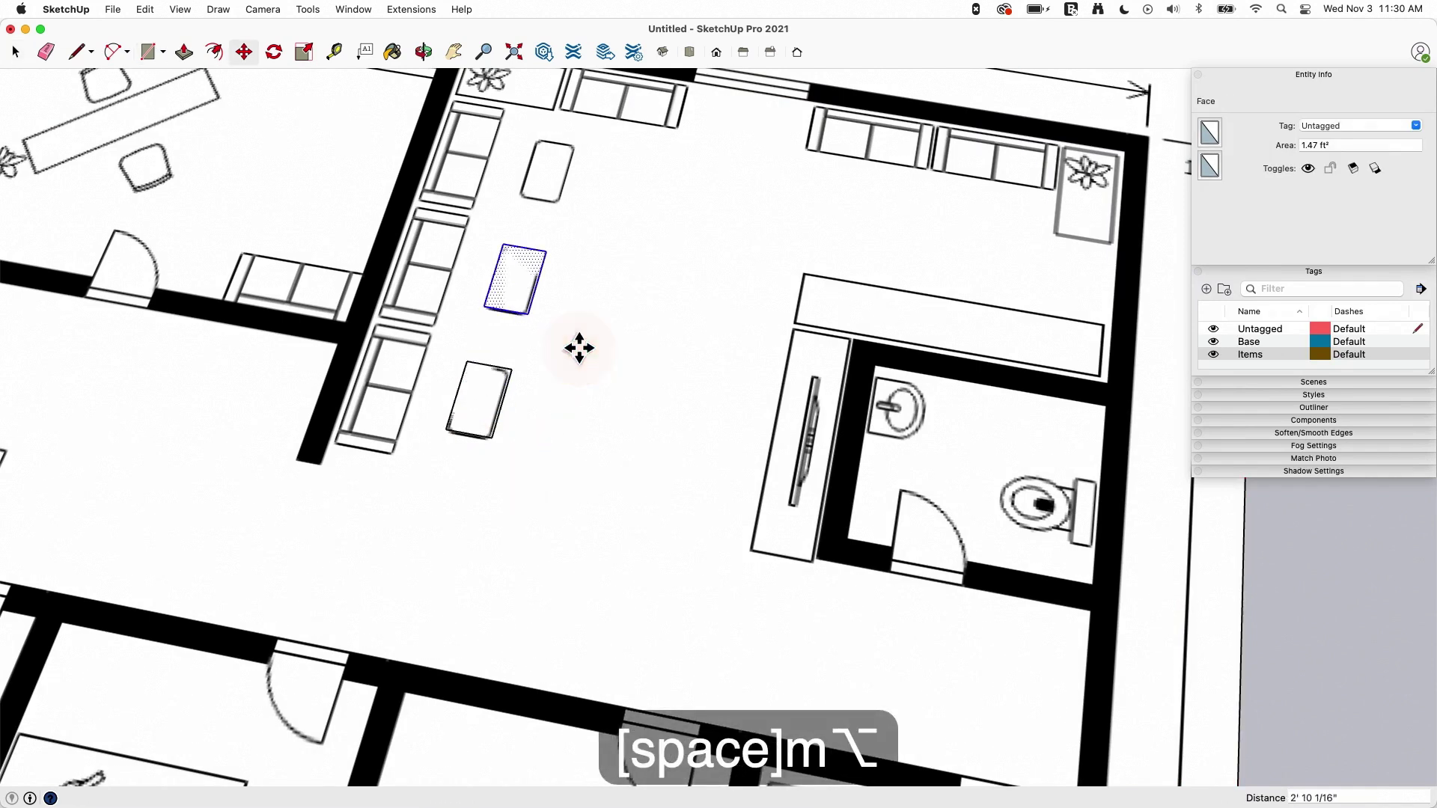
key(alt)
click(580, 348)
click(612, 232)
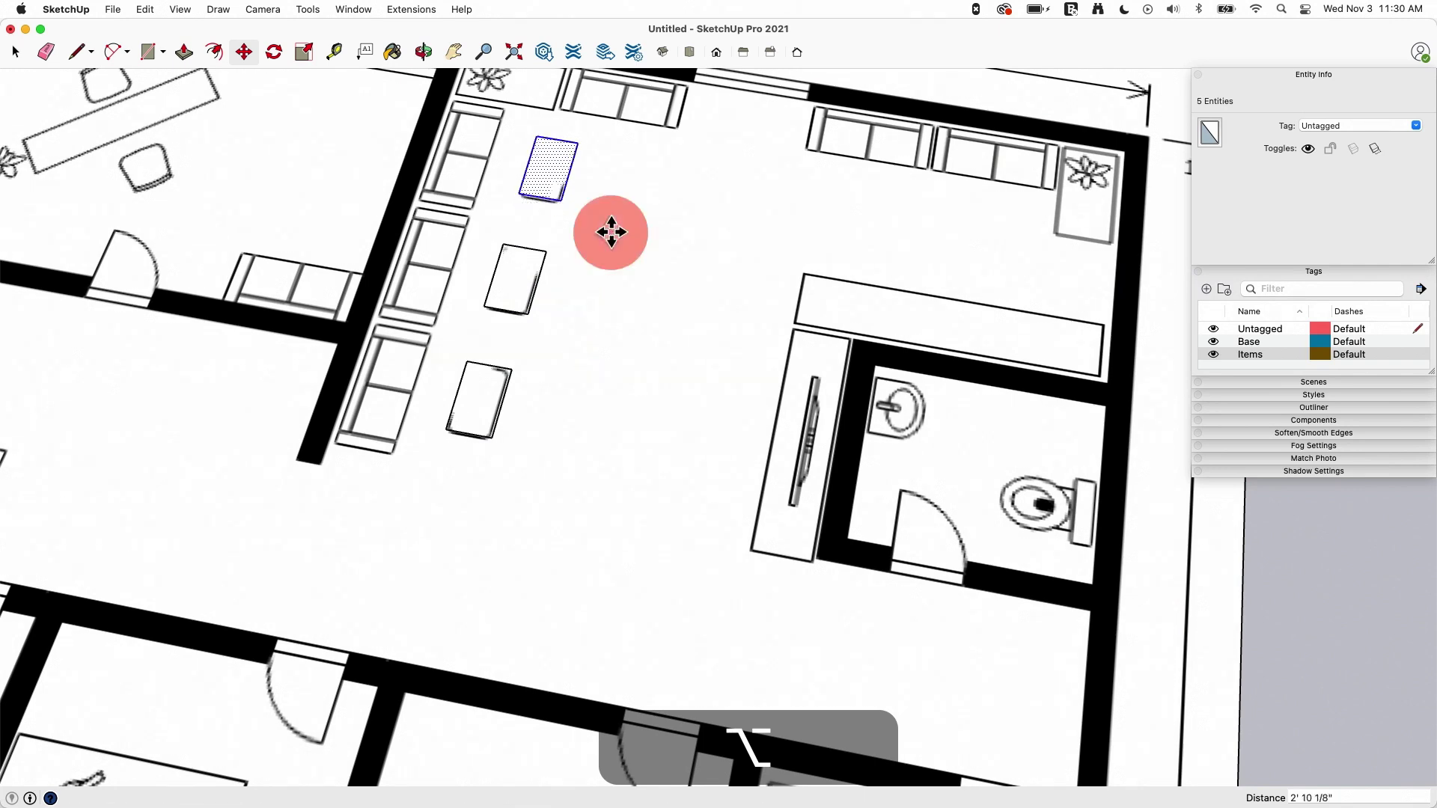
scroll(539, 394, down, 5)
Move the three ottoman rectangles 3' 6 7/8" to the right.
key(e)
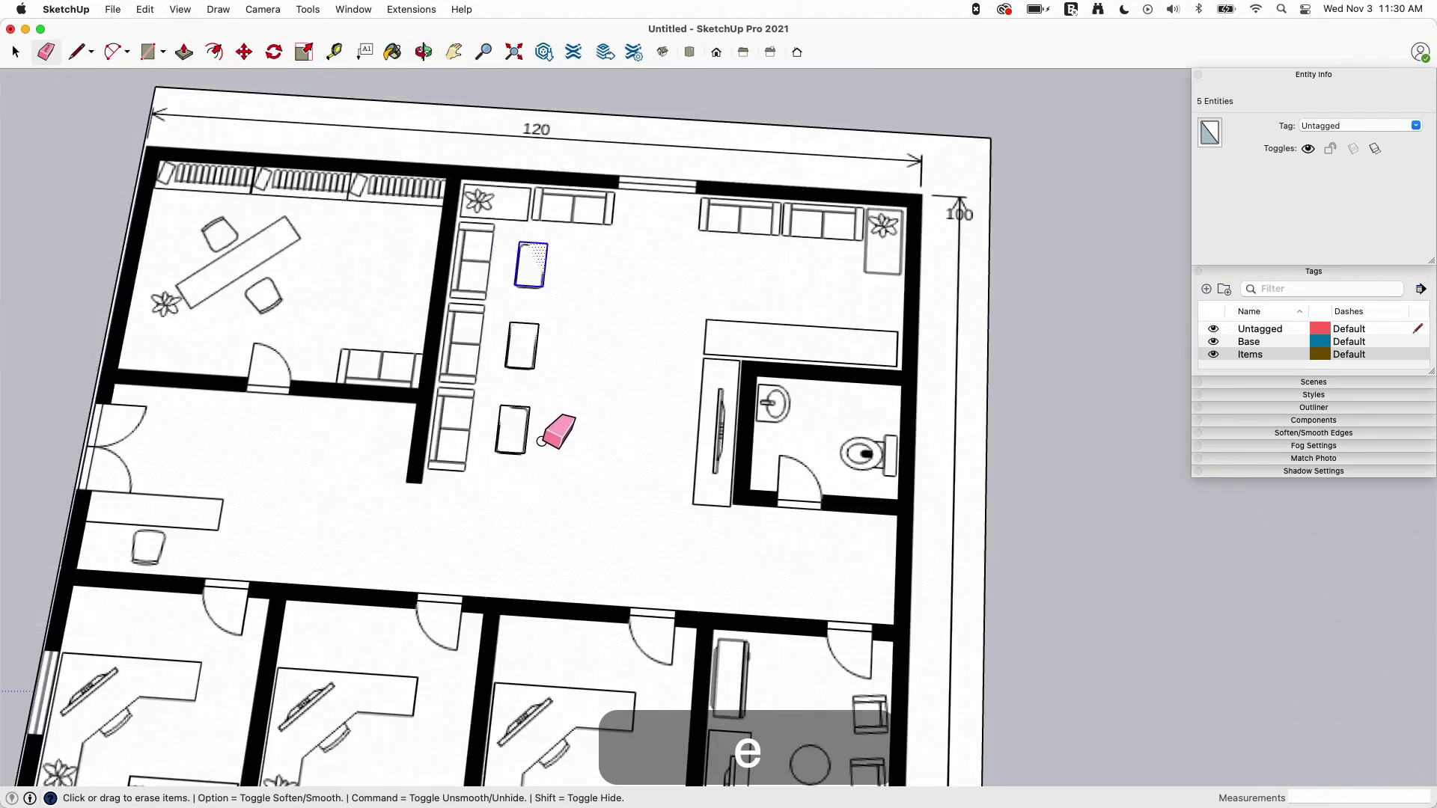
key(space)
mouse_move(704, 241)
mouse_down()
mouse_move(491, 353)
mouse_move(479, 460)
mouse_up()
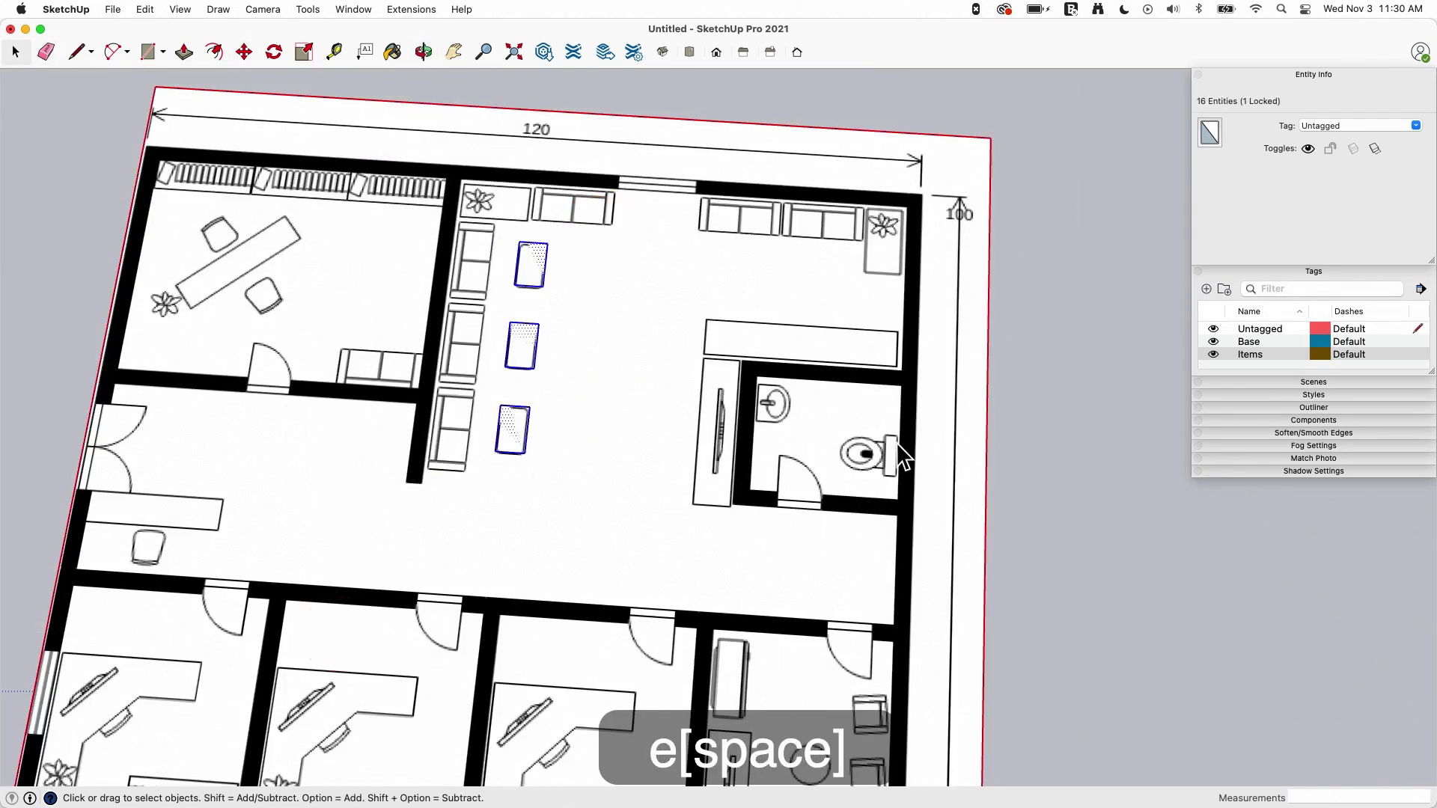
key(m)
click(577, 563)
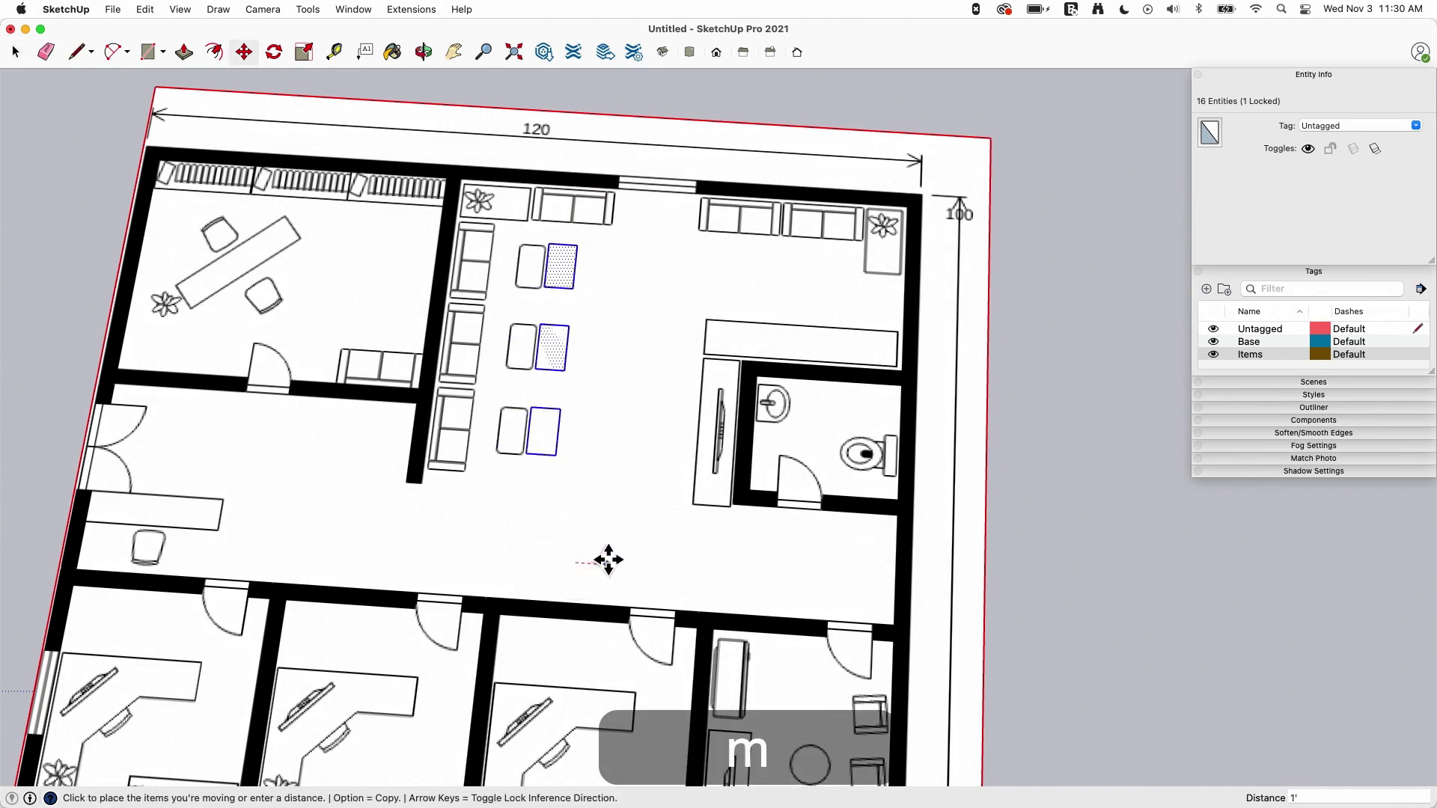
click(689, 566)
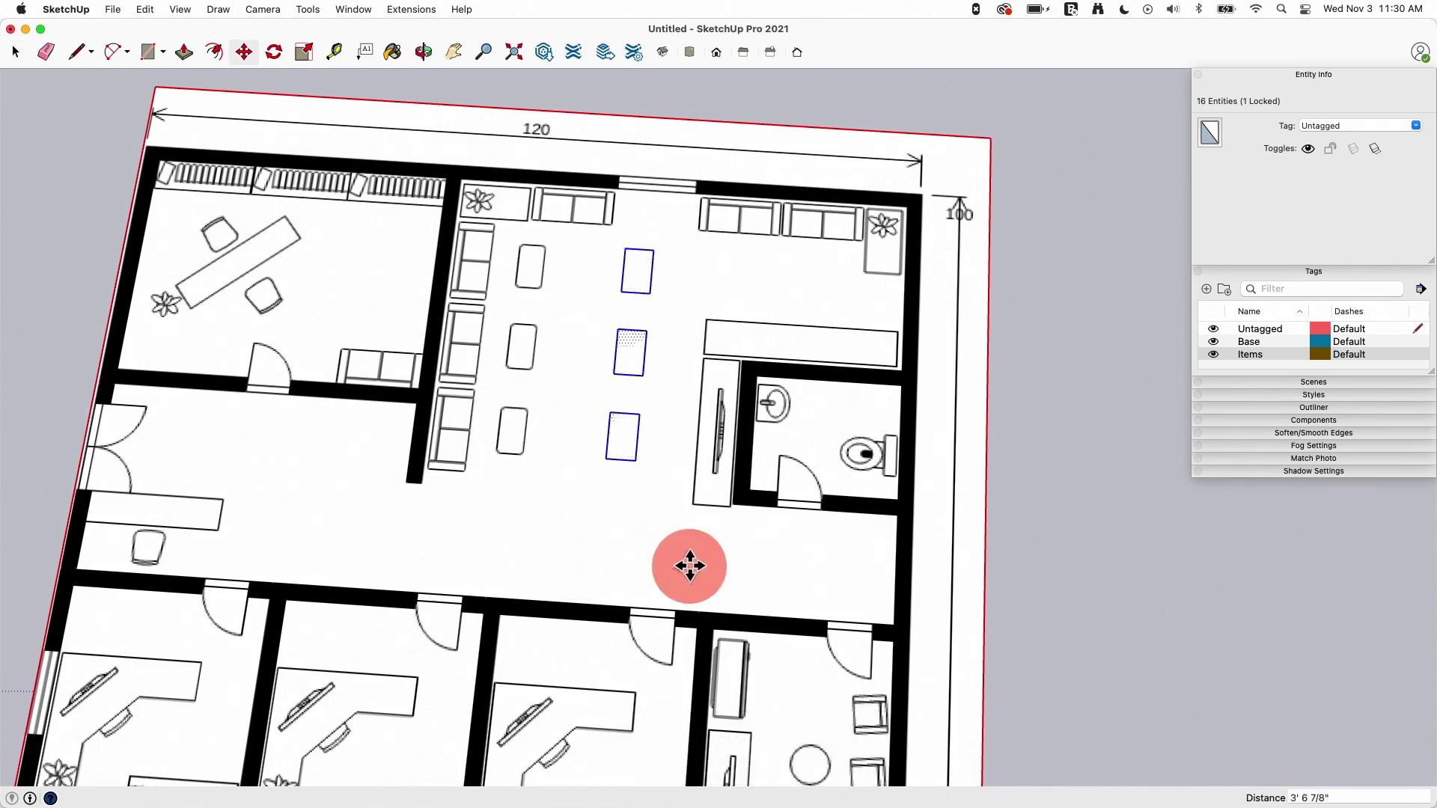
scroll(369, 520, down, 4)
middle_drag(806, 716, 680, 537)
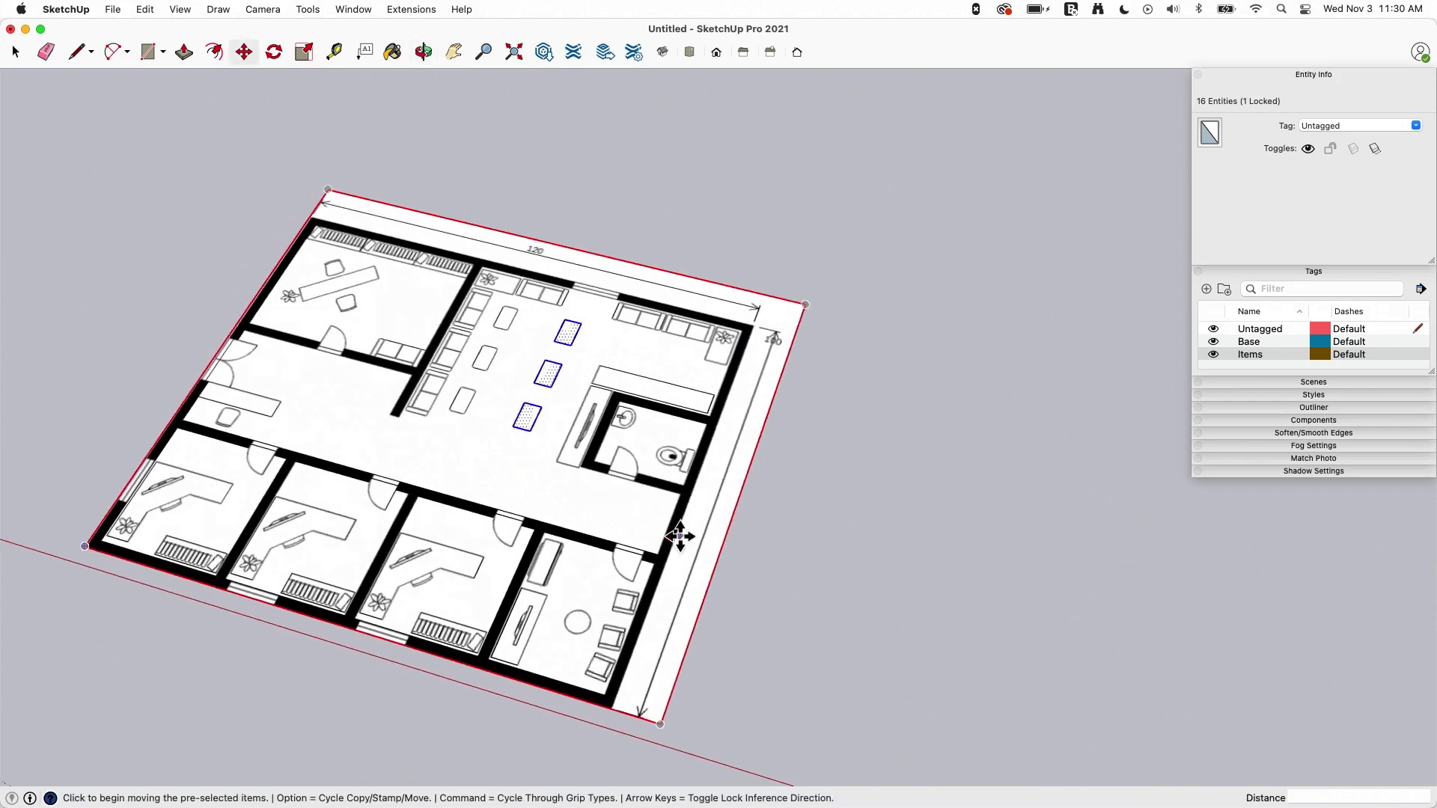
middle_drag(831, 420, 1186, 453)
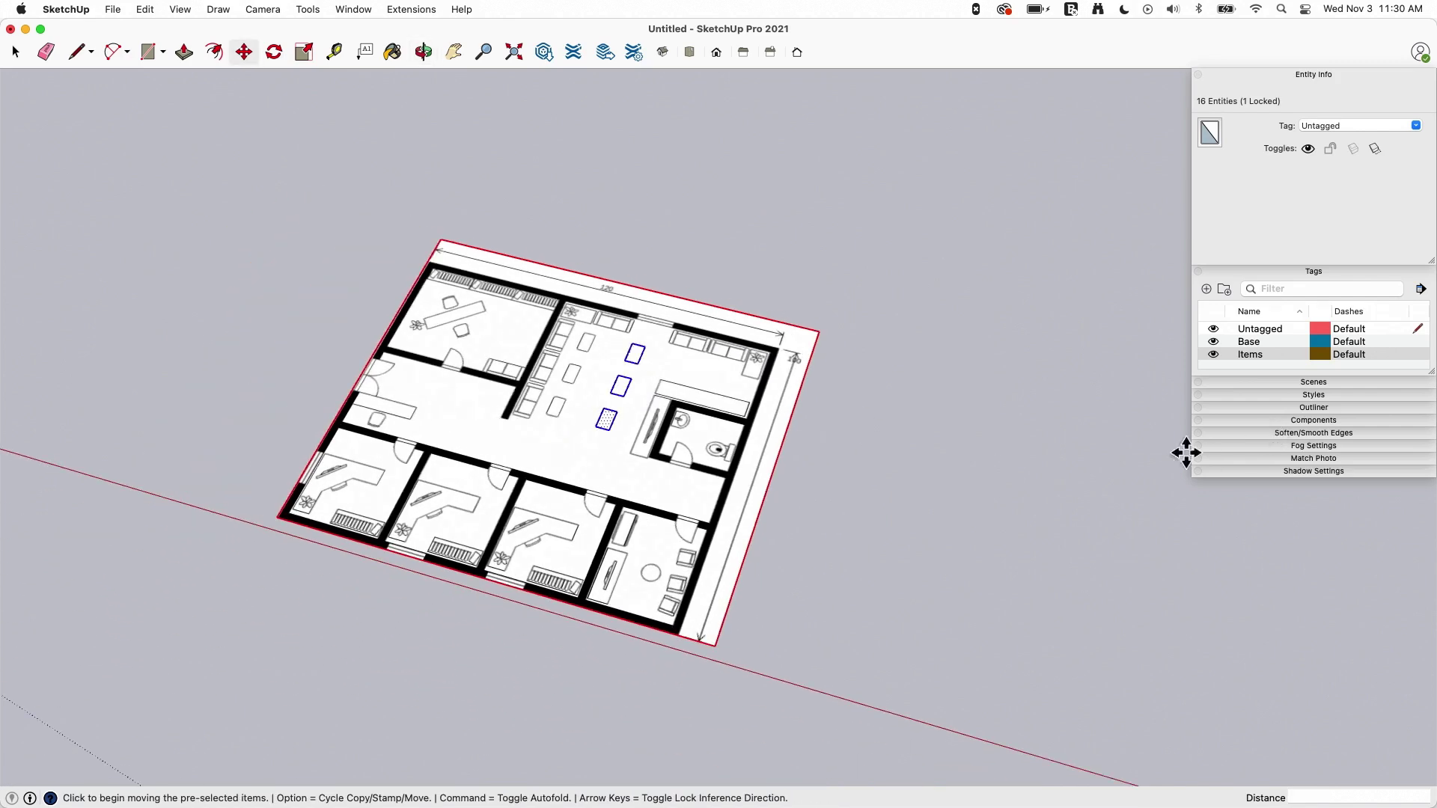
Select the Base board and toggle the Base tag off and back on.
scroll(1363, 673, down, 5)
scroll(449, 449, up, 6)
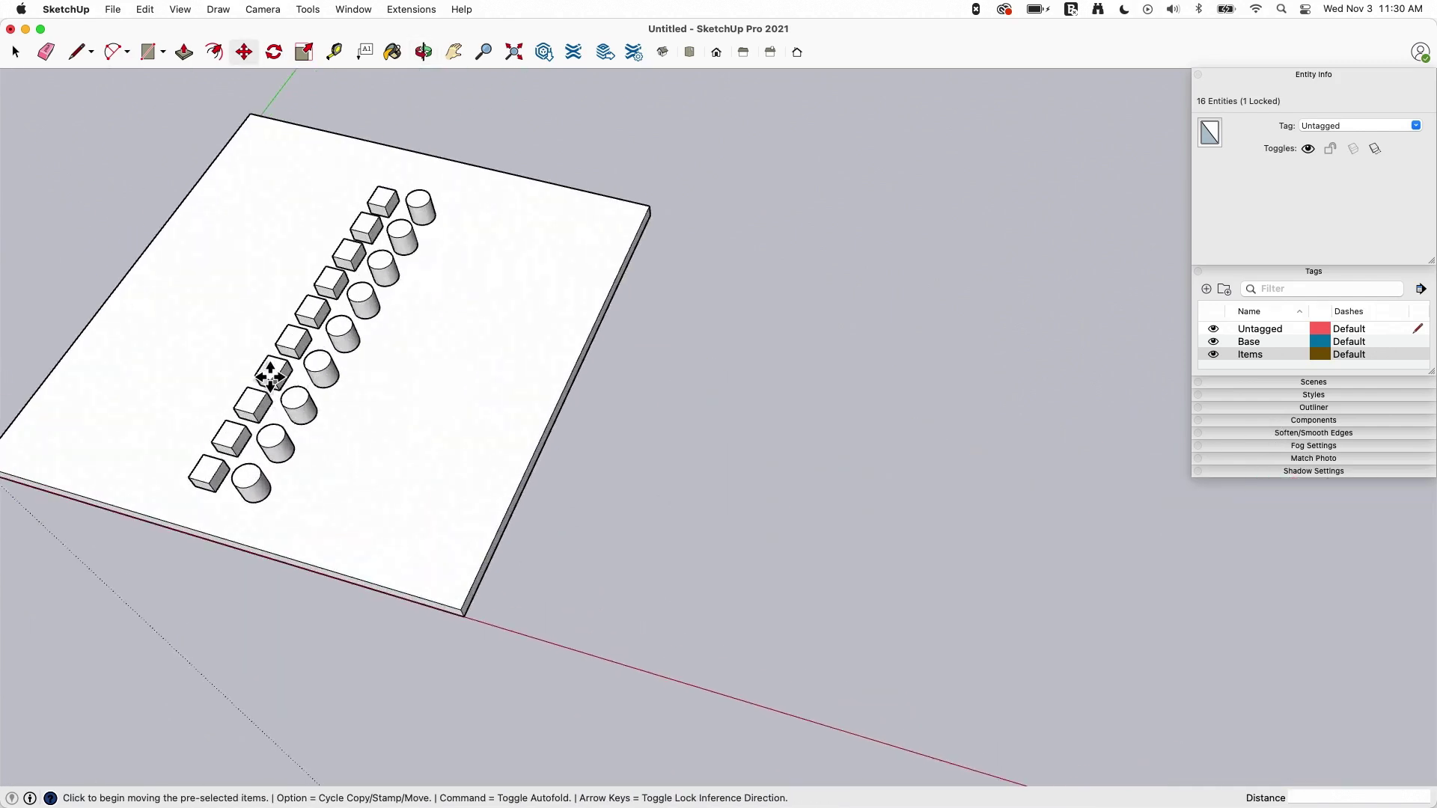
key(space)
click(454, 452)
middle_drag(486, 411, 152, 404)
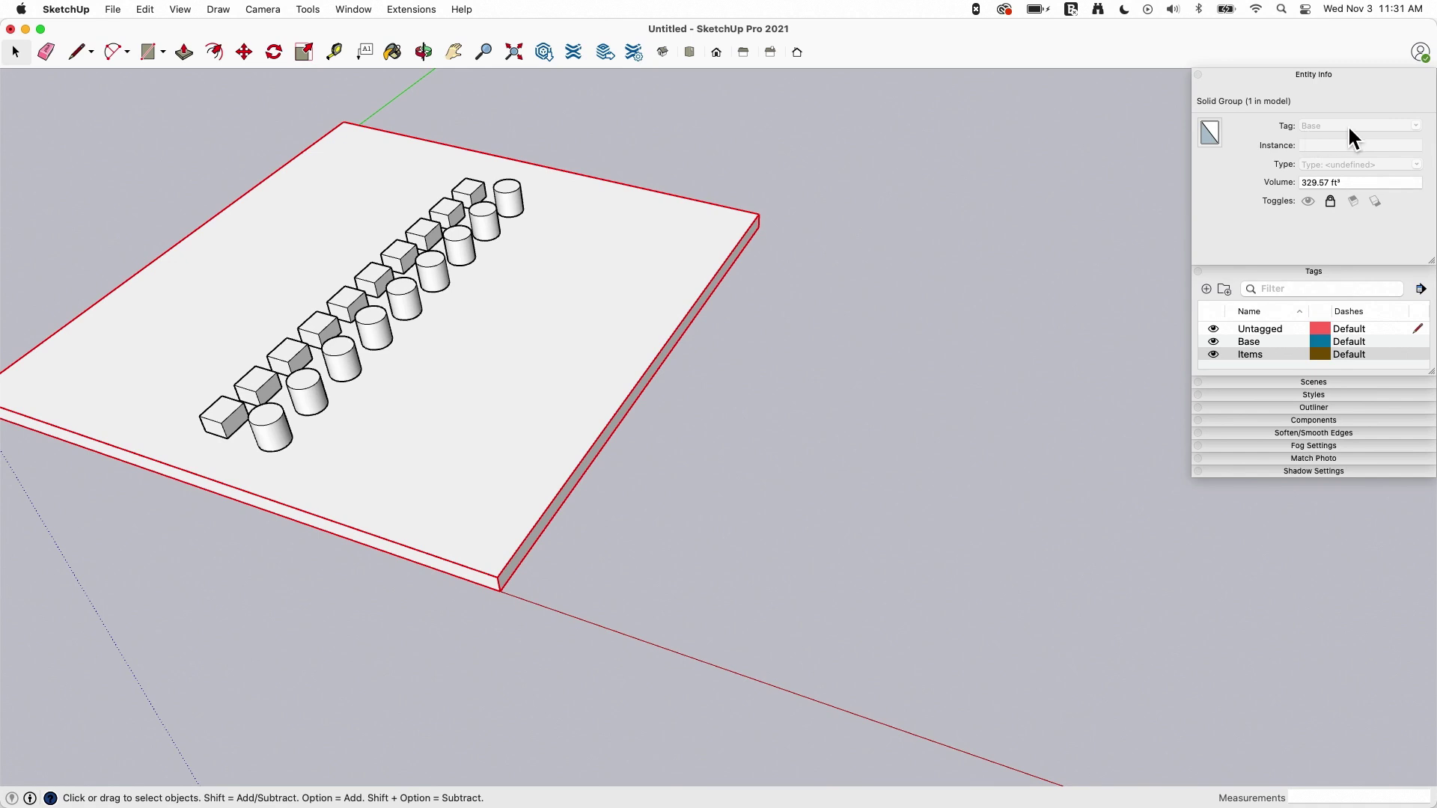
click(1214, 341)
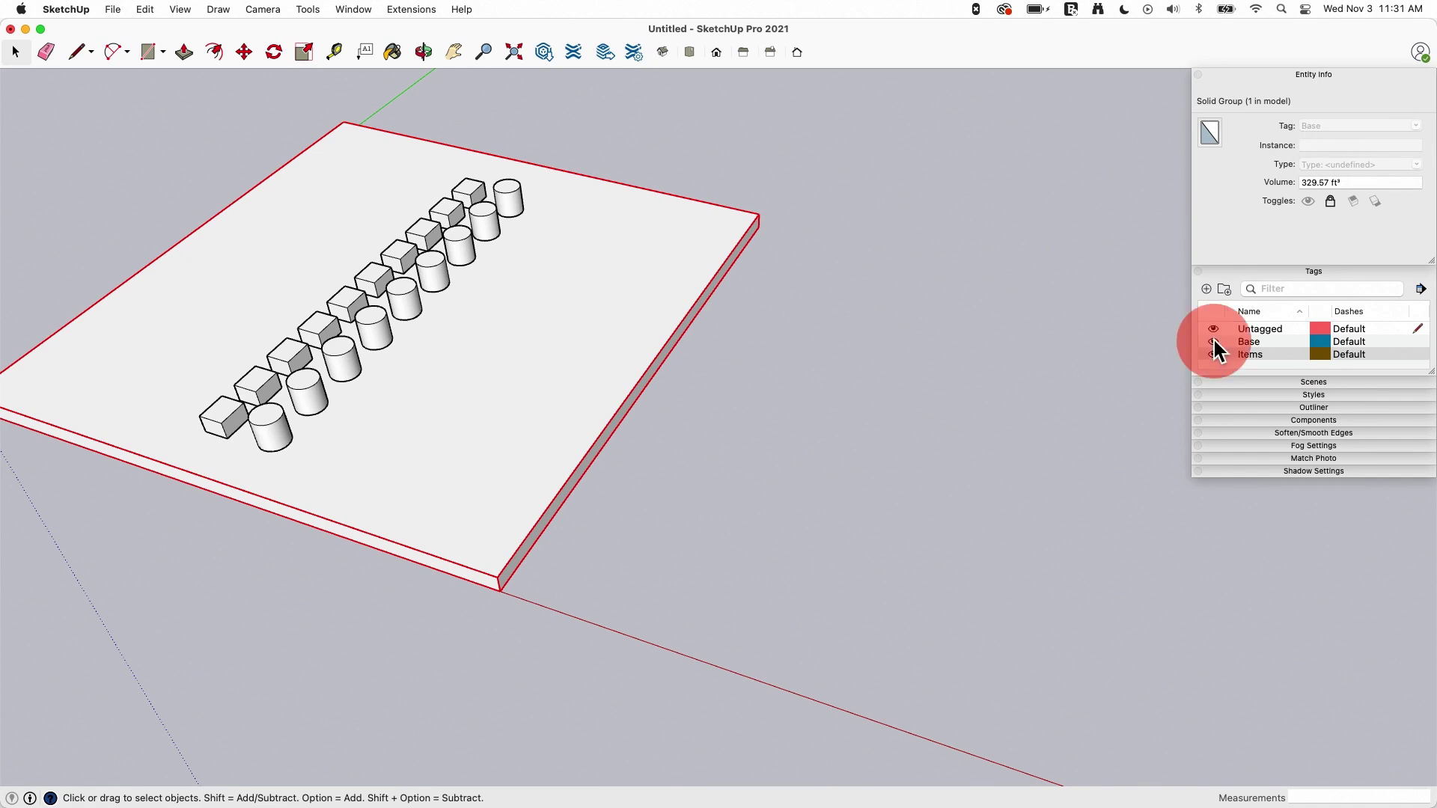
click(1214, 341)
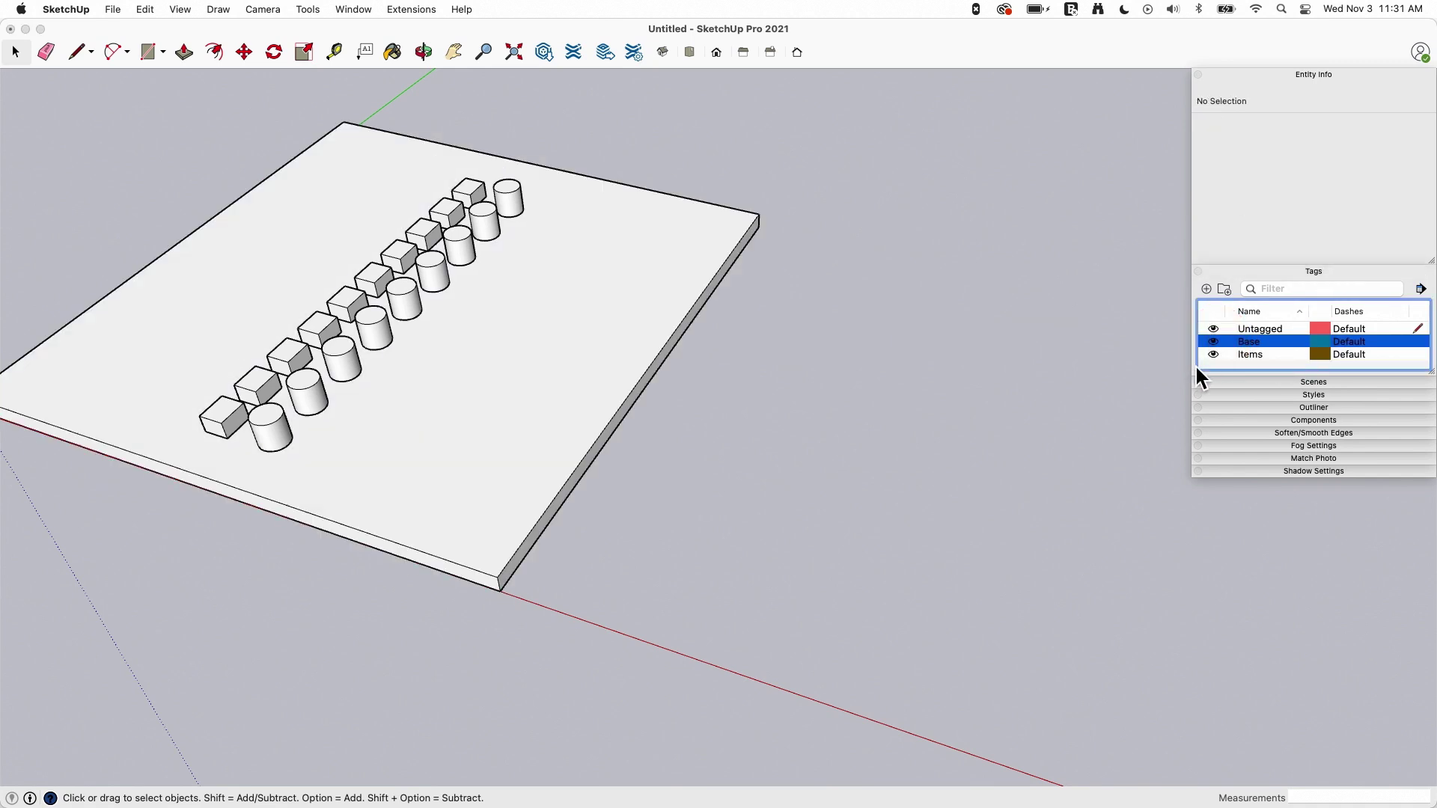
Select a cube and toggle the Items tag off and back on.
click(390, 320)
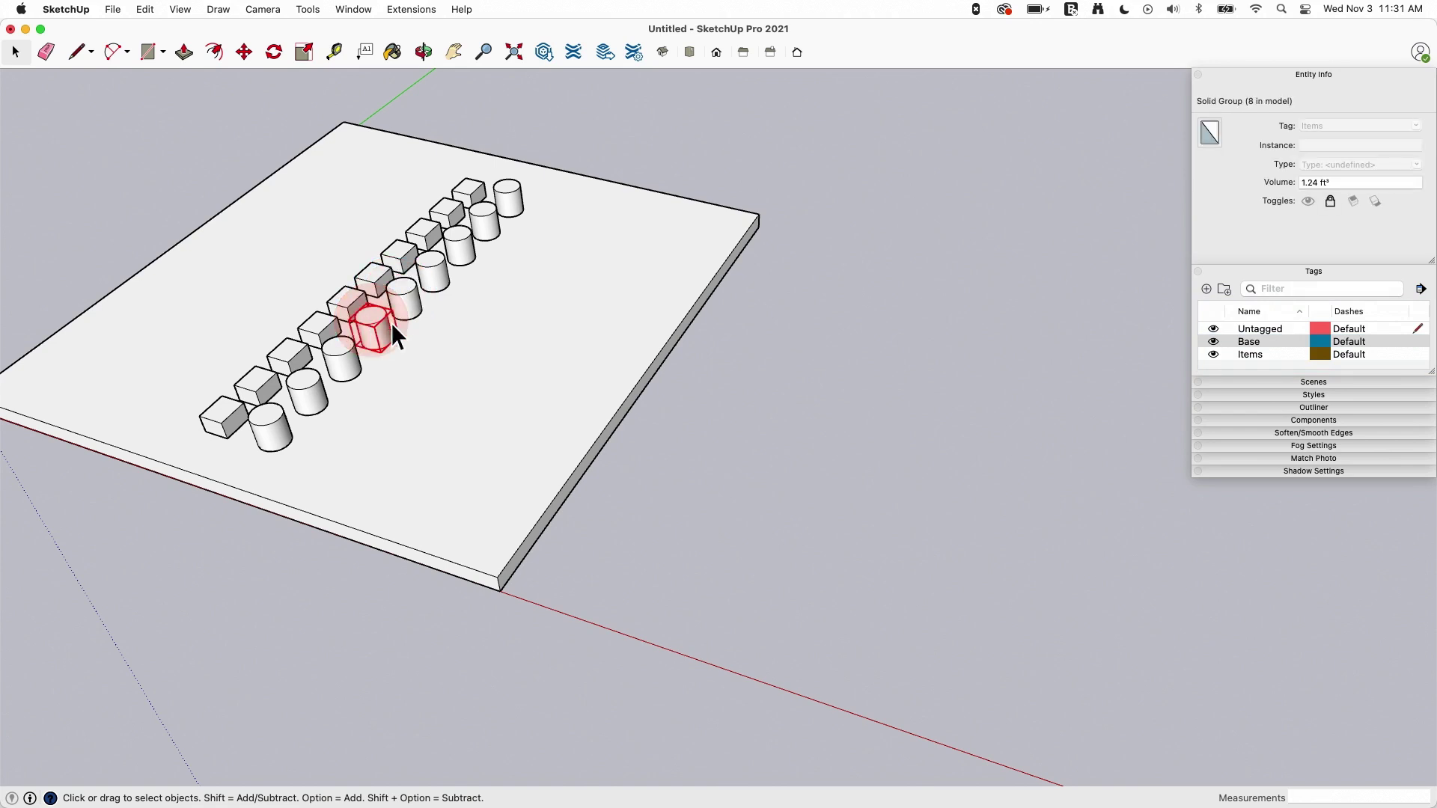
click(1214, 355)
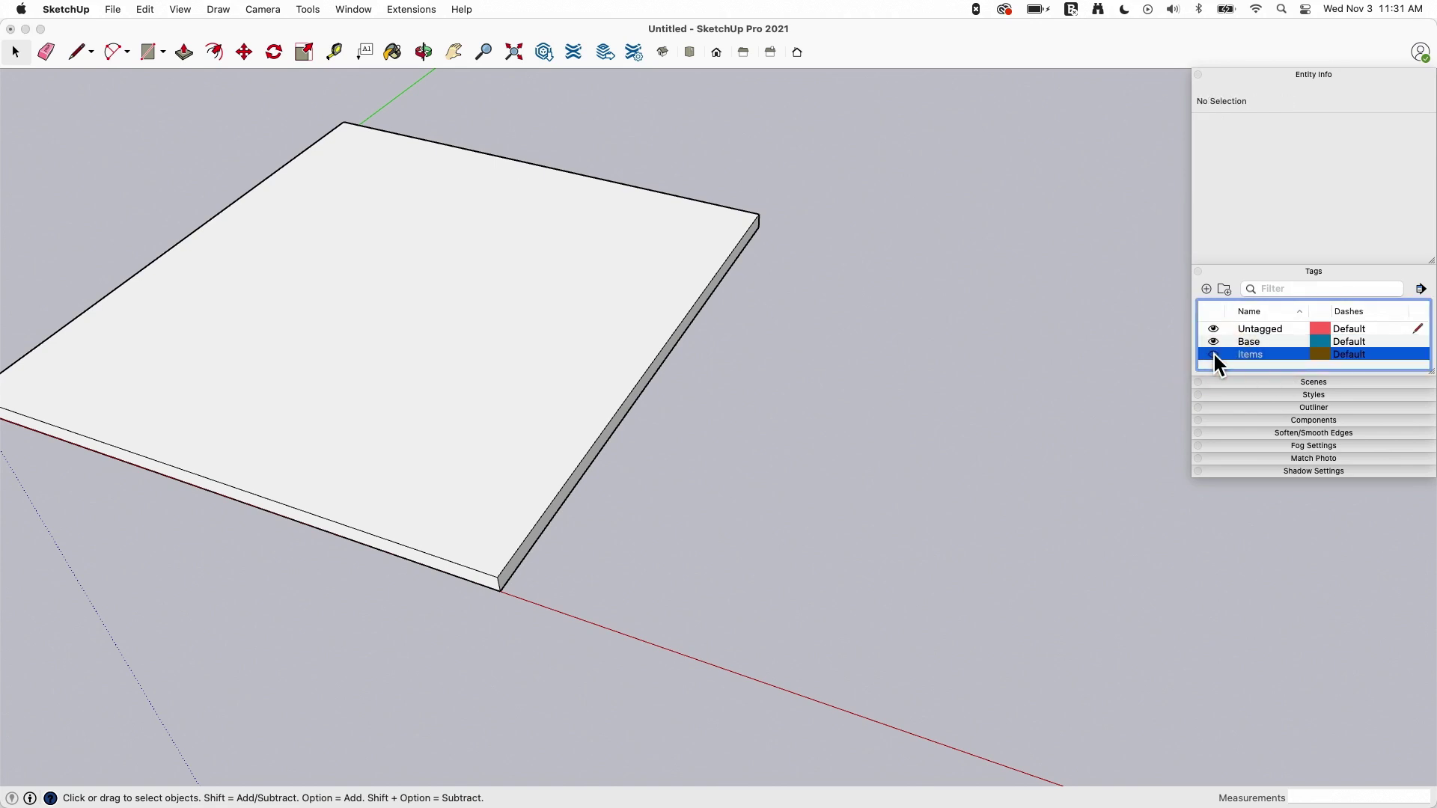
click(1214, 355)
middle_drag(951, 442, 419, 337)
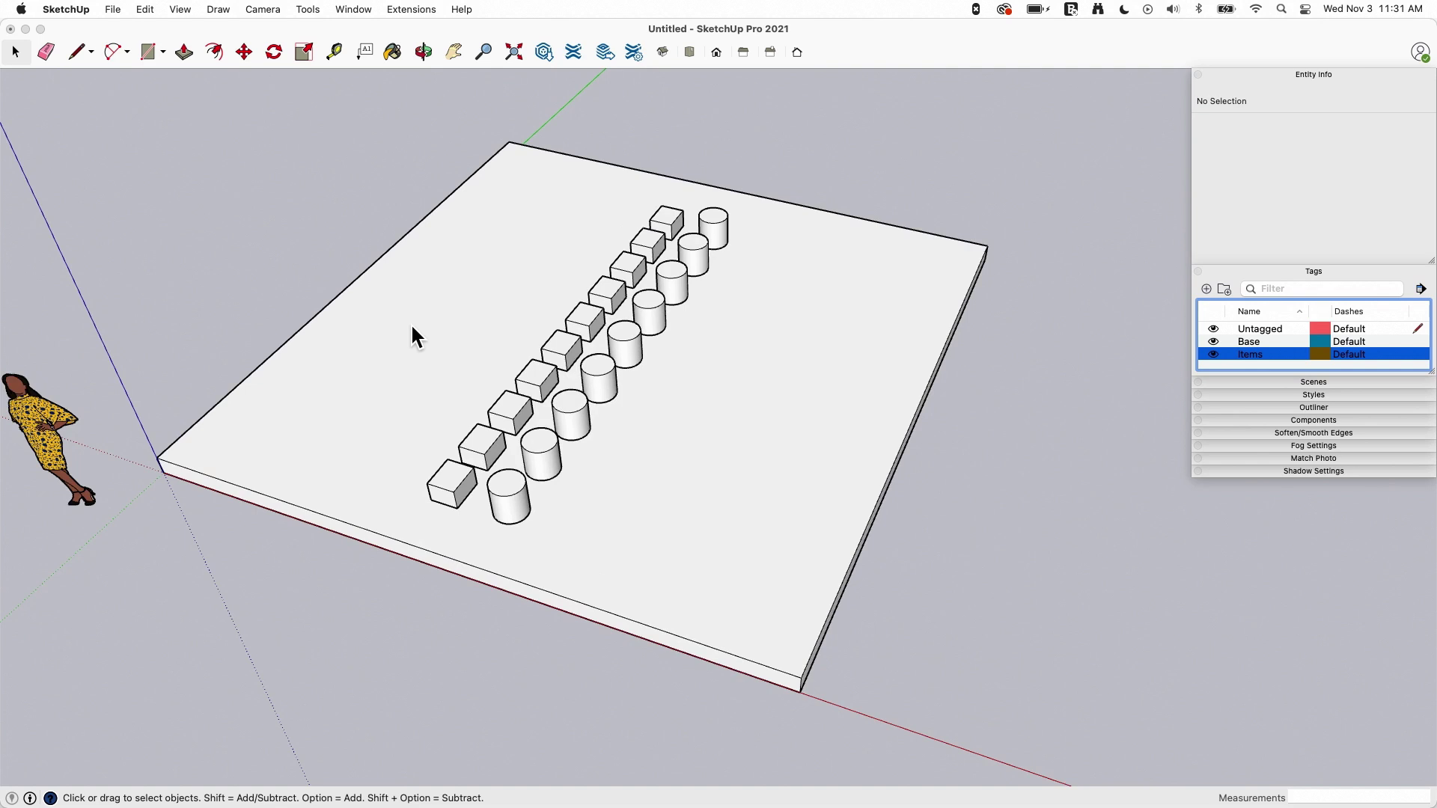
middle_drag(837, 556, 613, 474)
Select the front cylinder group and unlock it.
click(615, 473)
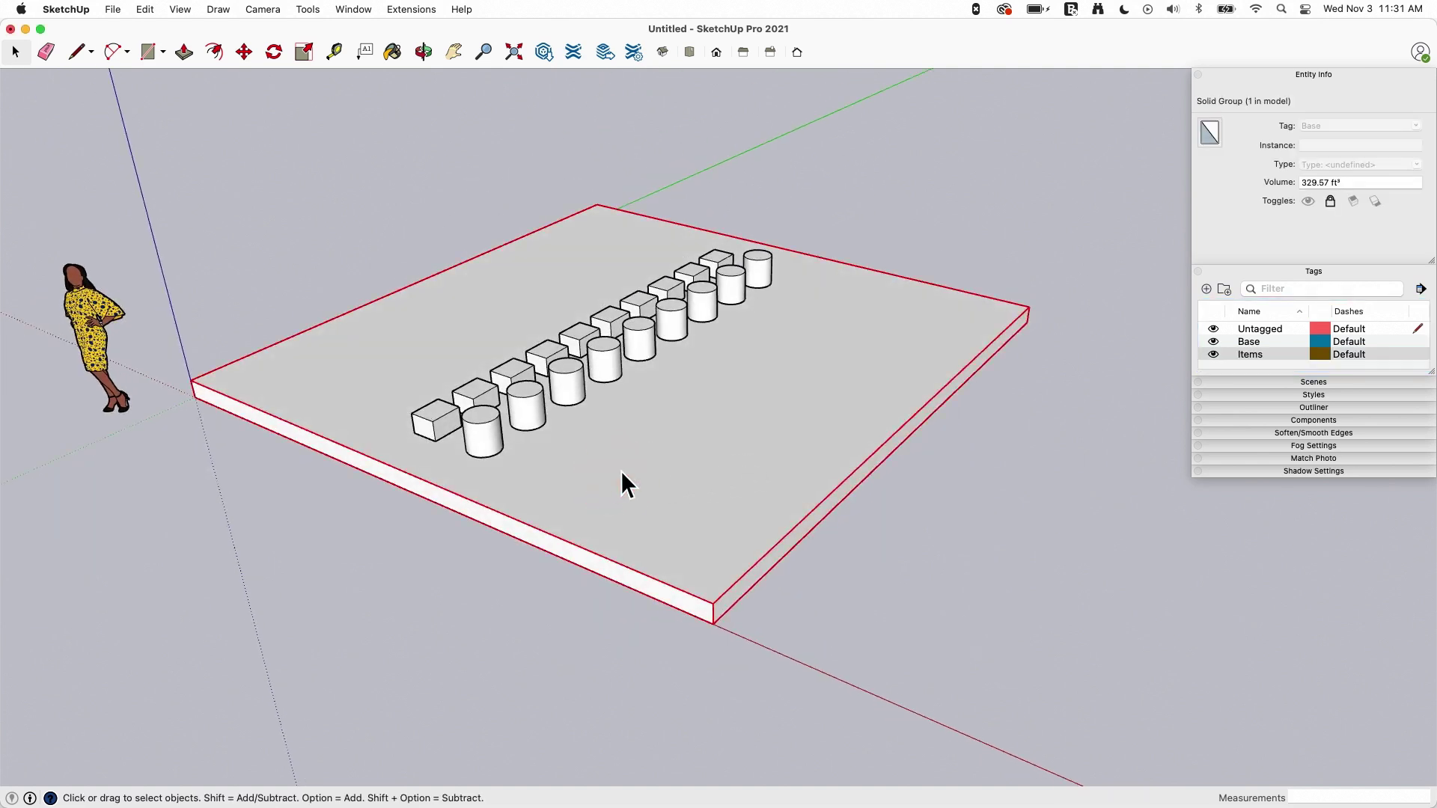
click(622, 471)
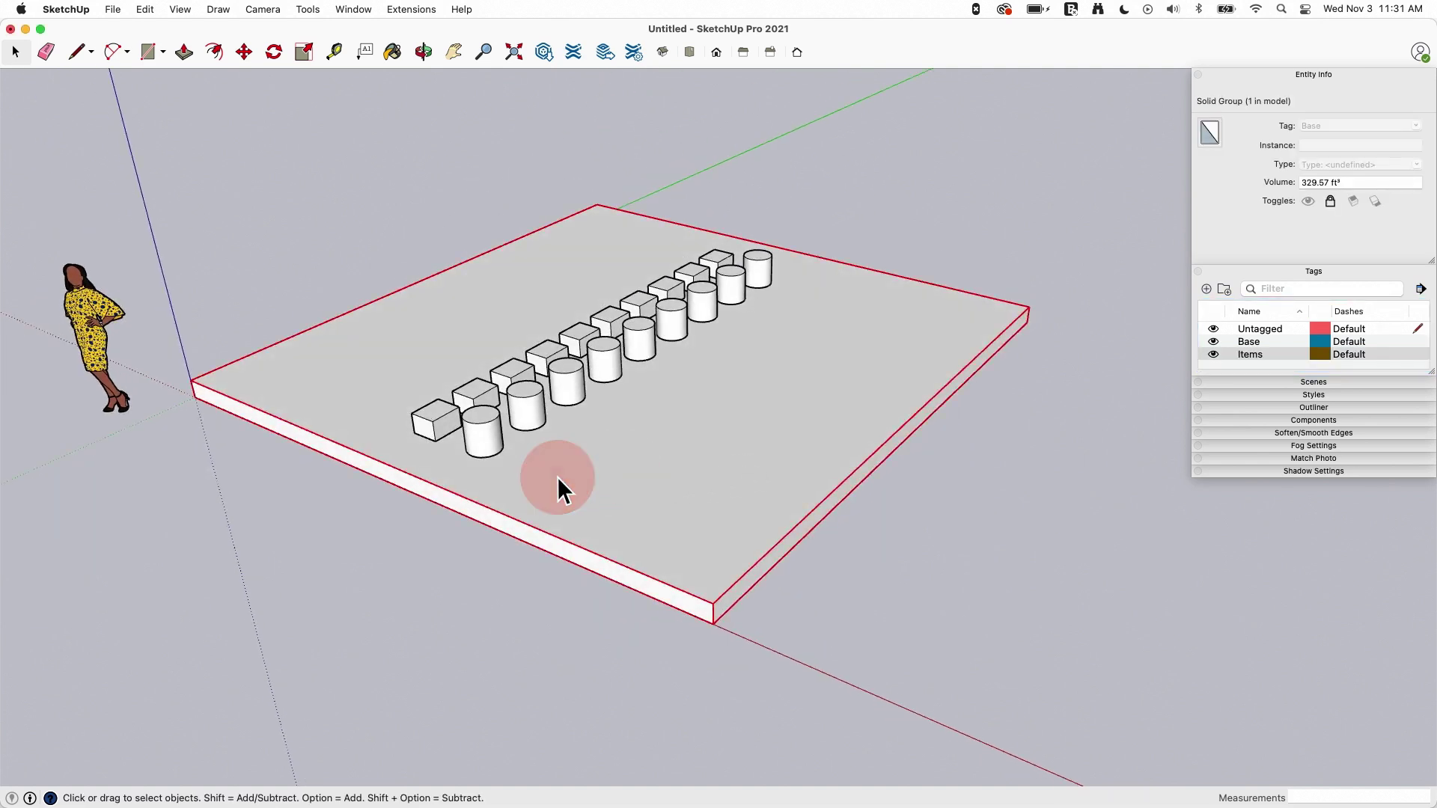
click(493, 447)
right_click(491, 441)
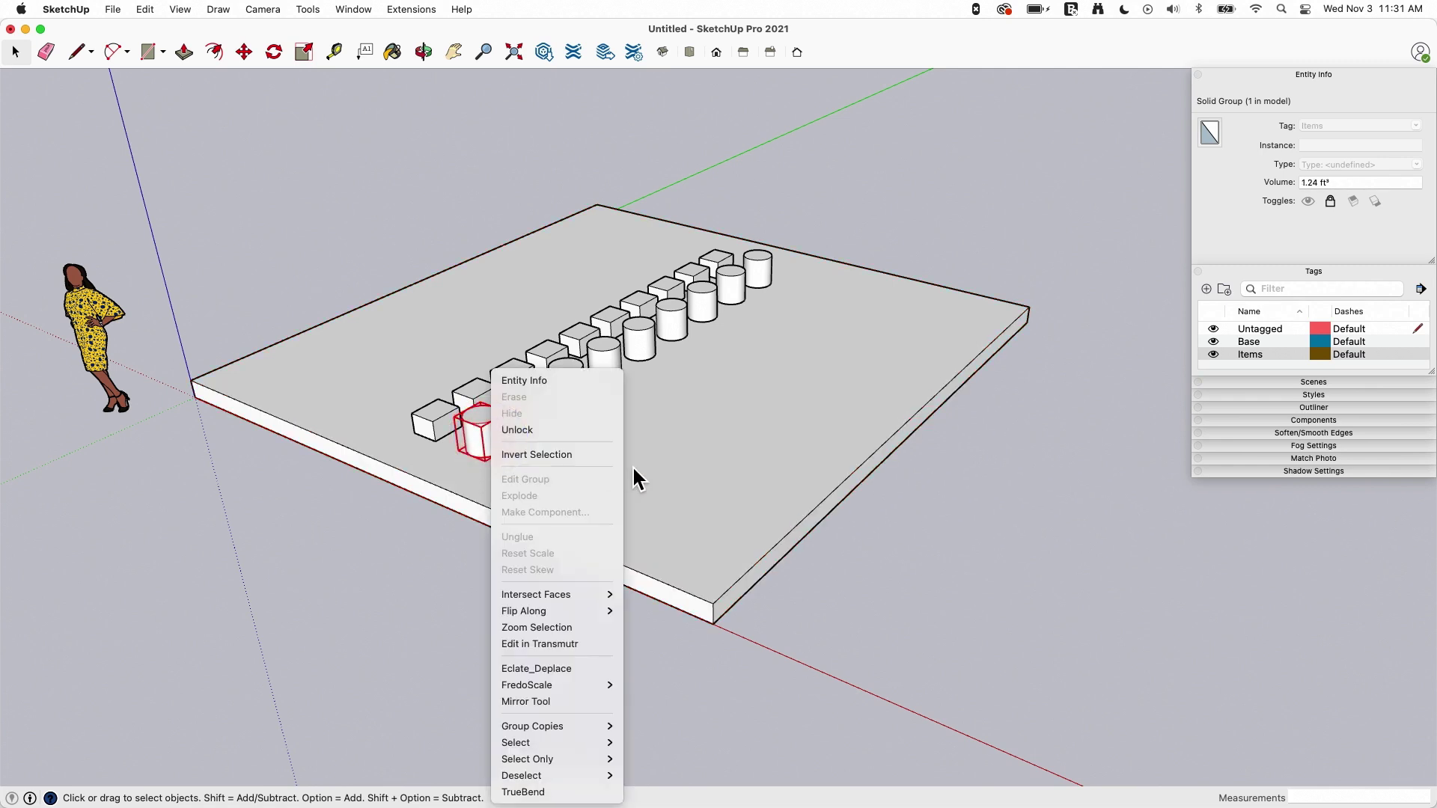
click(525, 430)
Enter the cylinder group for editing, then exit back to the model.
right_click(485, 431)
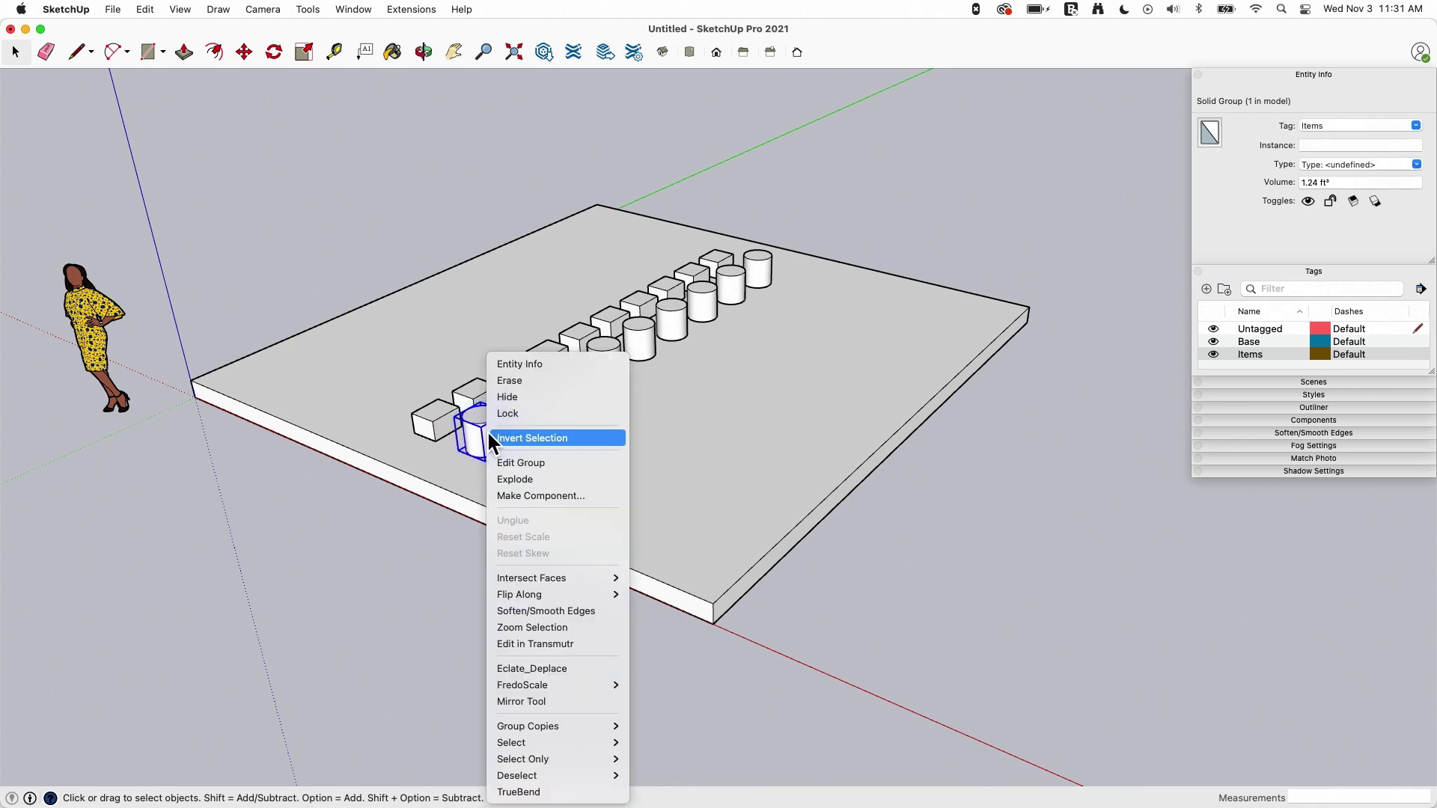
click(520, 461)
click(421, 572)
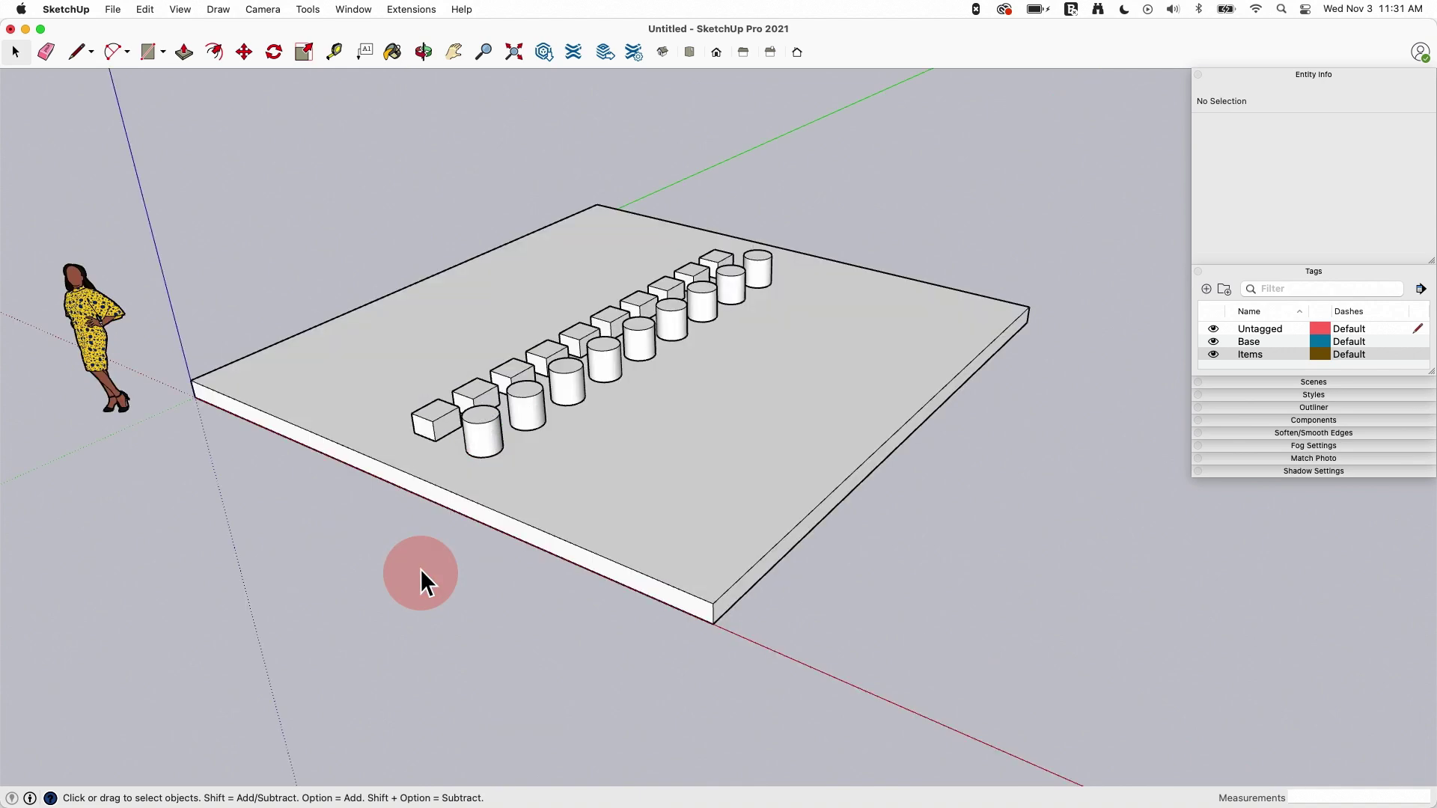